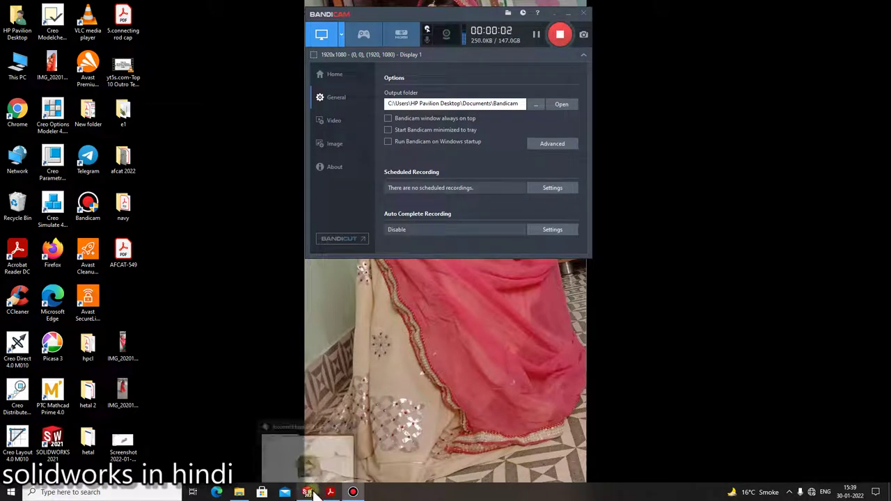
Step: Restore and orbit the yellow connecting rod cap part, then switch to the engine parts folder
{"action": "left_click", "coordinate": [341, 455]}
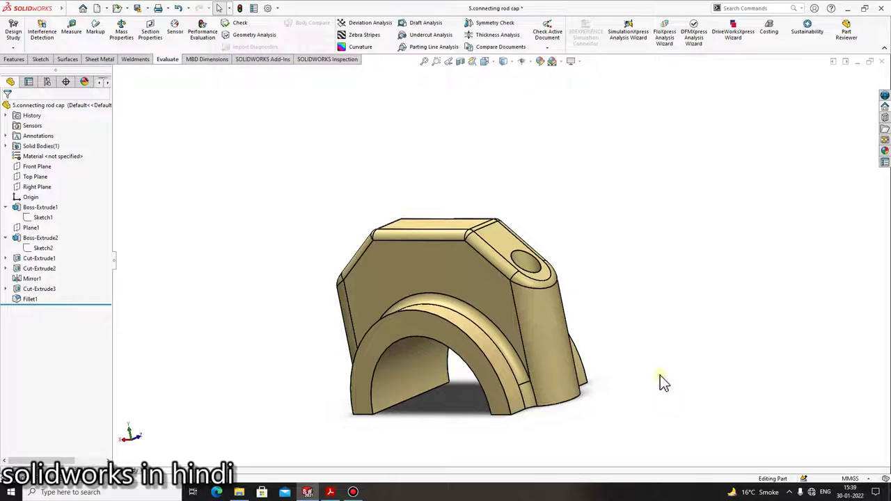
{"action": "mouse_move", "coordinate": [675, 368]}
{"action": "middle_mouse_down"}
{"action": "mouse_move", "coordinate": [562, 312]}
{"action": "mouse_move", "coordinate": [411, 388]}
{"action": "mouse_move", "coordinate": [525, 395]}
{"action": "middle_mouse_up"}
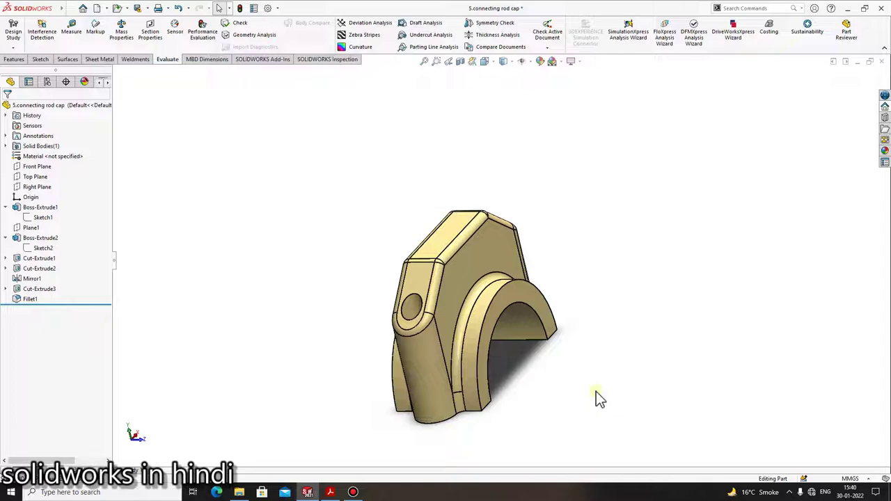
{"action": "left_click", "coordinate": [239, 492]}
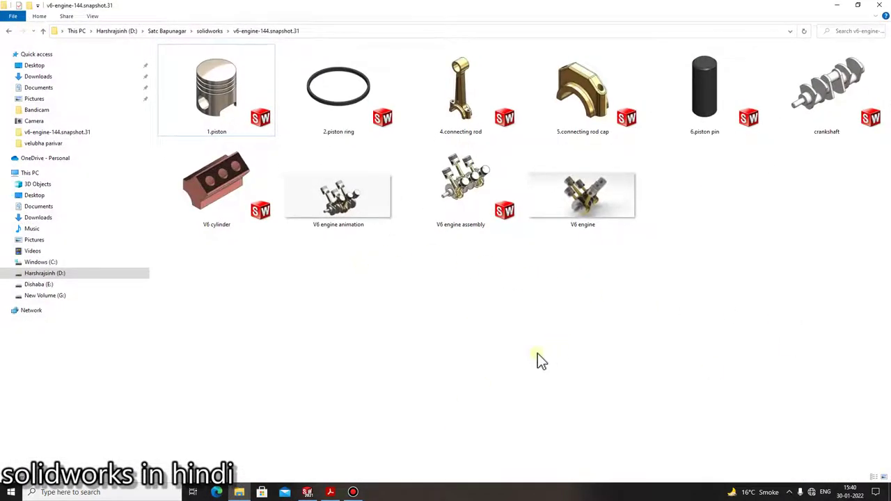
Step: Browse the piston, connecting rod and crankshaft part files, then minimize File Explorer
{"action": "left_click", "coordinate": [218, 116]}
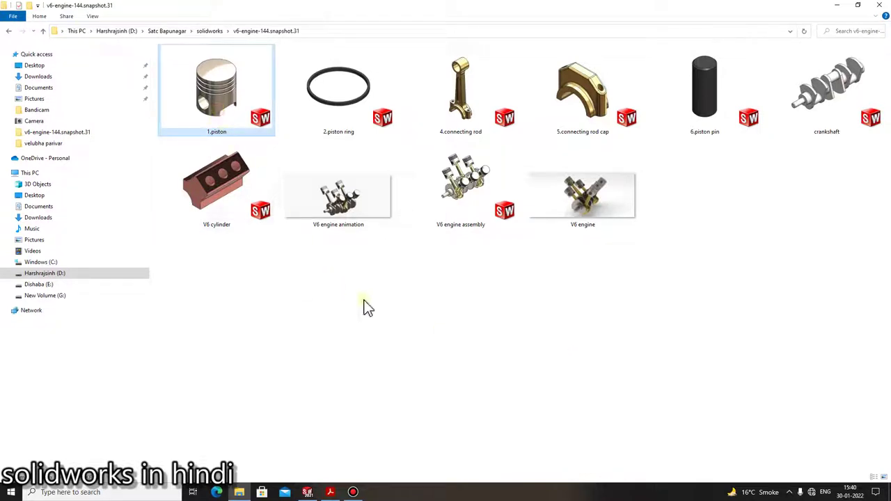
{"action": "left_click", "coordinate": [463, 117]}
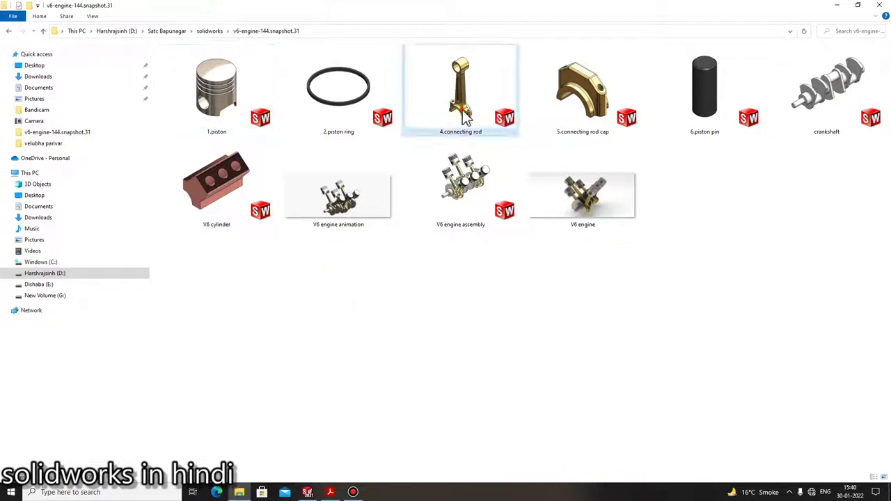
{"action": "left_click", "coordinate": [865, 90]}
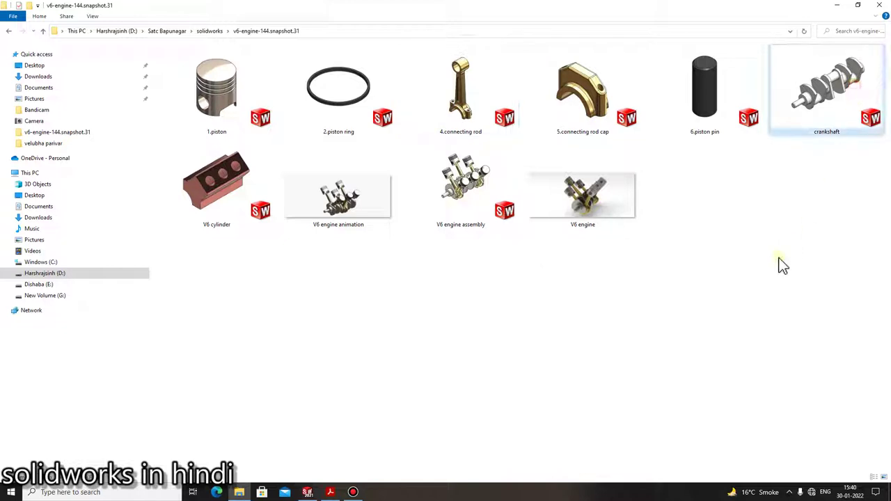
{"action": "left_click", "coordinate": [733, 286]}
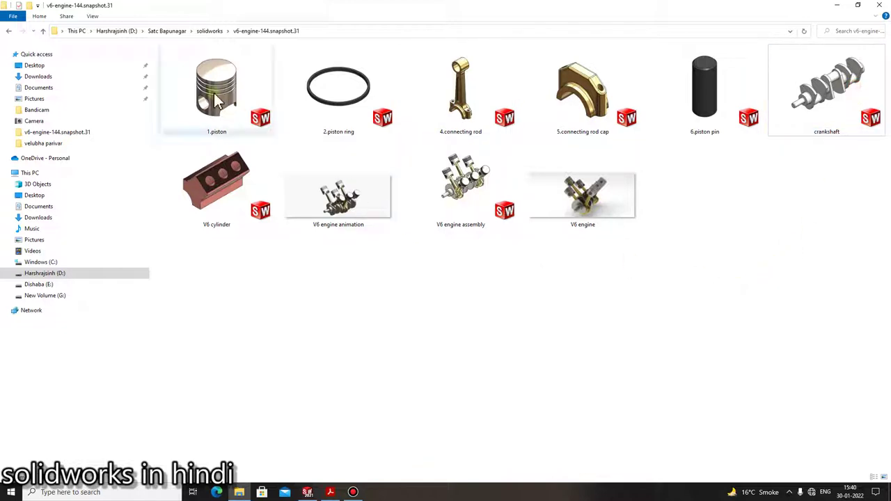
{"action": "left_click", "coordinate": [546, 299]}
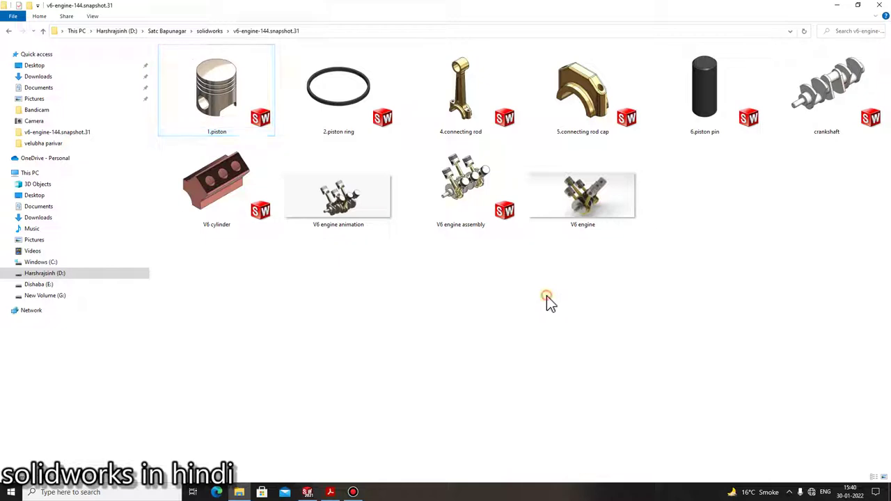
{"action": "left_click", "coordinate": [471, 132]}
{"action": "left_click", "coordinate": [809, 120]}
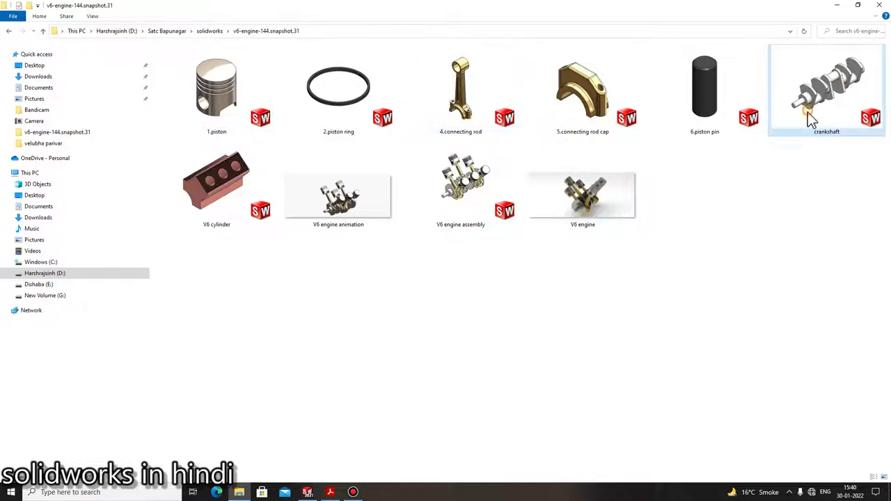
{"action": "left_click", "coordinate": [791, 309]}
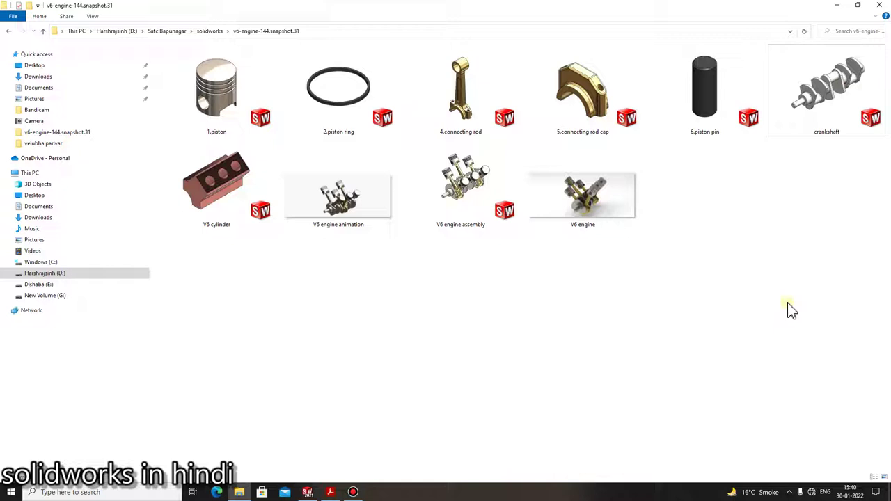
{"action": "left_click", "coordinate": [804, 115]}
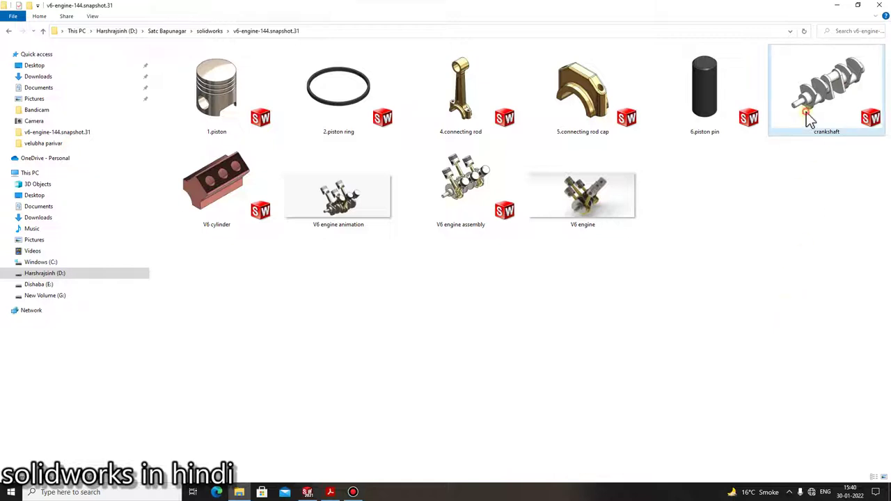
{"action": "left_click", "coordinate": [213, 115]}
{"action": "left_click", "coordinate": [451, 126]}
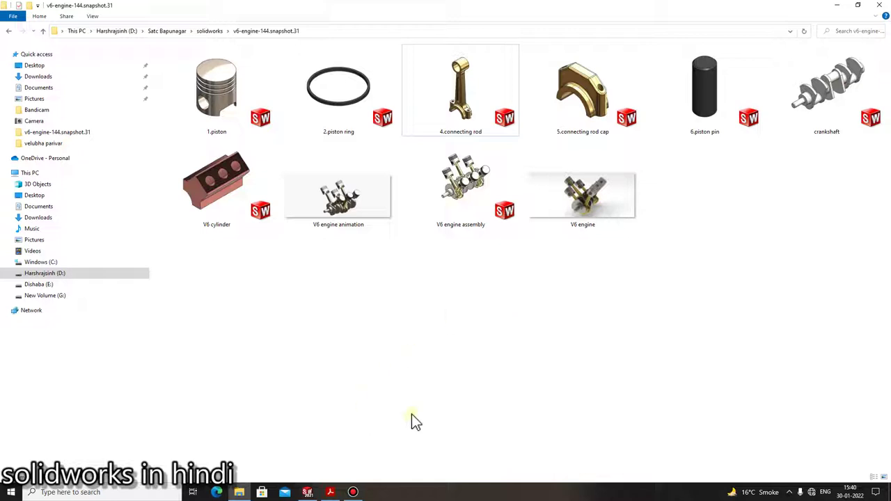
{"action": "left_click", "coordinate": [836, 6]}
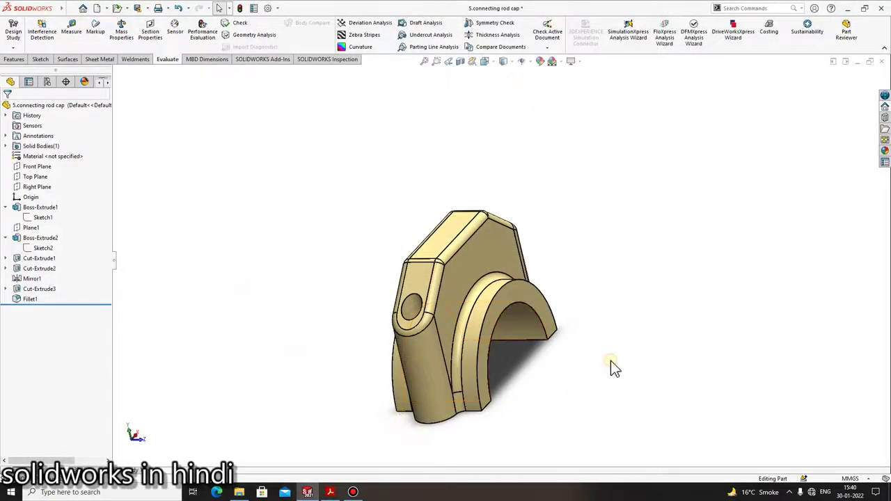
Step: Close the connecting rod cap document without saving changes
{"action": "left_click", "coordinate": [882, 63]}
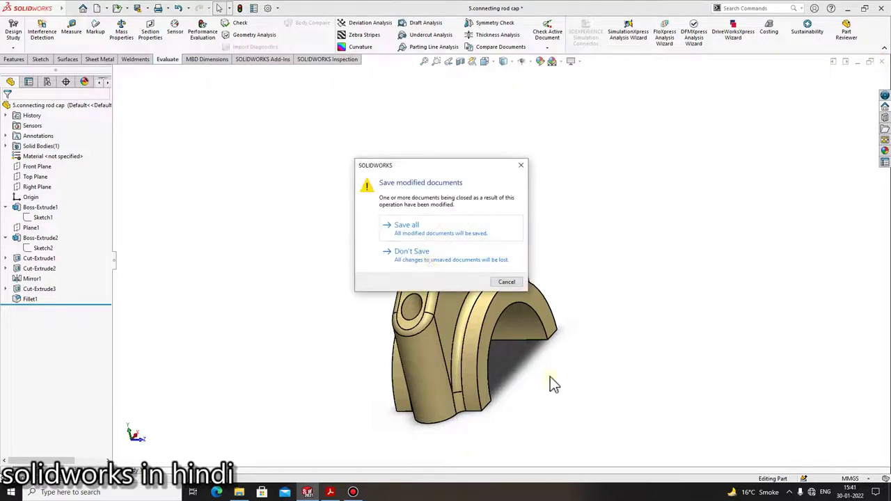
{"action": "left_click", "coordinate": [430, 266]}
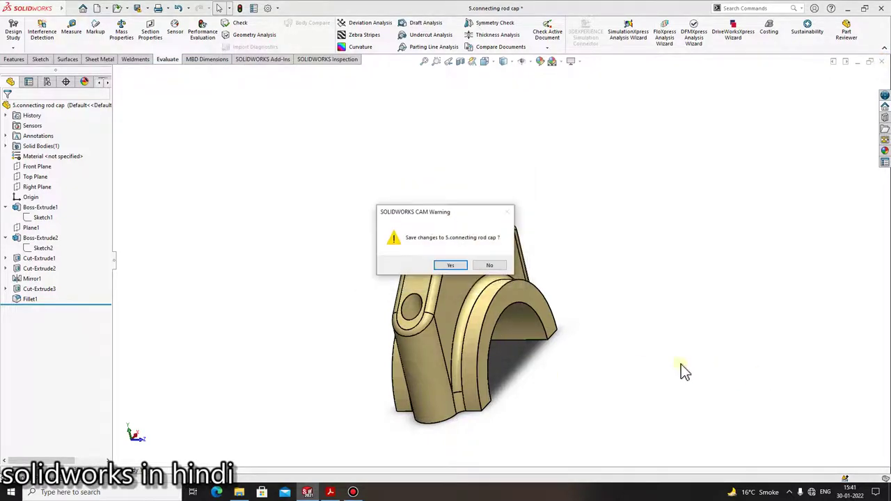
{"action": "left_click", "coordinate": [490, 265]}
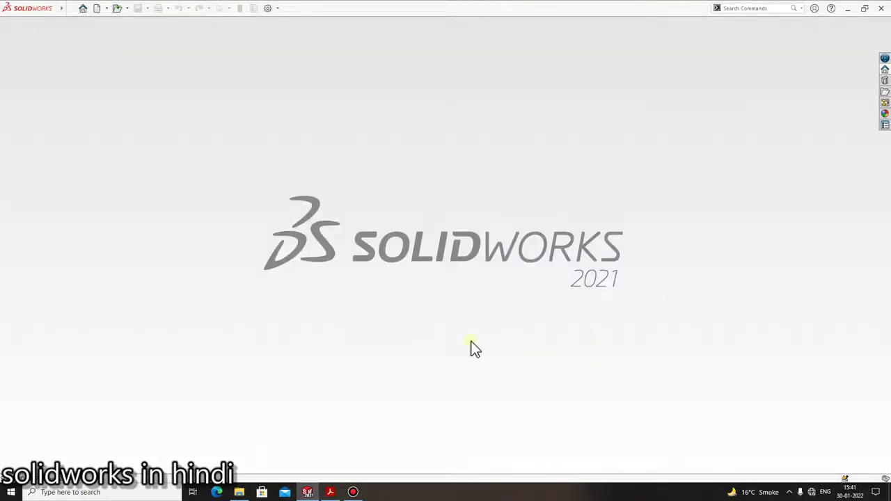
Step: Create a new blank part, Part1, from the Welcome screen
{"action": "left_click", "coordinate": [69, 9]}
{"action": "left_click", "coordinate": [455, 208]}
{"action": "left_click", "coordinate": [83, 8]}
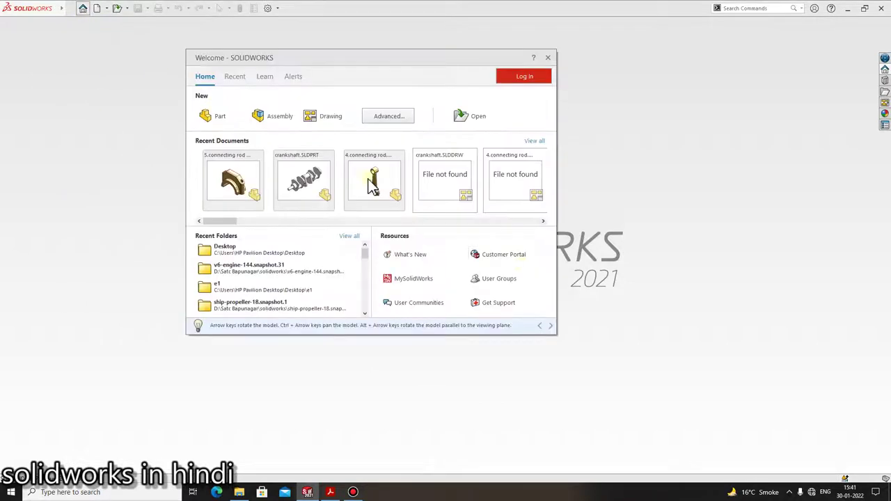
{"action": "left_click", "coordinate": [219, 116]}
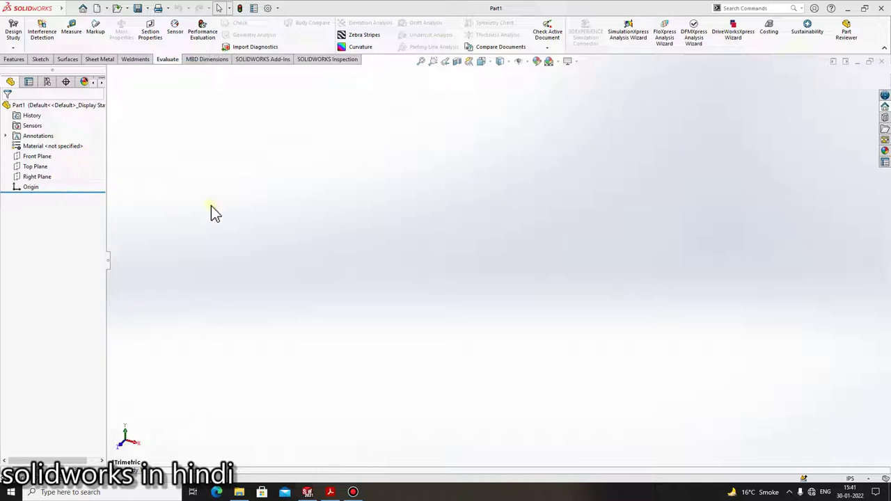
Step: Start a sketch on Part1's Front Plane and check the ring dimensions in the PDF drawing
{"action": "left_click", "coordinate": [38, 59]}
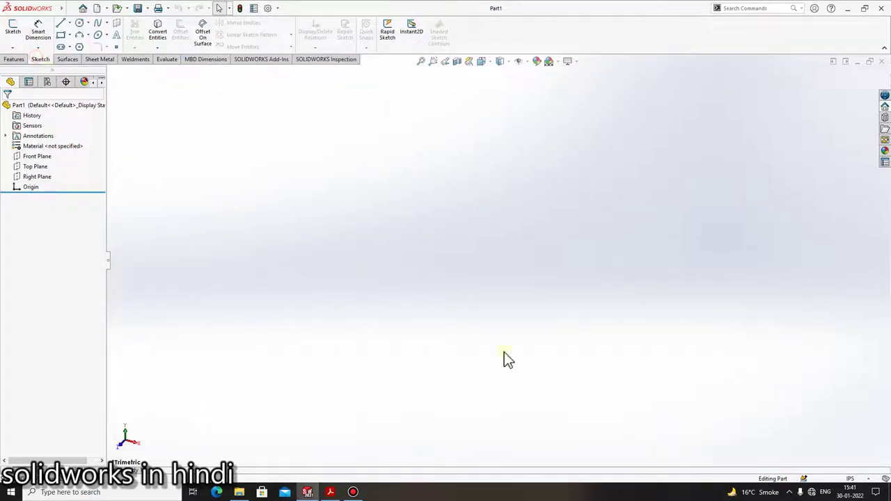
{"action": "left_click", "coordinate": [49, 158]}
{"action": "left_click", "coordinate": [58, 148]}
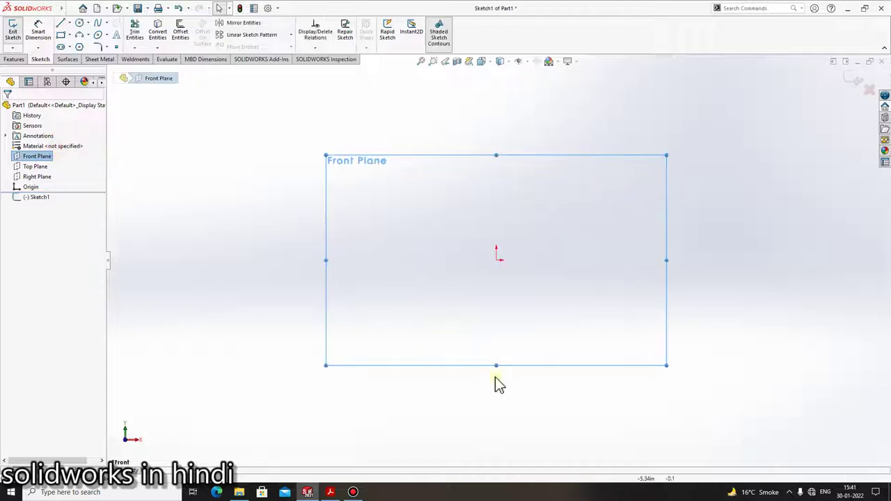
{"action": "left_click", "coordinate": [332, 492]}
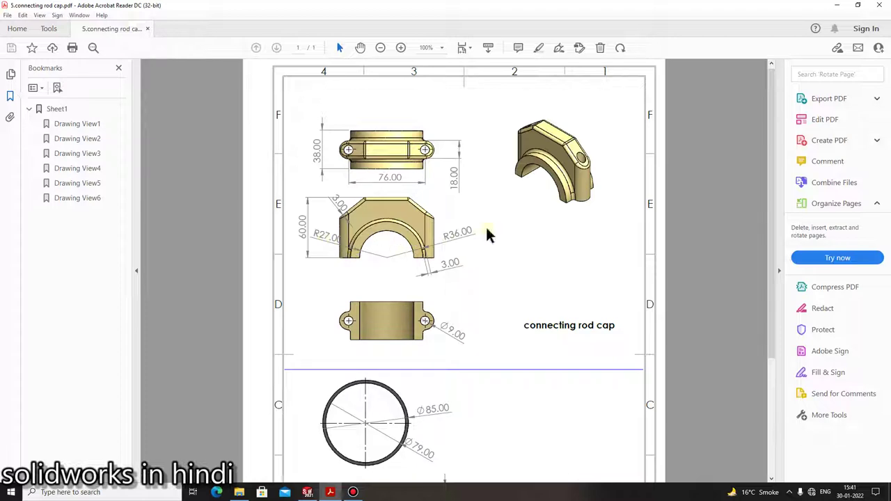
{"action": "left_click", "coordinate": [307, 492]}
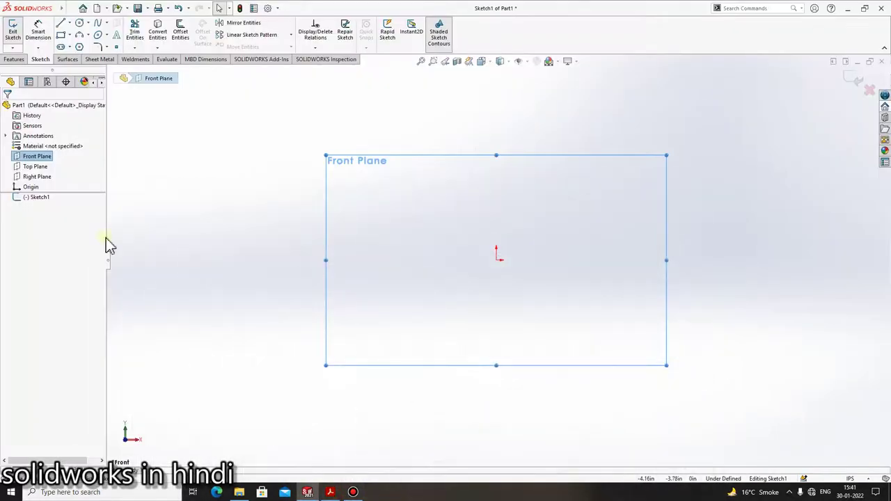
Step: Draw two concentric circles centred on the origin
{"action": "left_click", "coordinate": [79, 23]}
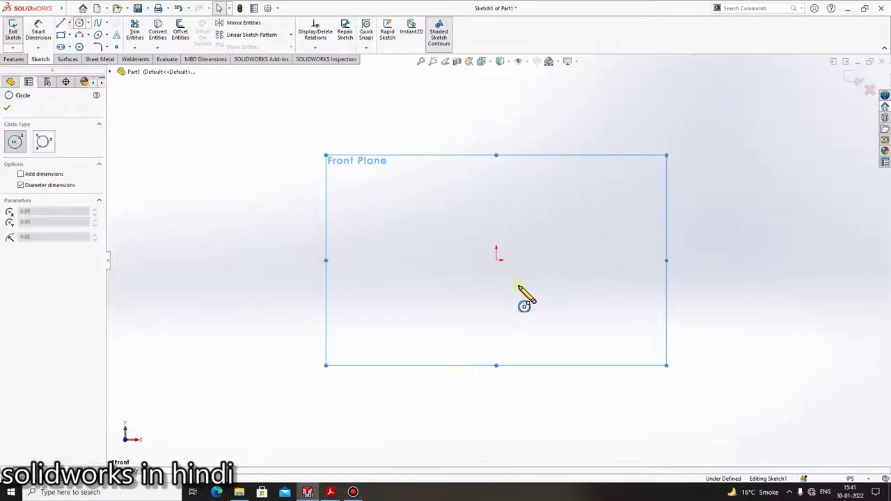
{"action": "left_click", "coordinate": [497, 256]}
{"action": "left_click", "coordinate": [583, 282]}
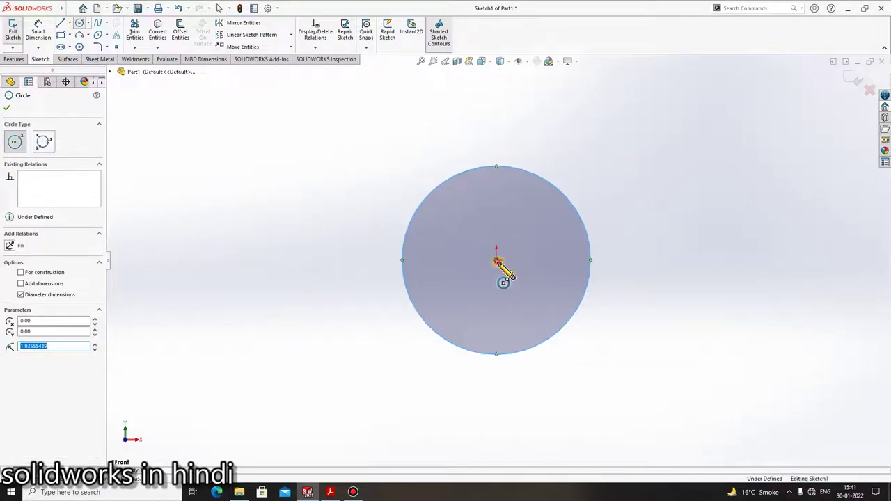
{"action": "left_click", "coordinate": [496, 260]}
{"action": "left_click", "coordinate": [596, 188]}
Step: Add a diameter dimension to a circle and switch the document units to millimetres
{"action": "left_click", "coordinate": [38, 31]}
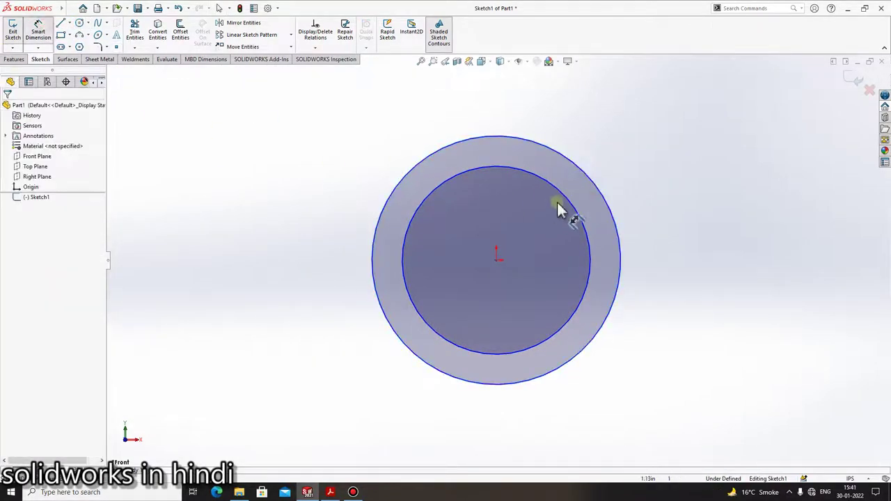
{"action": "left_click", "coordinate": [551, 192]}
{"action": "left_click", "coordinate": [628, 154]}
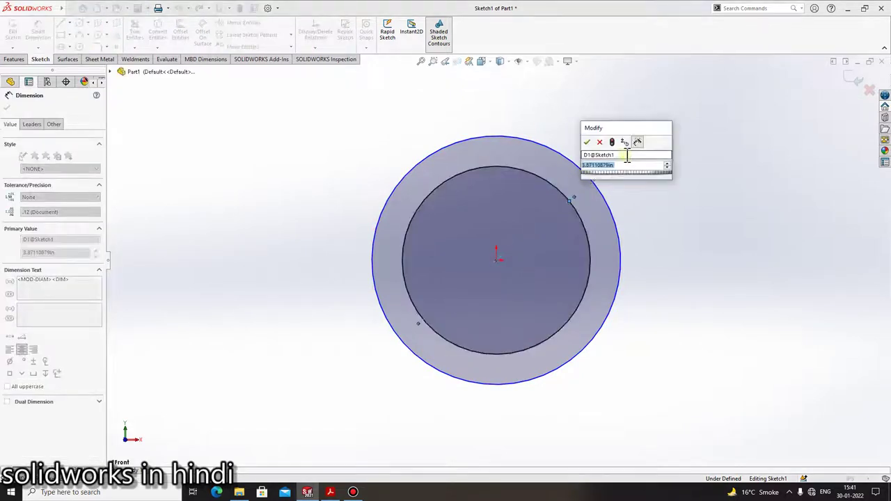
{"action": "key", "text": "Return"}
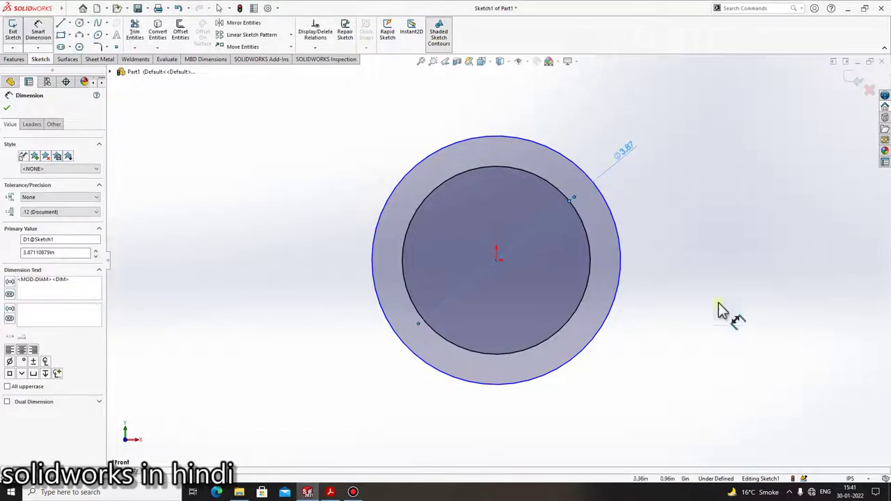
{"action": "left_click", "coordinate": [846, 478]}
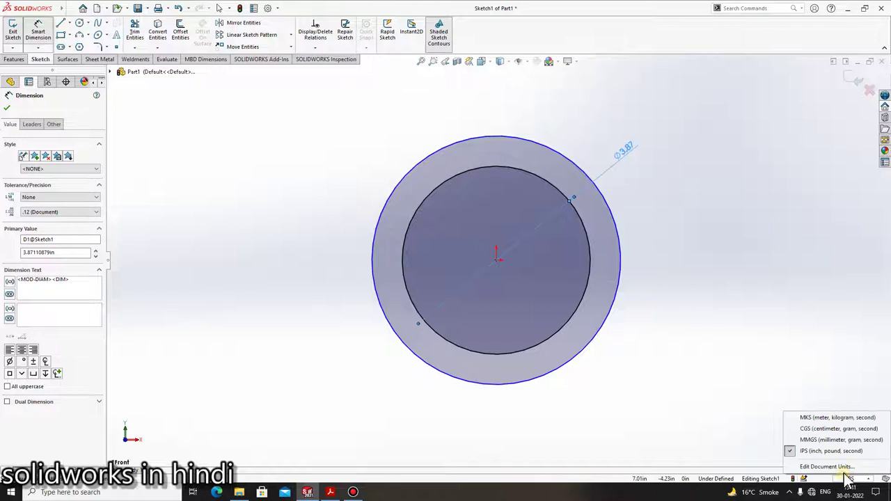
{"action": "left_click", "coordinate": [847, 438]}
Step: Reopen Sketch1 and set the inner circle diameter to =27*2 (Ø54), checking the drawing
{"action": "key", "text": "ctrl+b"}
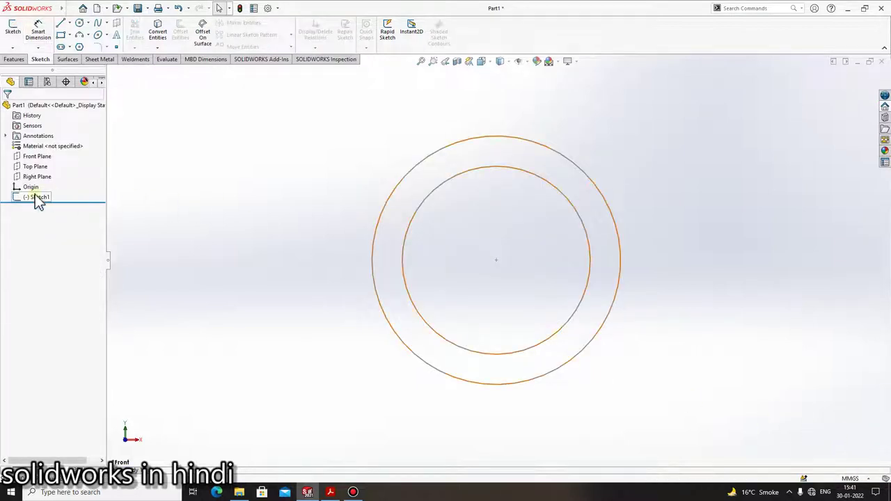
{"action": "left_click", "coordinate": [35, 195]}
{"action": "left_click", "coordinate": [41, 171]}
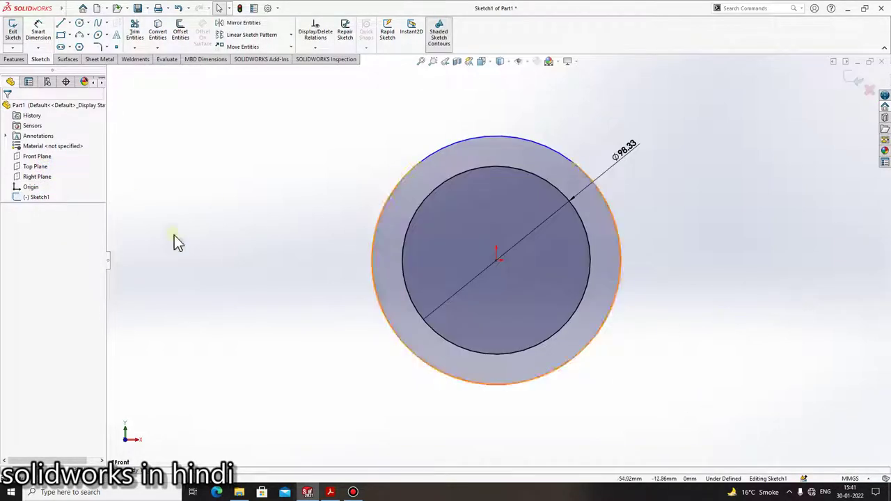
{"action": "double_click", "coordinate": [626, 150]}
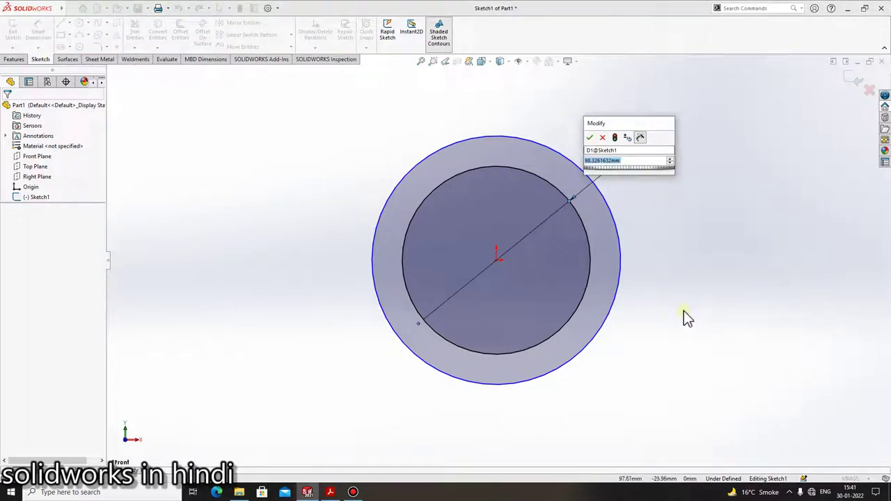
{"action": "type", "text": "="}
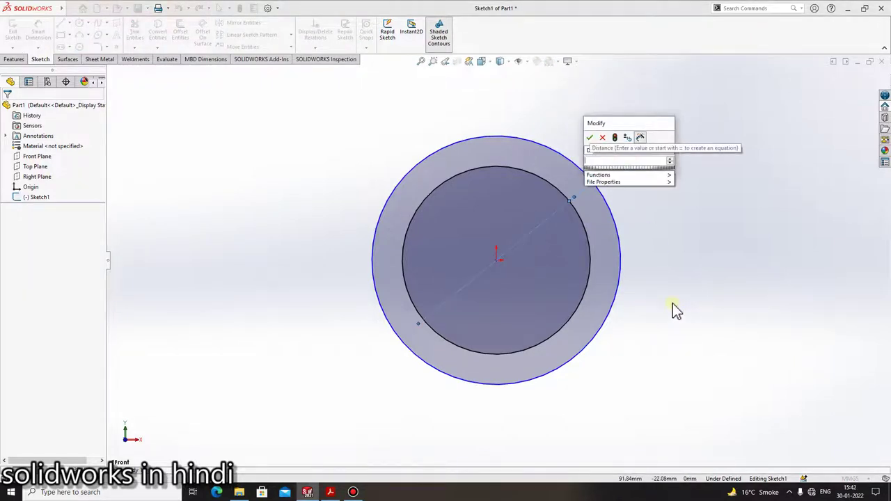
{"action": "type", "text": "27*2"}
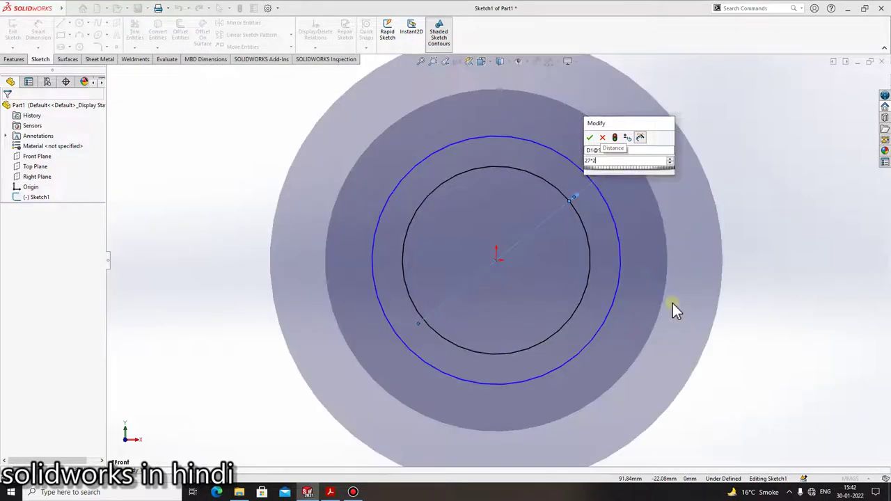
{"action": "key", "text": "Return"}
{"action": "key", "text": "Escape"}
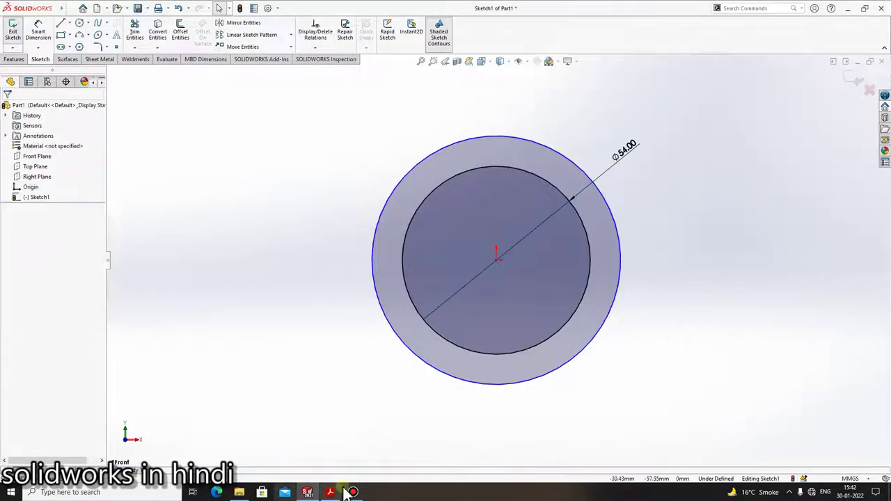
{"action": "left_click", "coordinate": [330, 492]}
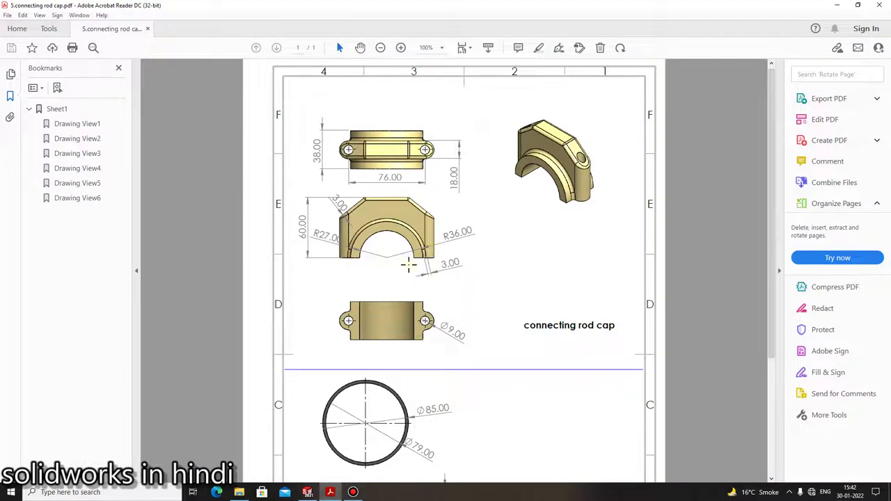
{"action": "left_click", "coordinate": [330, 492]}
Step: Dimension the outer circle Ø72 with the value placed on the left, then consult the drawing
{"action": "left_click", "coordinate": [39, 32]}
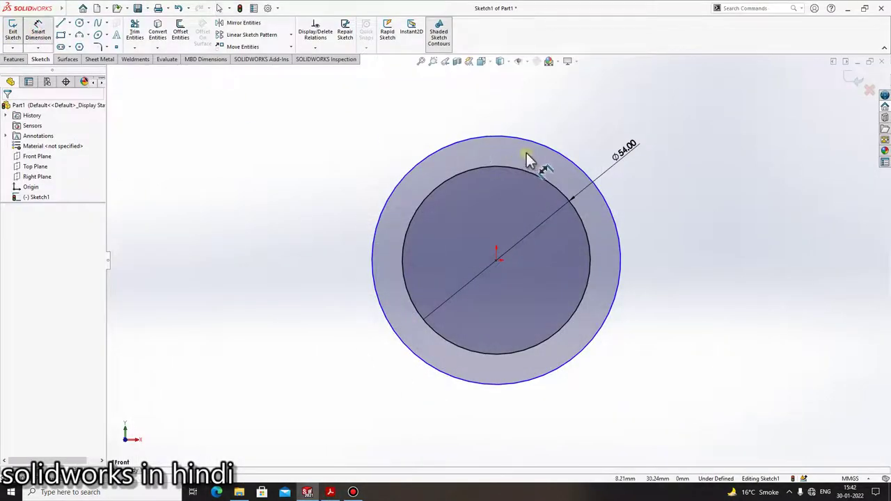
{"action": "left_click", "coordinate": [528, 141]}
{"action": "left_click", "coordinate": [367, 139]}
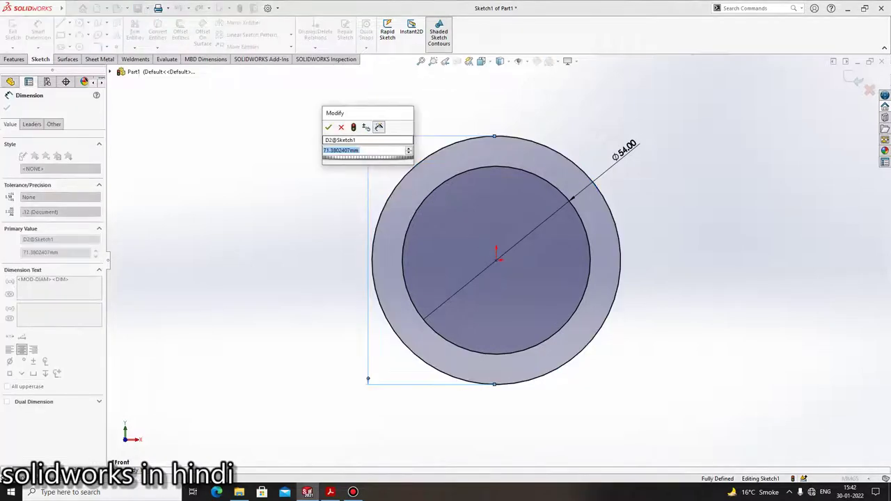
{"action": "type", "text": "72"}
{"action": "key", "text": "Return"}
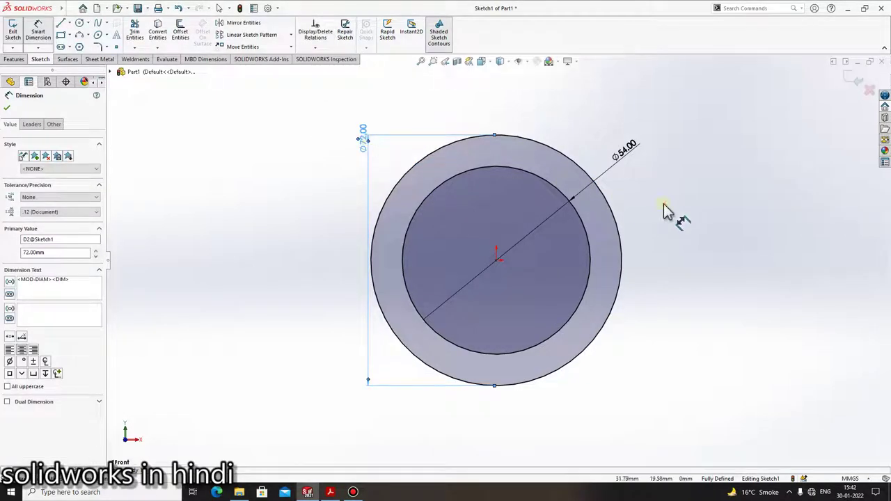
{"action": "key", "text": "Escape"}
{"action": "left_click", "coordinate": [329, 493]}
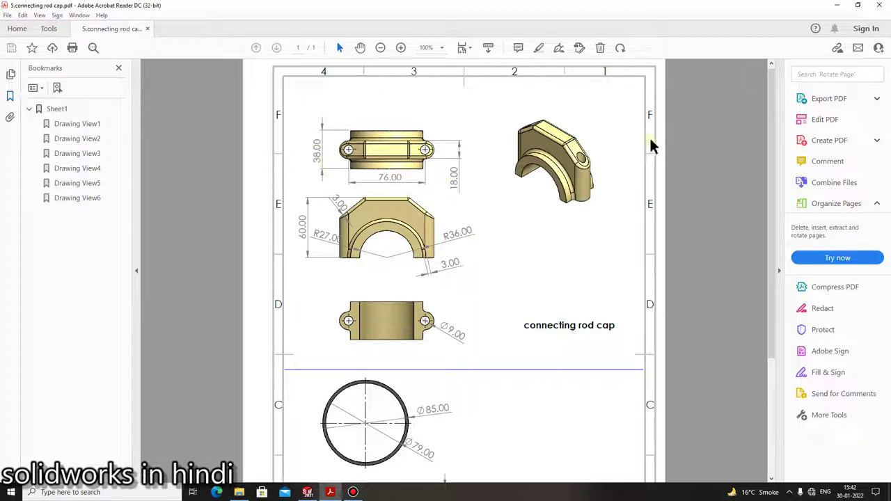
{"action": "left_click", "coordinate": [840, 5]}
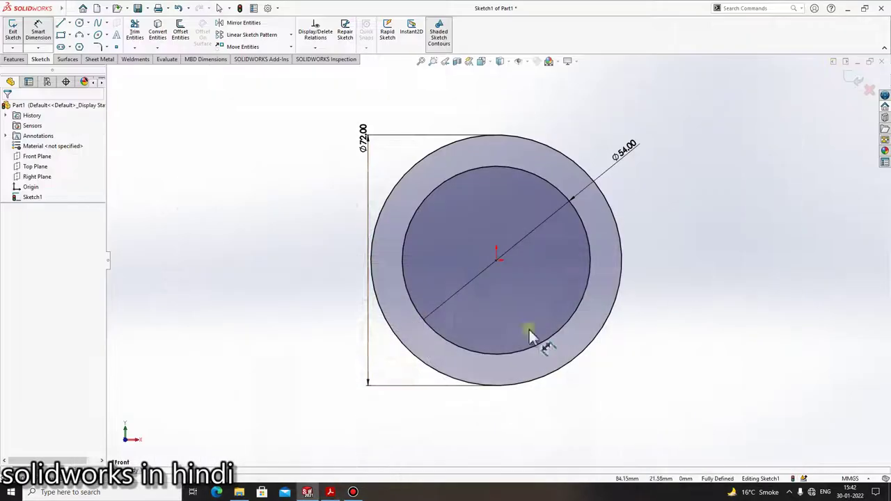
Step: Draw a solid, non-construction horizontal line through the origin between the outer circle's side quadrants
{"action": "left_click", "coordinate": [69, 23]}
{"action": "left_click", "coordinate": [69, 47]}
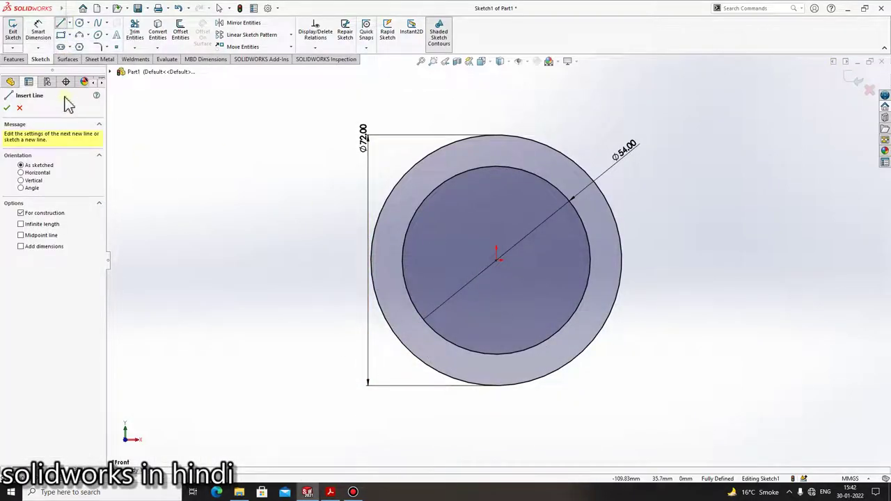
{"action": "left_click", "coordinate": [69, 23]}
{"action": "left_click", "coordinate": [70, 35]}
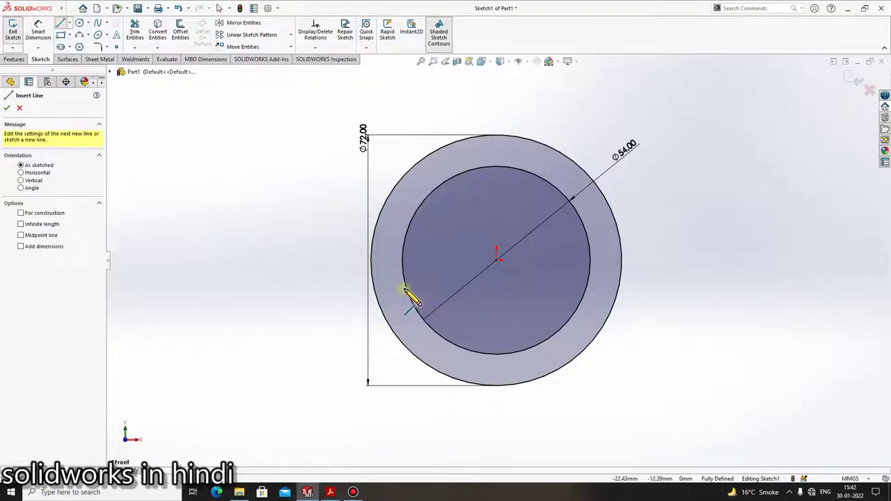
{"action": "left_click", "coordinate": [371, 260]}
{"action": "left_click", "coordinate": [619, 260]}
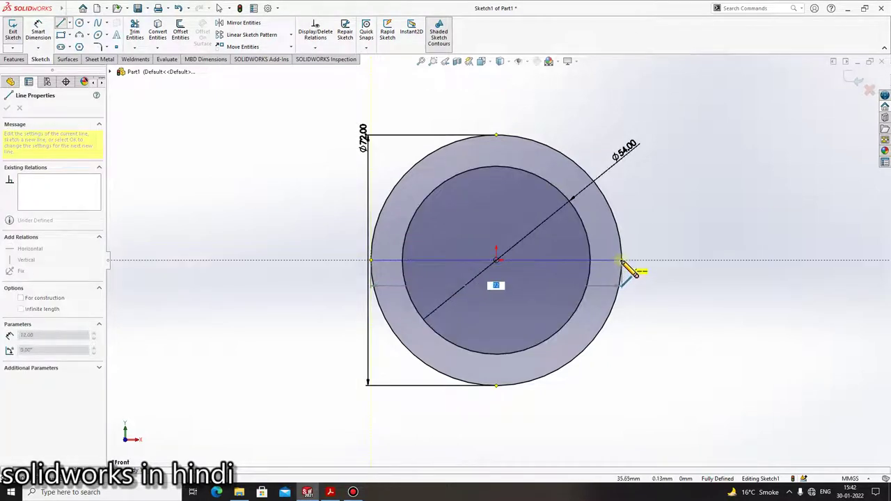
{"action": "key", "text": "Escape"}
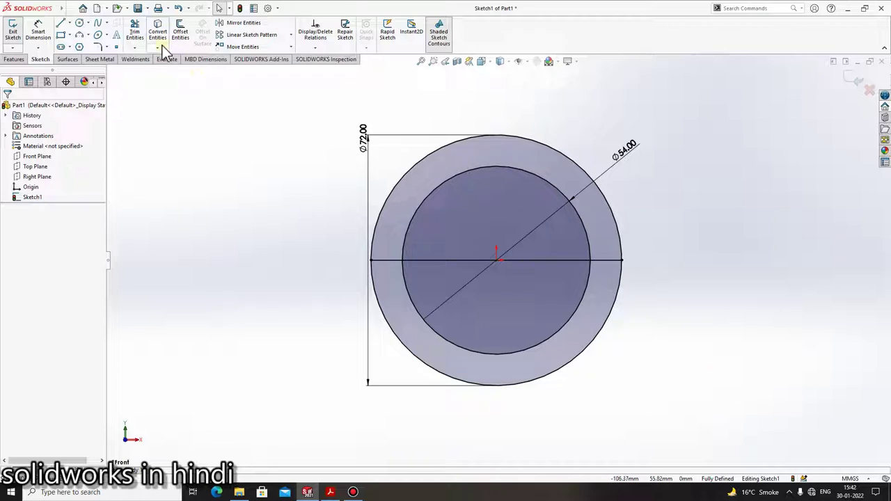
Step: Power-trim the lower arcs and the line's middle, leaving a semicircular half-ring profile
{"action": "left_click", "coordinate": [136, 33]}
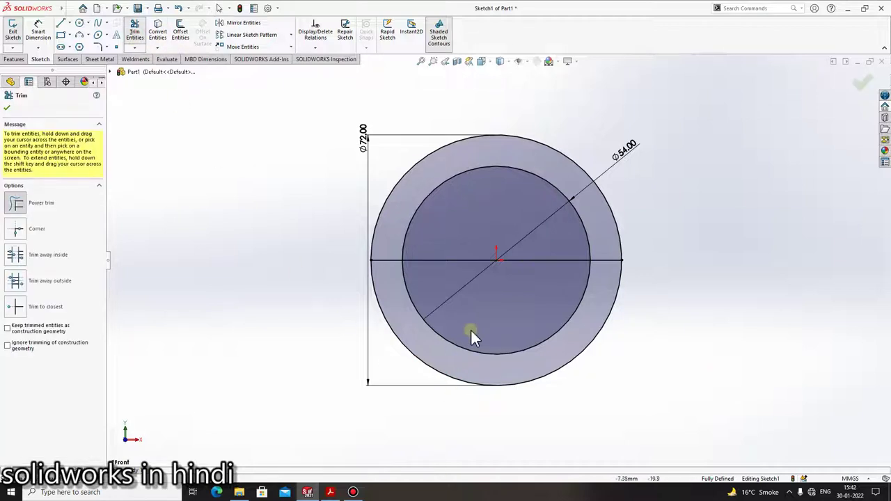
{"action": "left_click_drag", "start_coordinate": [472, 335], "coordinate": [536, 413]}
{"action": "left_click_drag", "start_coordinate": [439, 275], "coordinate": [446, 247]}
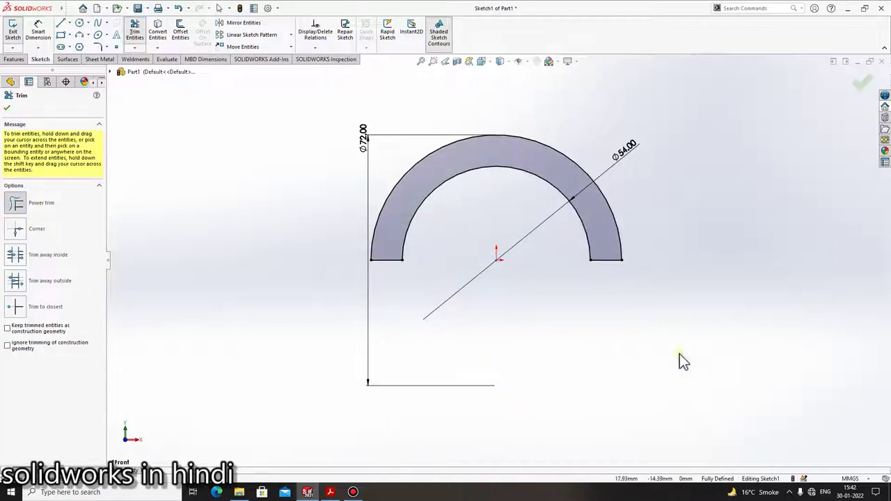
{"action": "left_click", "coordinate": [7, 109]}
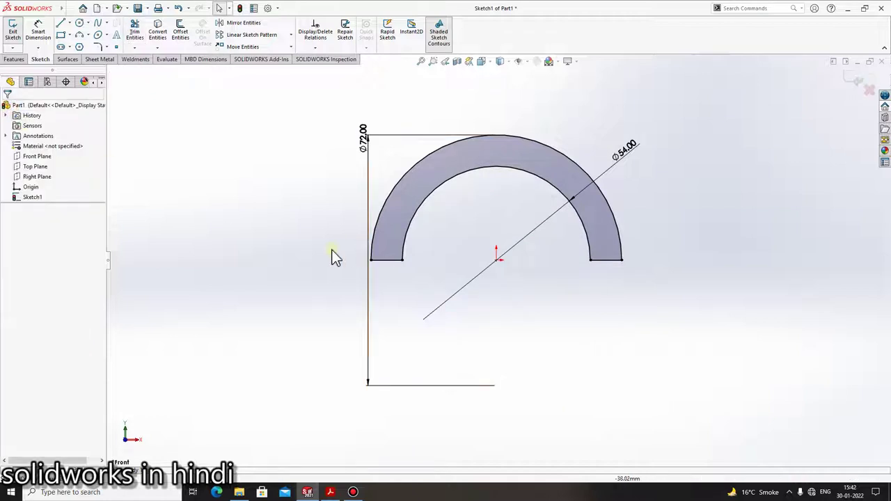
{"action": "left_click", "coordinate": [14, 59]}
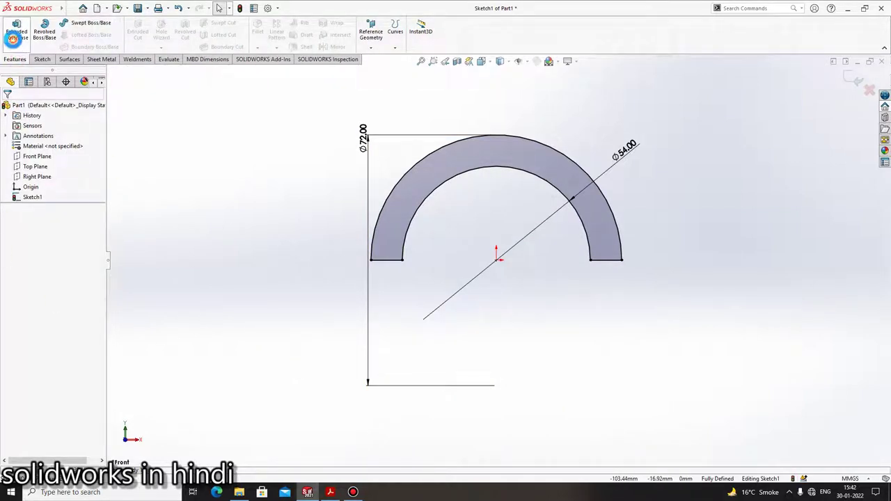
Step: Extrude the half-ring profile Blind 38 mm as Boss-Extrude1, using the drawing for thickness
{"action": "left_click", "coordinate": [16, 31]}
{"action": "left_click", "coordinate": [330, 492]}
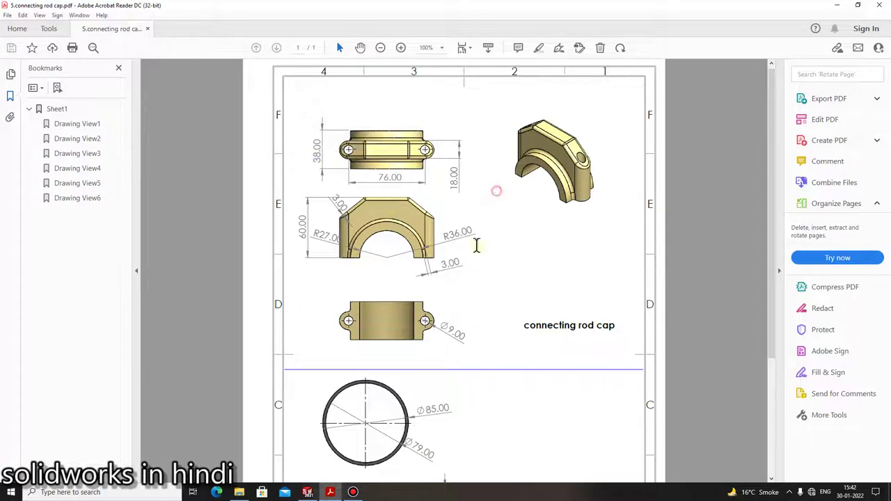
{"action": "left_click", "coordinate": [335, 493]}
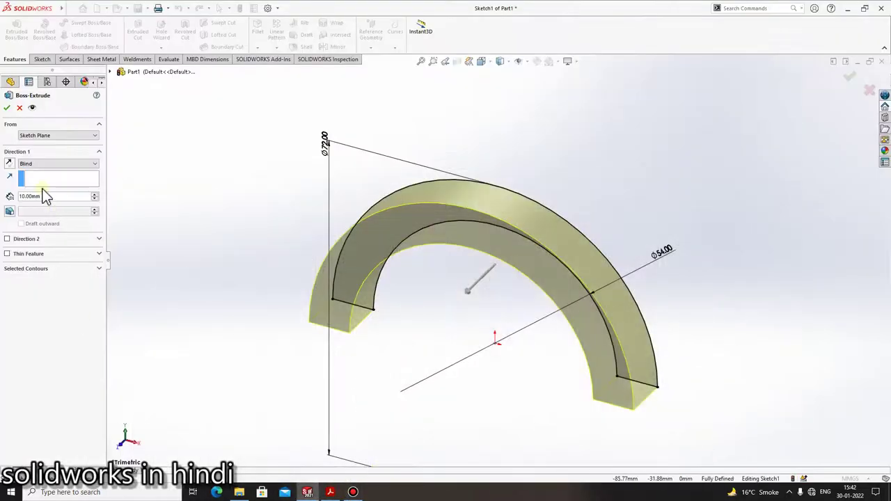
{"action": "type", "text": "38"}
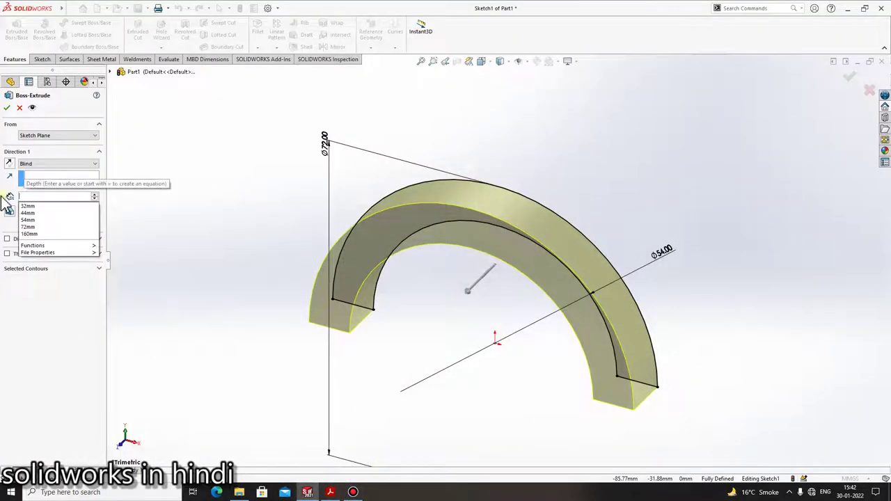
{"action": "key", "text": "Return"}
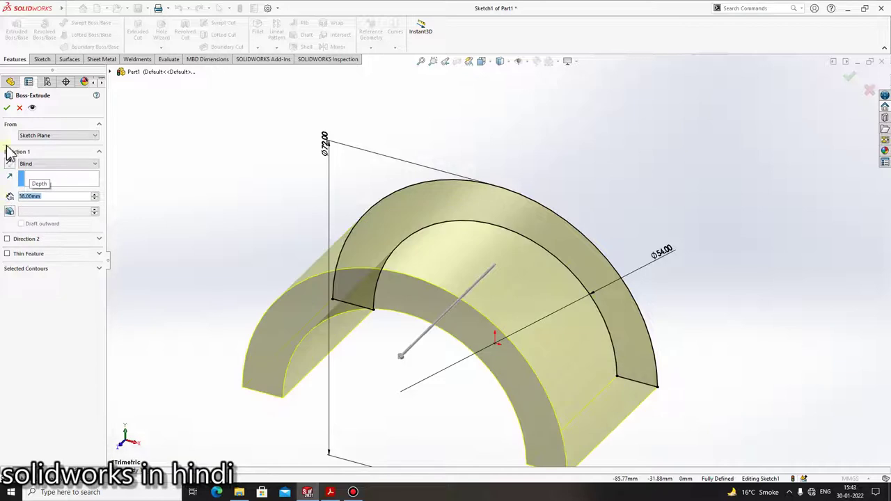
{"action": "key", "text": "Return"}
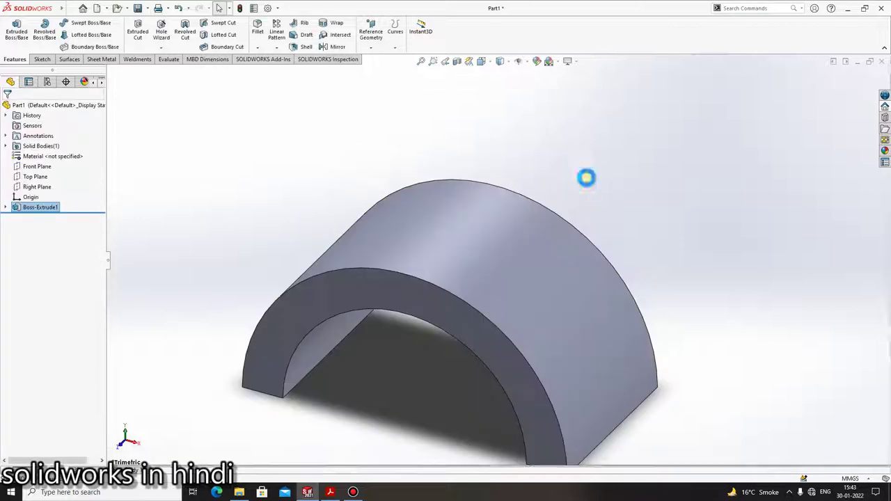
{"action": "scroll", "coordinate": [453, 269], "scroll_direction": "up", "scroll_amount": 3}
{"action": "scroll", "coordinate": [590, 346], "scroll_direction": "down", "scroll_amount": 3}
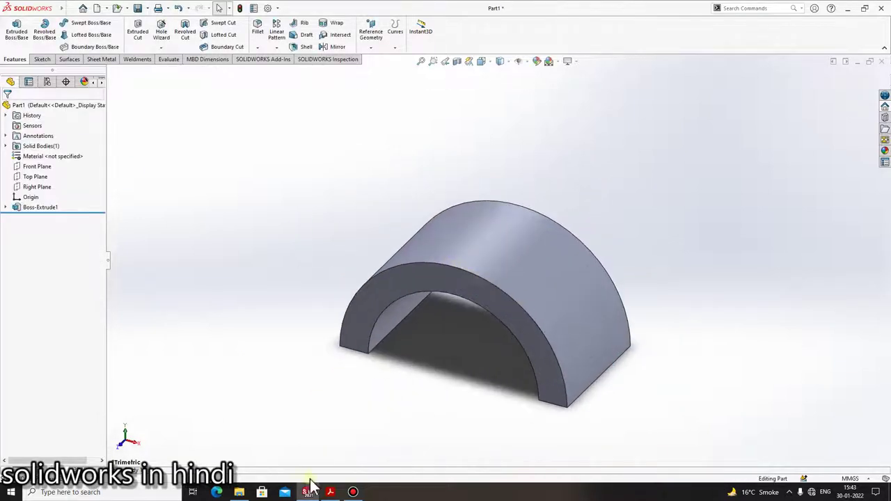
{"action": "left_click", "coordinate": [334, 493]}
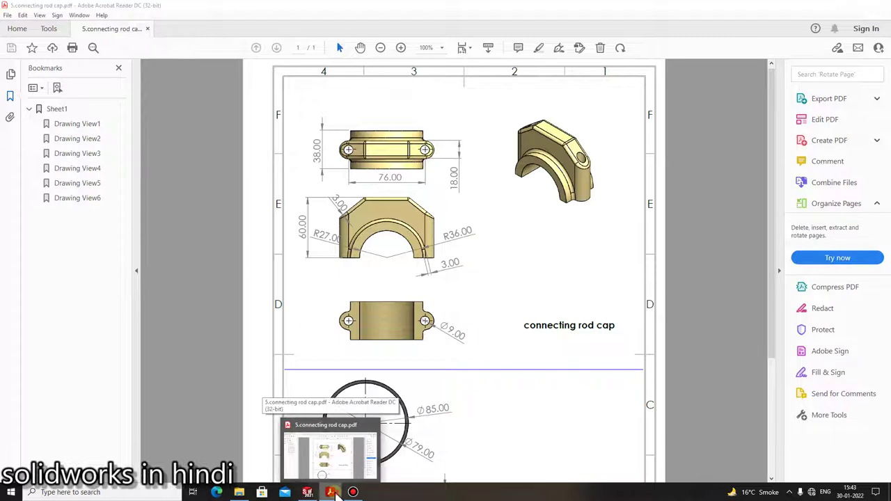
Step: Create reference Plane1 offset 60 mm above the half-ring's flat bottom face
{"action": "left_click", "coordinate": [306, 492]}
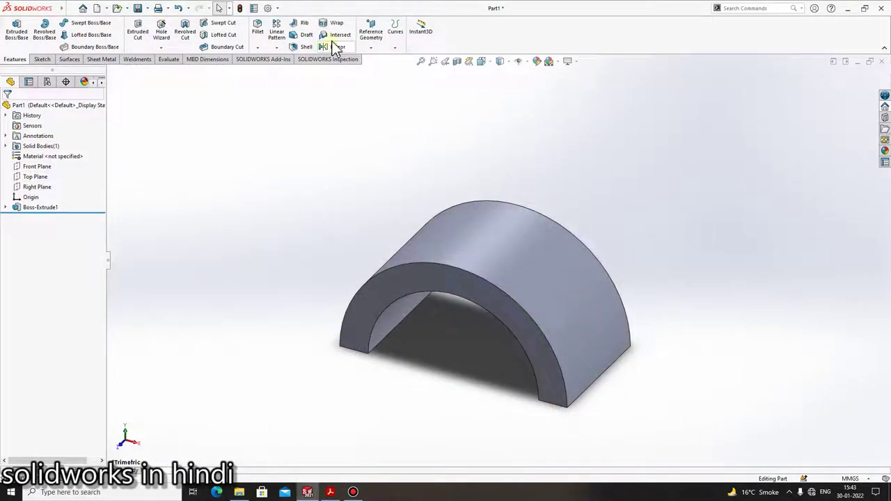
{"action": "left_click", "coordinate": [371, 31]}
{"action": "left_click", "coordinate": [378, 61]}
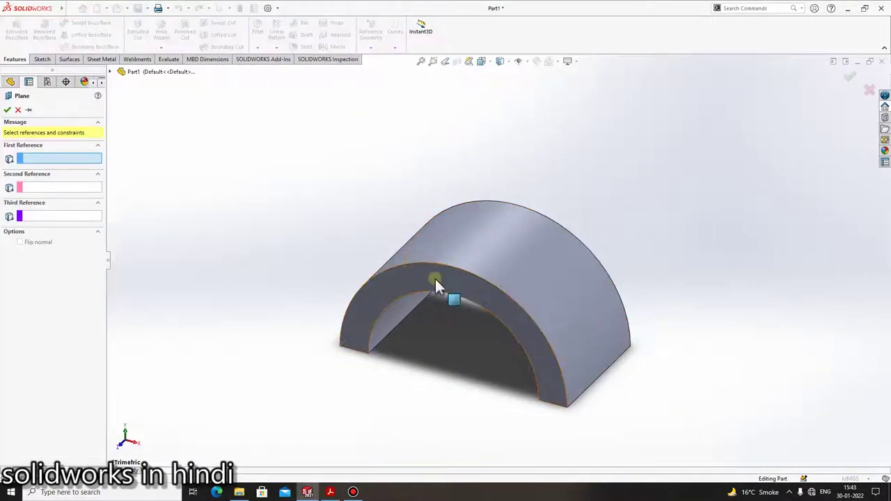
{"action": "mouse_move", "coordinate": [387, 286]}
{"action": "middle_mouse_down"}
{"action": "mouse_move", "coordinate": [487, 157]}
{"action": "mouse_move", "coordinate": [425, 225]}
{"action": "middle_mouse_up"}
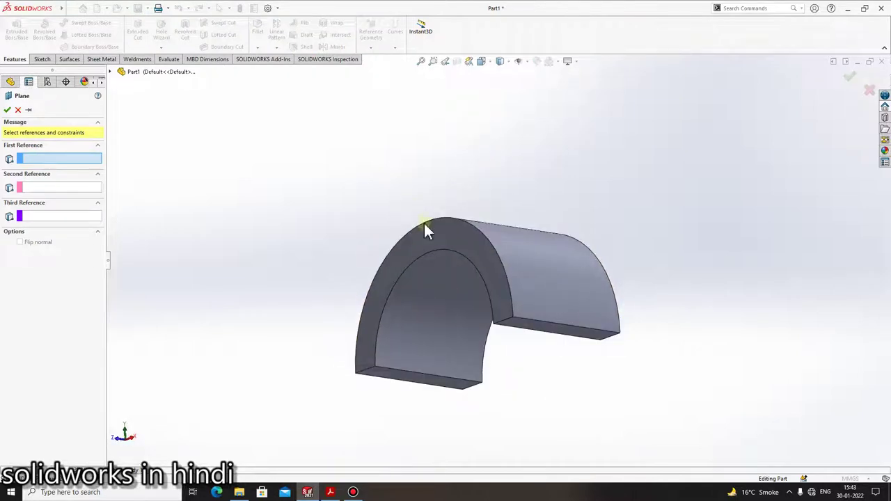
{"action": "left_click", "coordinate": [404, 384]}
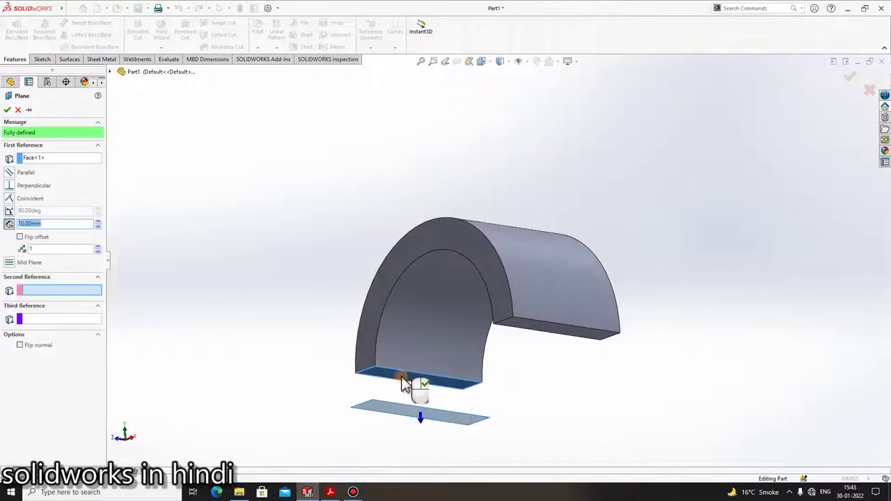
{"action": "left_click", "coordinate": [20, 238]}
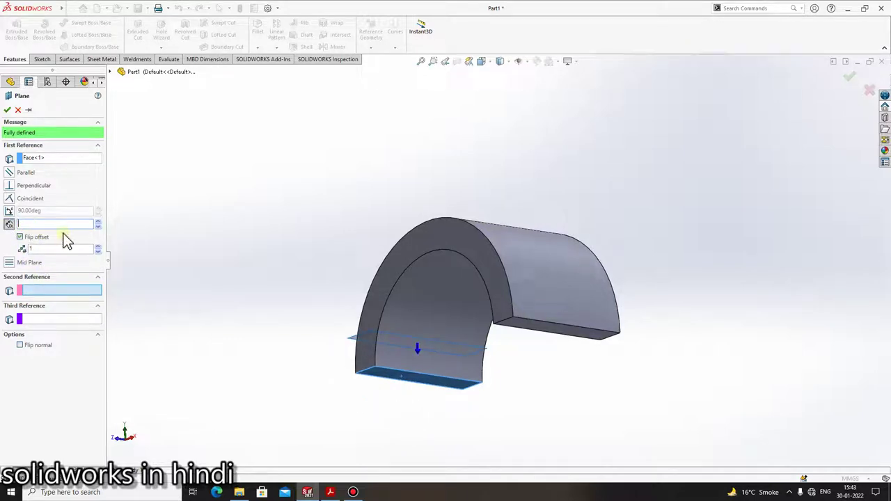
{"action": "type", "text": "60"}
{"action": "key", "text": "Return"}
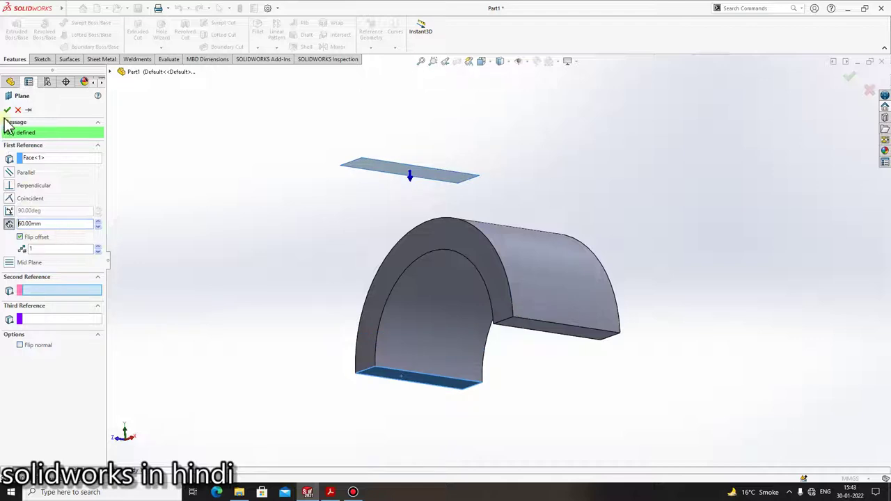
{"action": "left_click", "coordinate": [7, 109]}
{"action": "mouse_move", "coordinate": [527, 199]}
{"action": "middle_mouse_down"}
{"action": "mouse_move", "coordinate": [512, 185]}
{"action": "mouse_move", "coordinate": [531, 348]}
{"action": "middle_mouse_up"}
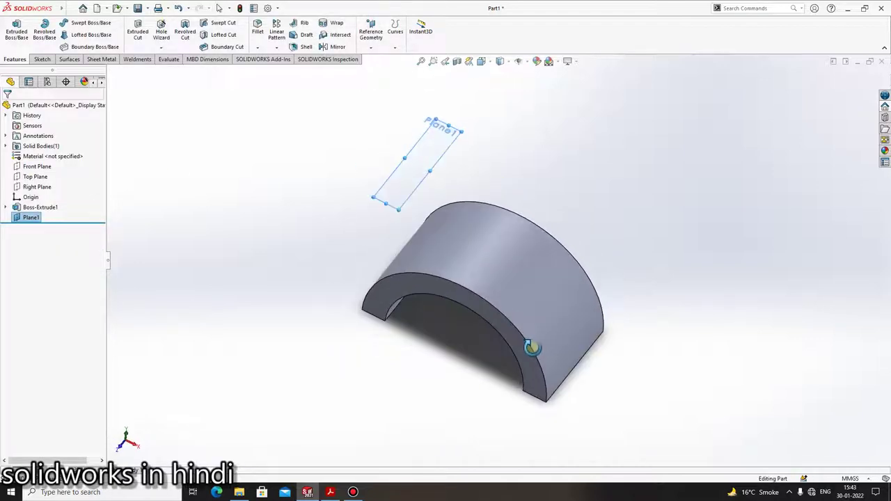
{"action": "scroll", "coordinate": [453, 179], "scroll_direction": "down", "scroll_amount": 1}
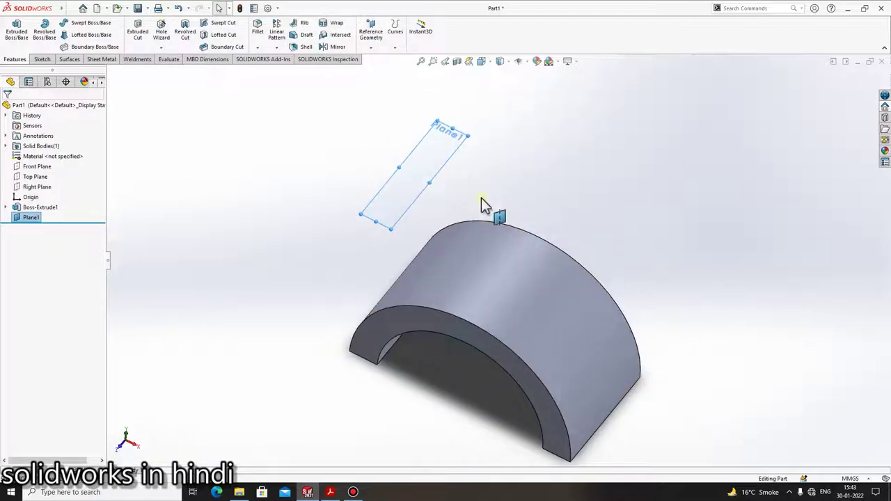
Step: Start Sketch2 on Plane1, set the view to Top, and glance at the cap drawing PDF
{"action": "left_click", "coordinate": [43, 59]}
{"action": "left_click", "coordinate": [17, 32]}
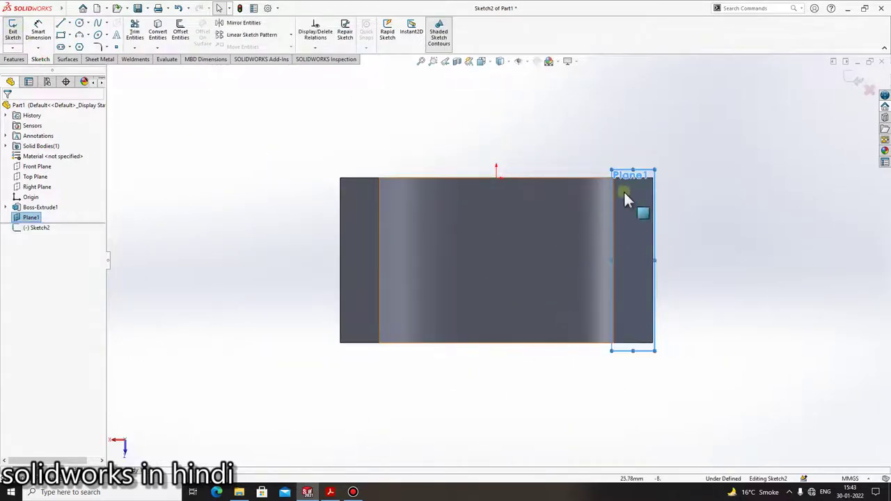
{"action": "middle_click_drag", "start_coordinate": [596, 135], "coordinate": [578, 378]}
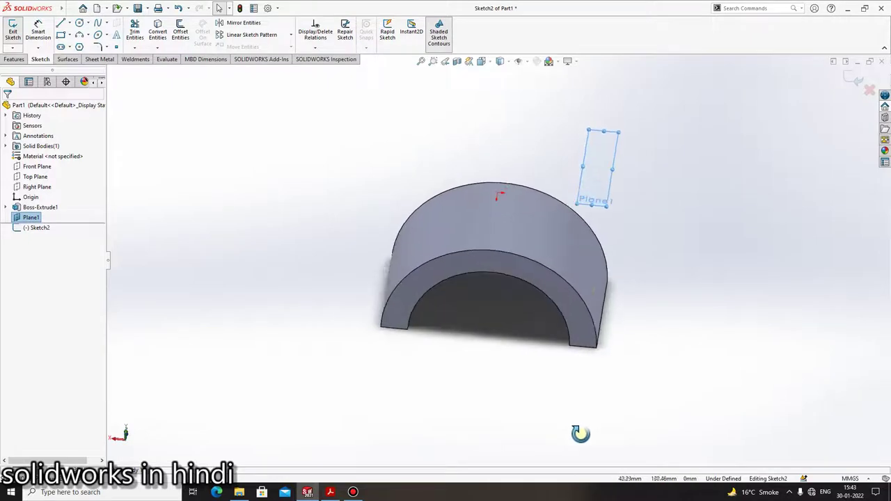
{"action": "key", "text": "space"}
{"action": "left_click", "coordinate": [611, 338]}
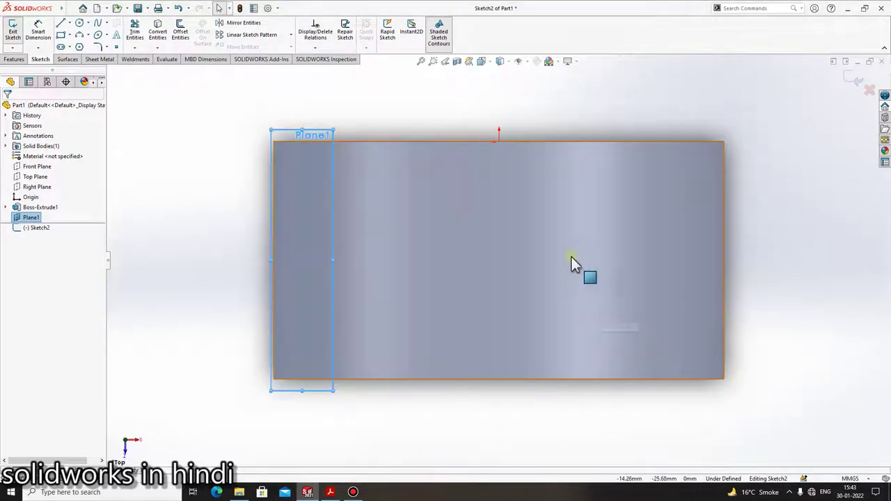
{"action": "mouse_move", "coordinate": [576, 269]}
{"action": "middle_mouse_down"}
{"action": "mouse_move", "coordinate": [533, 334]}
{"action": "mouse_move", "coordinate": [534, 197]}
{"action": "mouse_move", "coordinate": [508, 223]}
{"action": "middle_mouse_up"}
{"action": "key", "text": "space"}
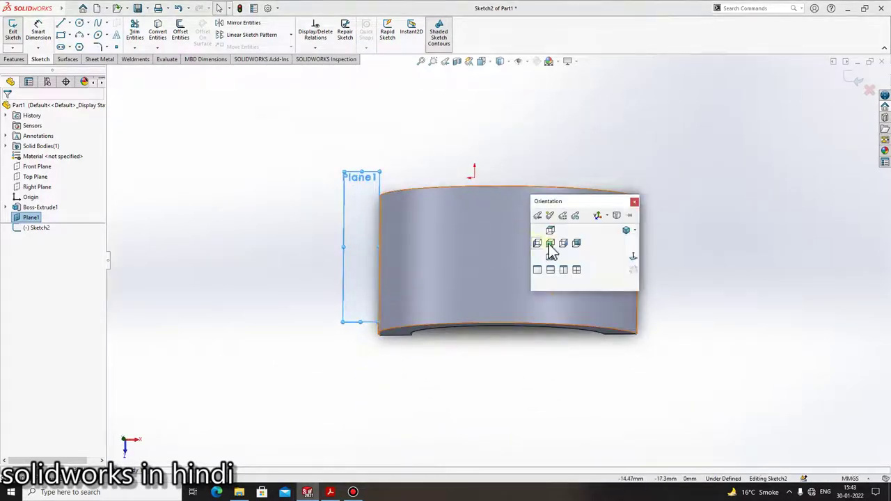
{"action": "left_click", "coordinate": [550, 249]}
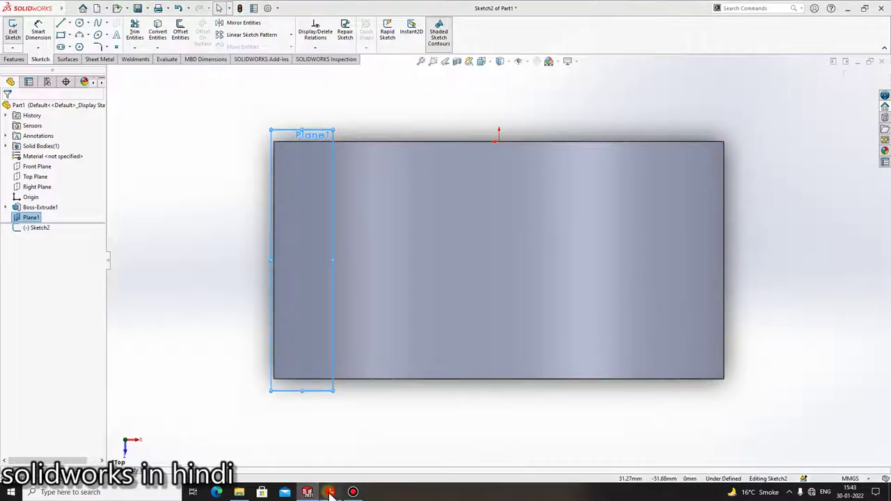
{"action": "left_click", "coordinate": [330, 492]}
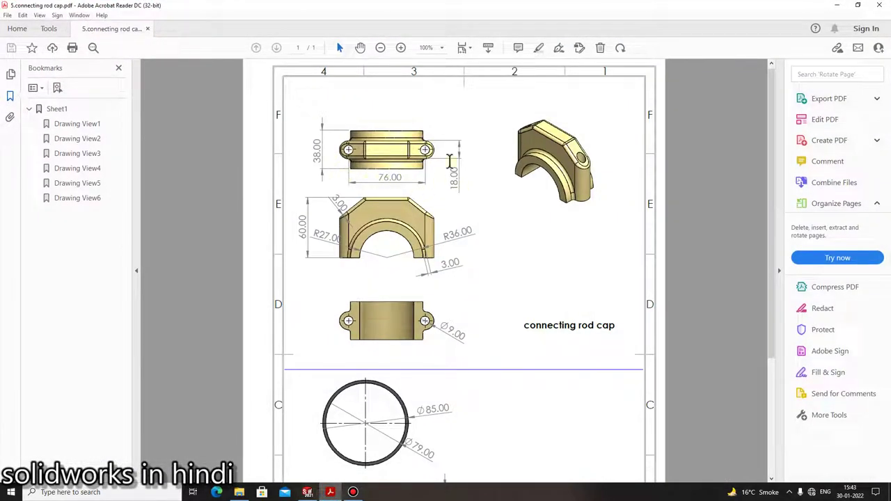
{"action": "left_click", "coordinate": [307, 492]}
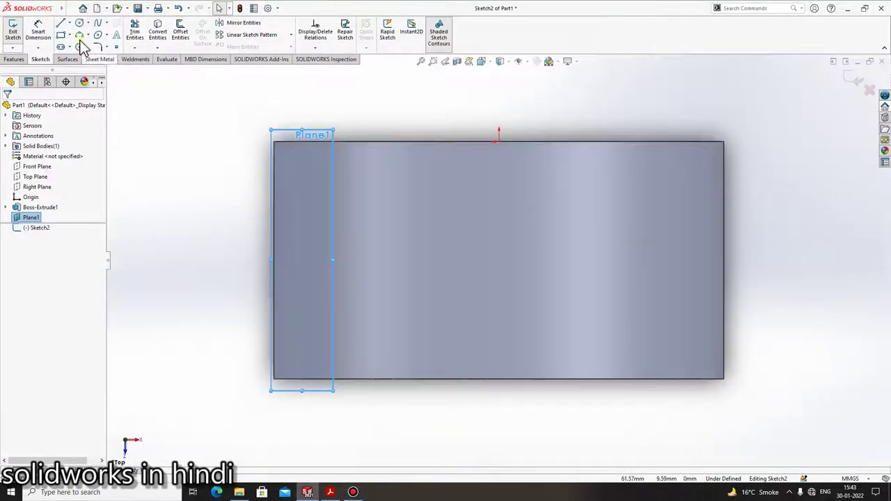
Step: Draw a vertical centerline from the origin on the top edge to the bottom edge
{"action": "left_click", "coordinate": [73, 28]}
{"action": "left_click", "coordinate": [80, 45]}
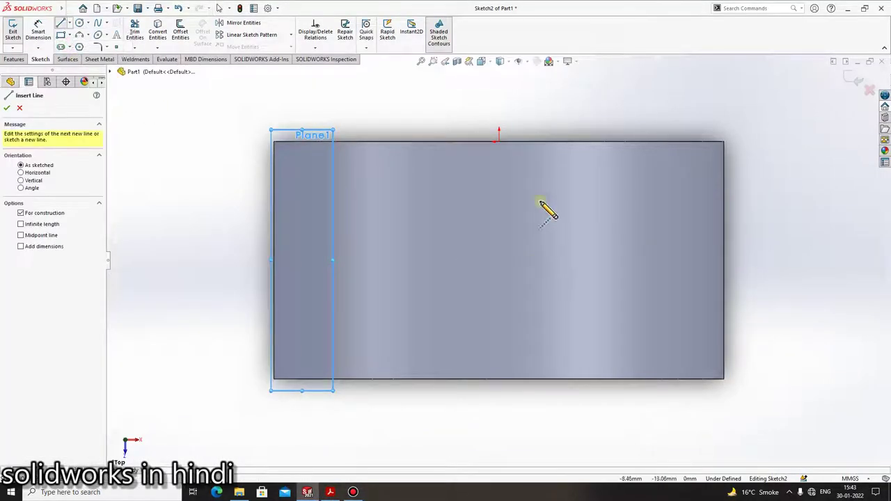
{"action": "left_click", "coordinate": [498, 142]}
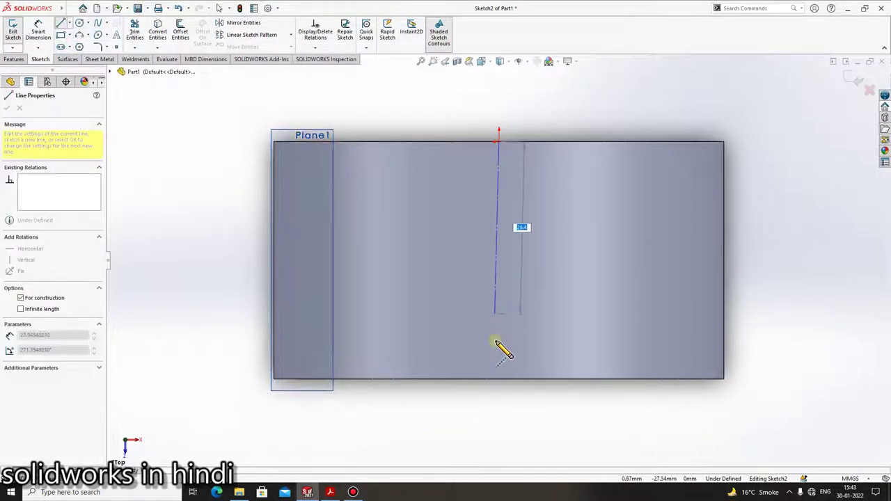
{"action": "left_click", "coordinate": [500, 381]}
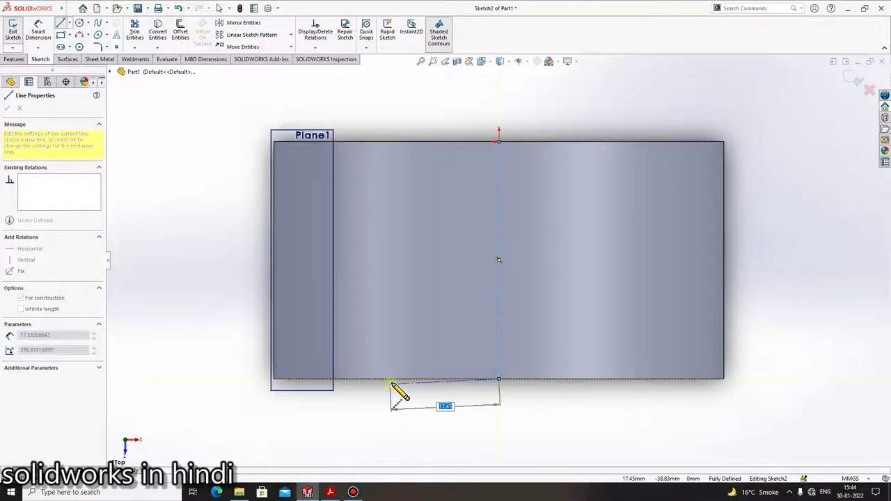
{"action": "key", "text": "Escape"}
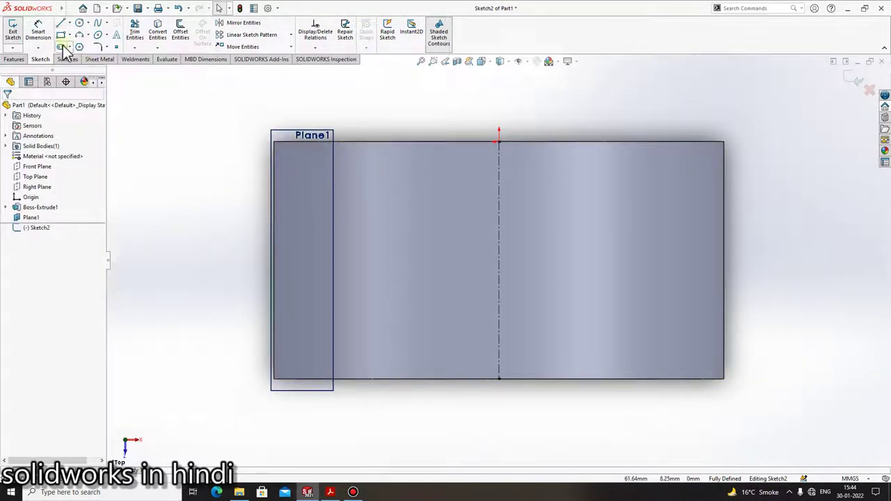
Step: Draw a horizontal centerpoint straight slot centred on the centerline, then check the drawing
{"action": "left_click", "coordinate": [71, 47]}
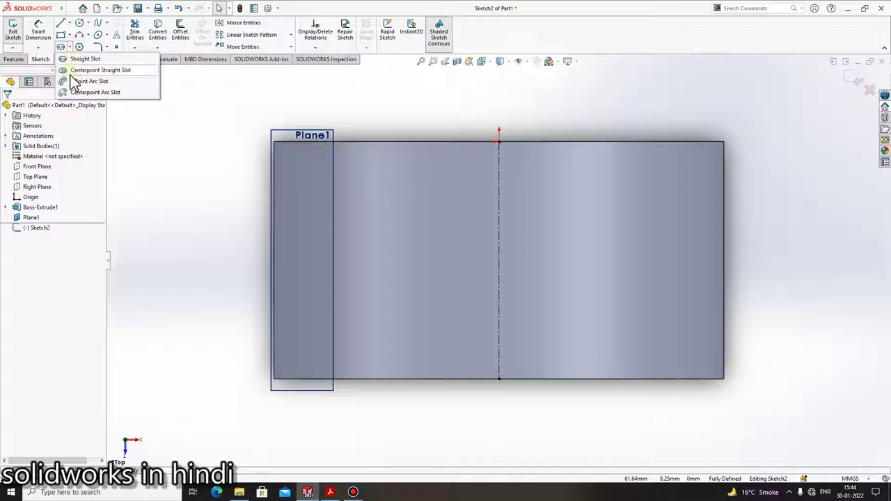
{"action": "left_click", "coordinate": [69, 71]}
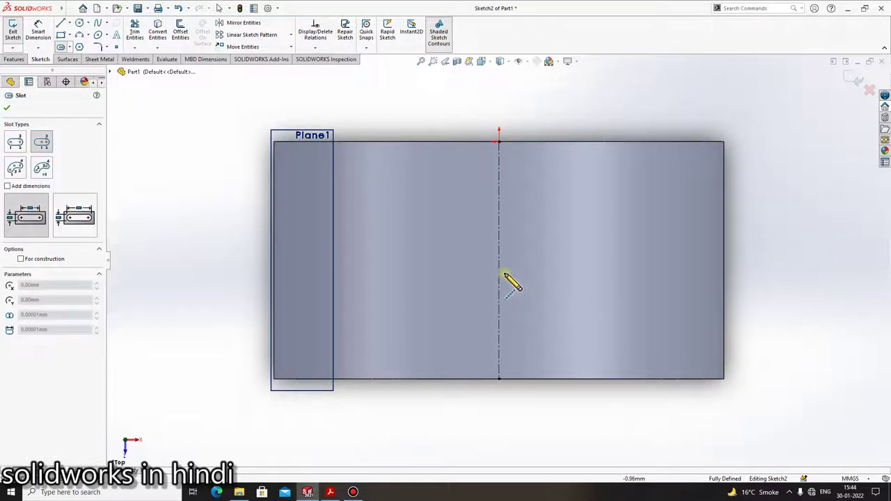
{"action": "left_click", "coordinate": [498, 261]}
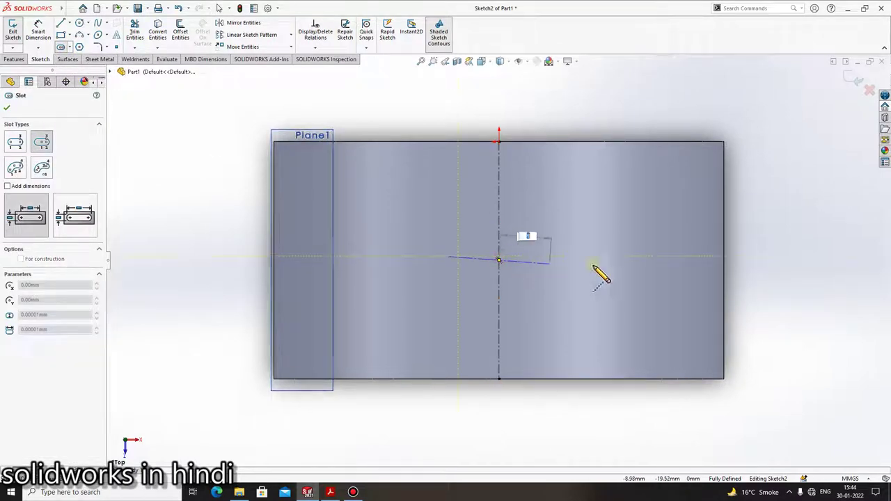
{"action": "left_click", "coordinate": [700, 260]}
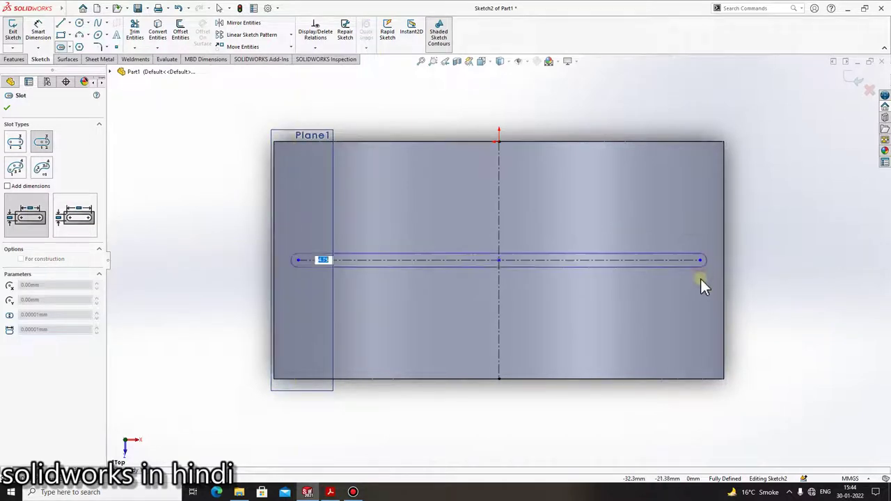
{"action": "left_click", "coordinate": [700, 284]}
{"action": "key", "text": "Escape"}
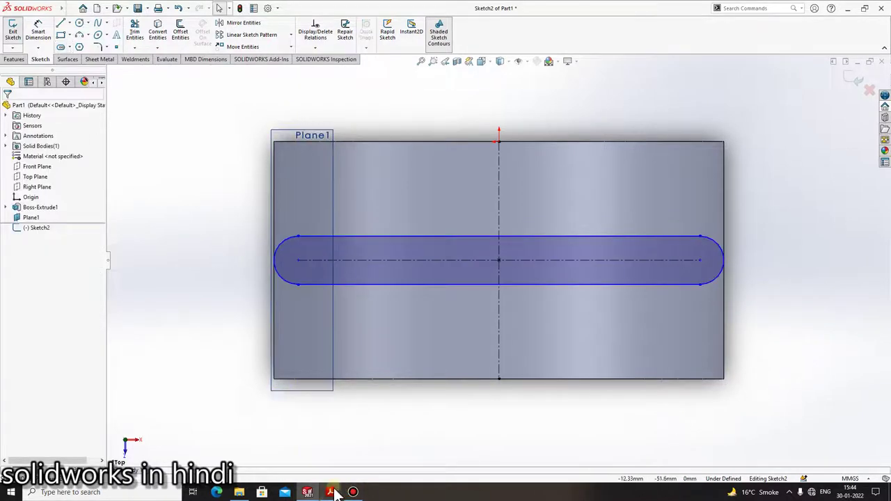
{"action": "left_click", "coordinate": [331, 492]}
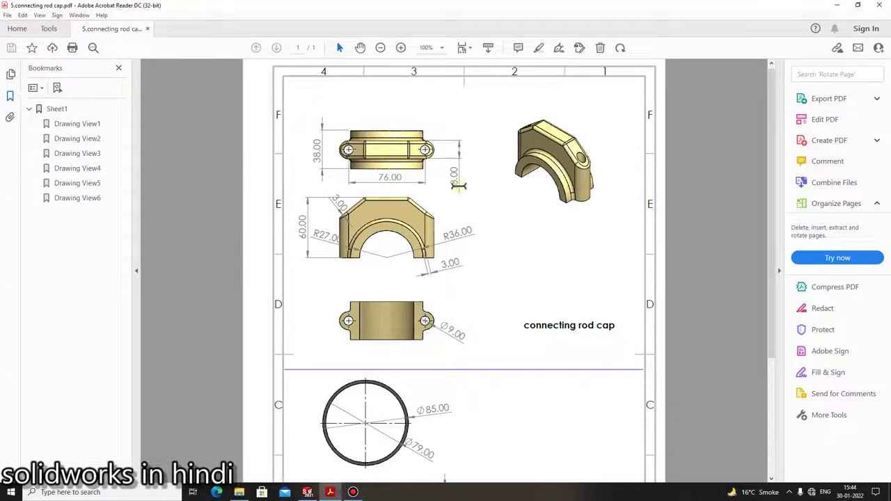
Step: Dimension the slot width to 18 mm
{"action": "left_click", "coordinate": [332, 492]}
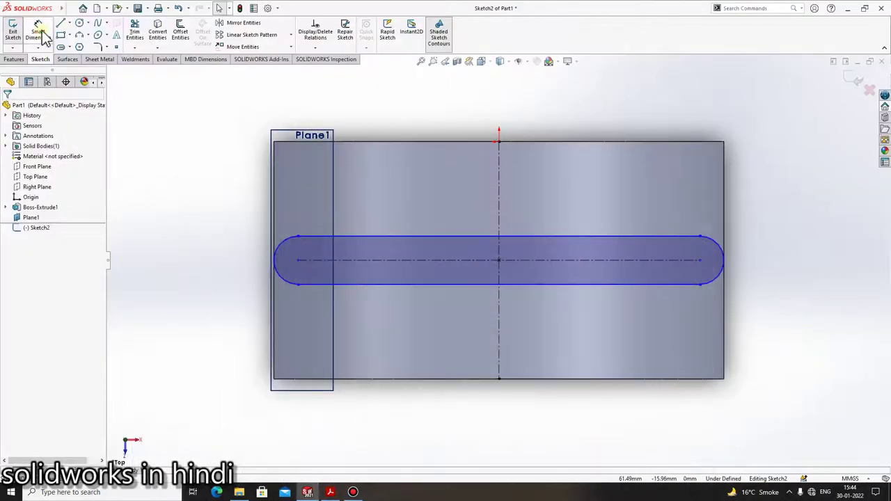
{"action": "left_click", "coordinate": [634, 237]}
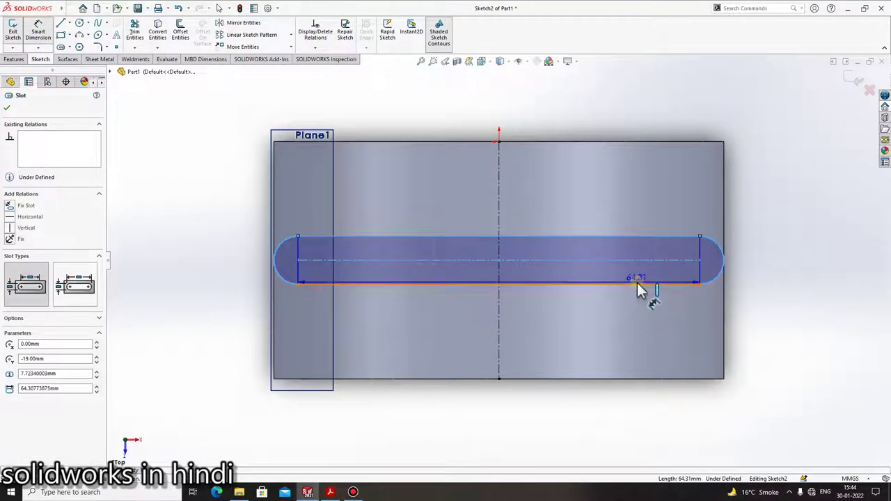
{"action": "left_click", "coordinate": [639, 283]}
{"action": "left_click", "coordinate": [778, 279]}
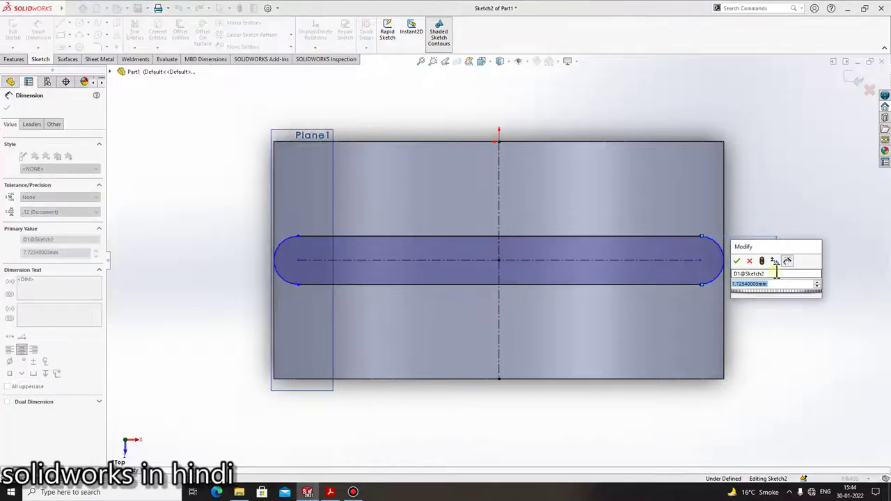
{"action": "type", "text": "18"}
{"action": "key", "text": "Return"}
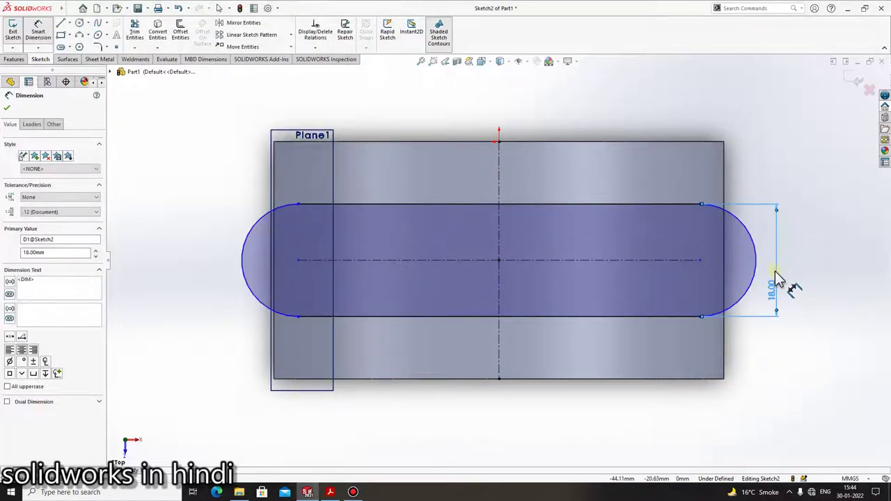
{"action": "key", "text": "Escape"}
Step: Dimension the slot's centre-to-centre length to 76 mm, fully defining the sketch
{"action": "left_click", "coordinate": [332, 492]}
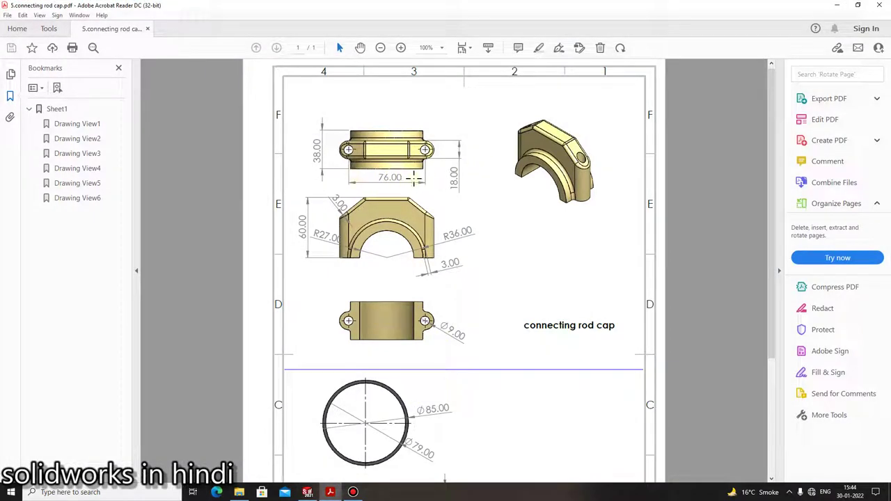
{"action": "left_click", "coordinate": [332, 492]}
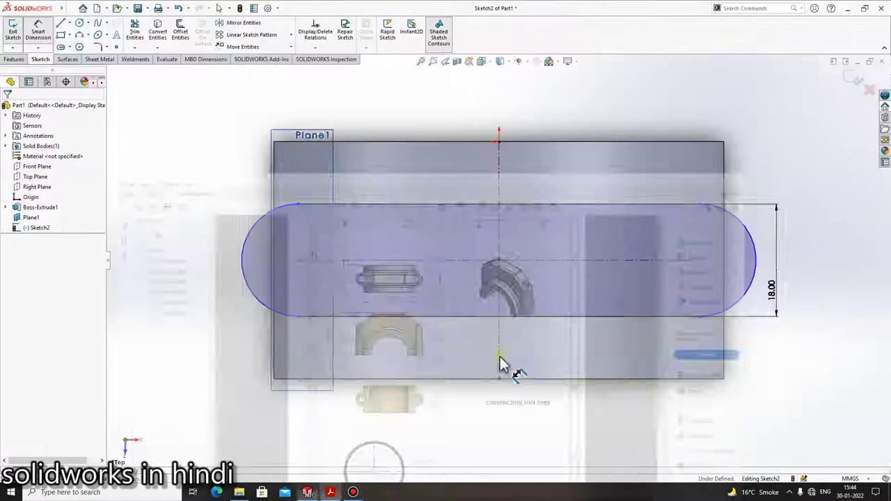
{"action": "left_click", "coordinate": [79, 23]}
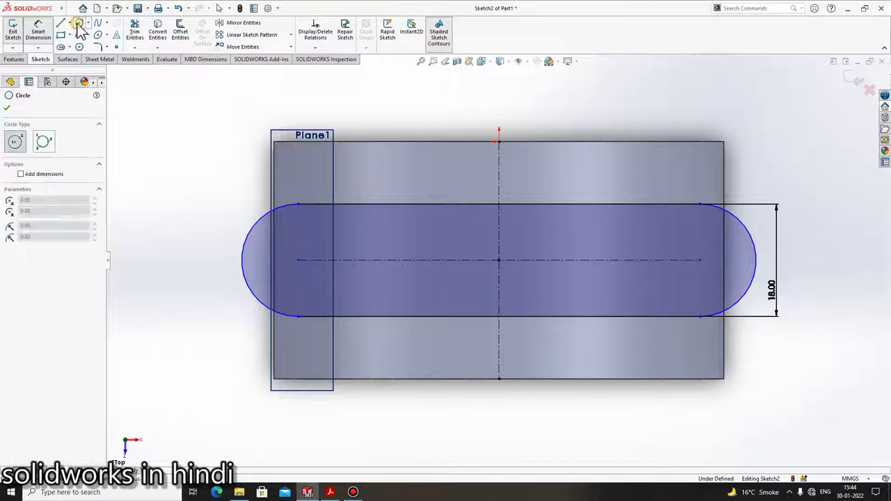
{"action": "left_click", "coordinate": [5, 109]}
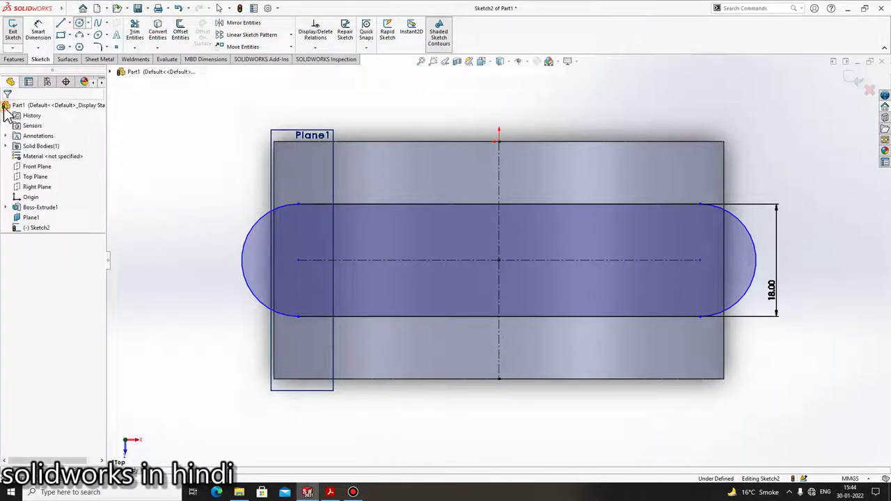
{"action": "left_click", "coordinate": [40, 33]}
{"action": "left_click", "coordinate": [372, 262]}
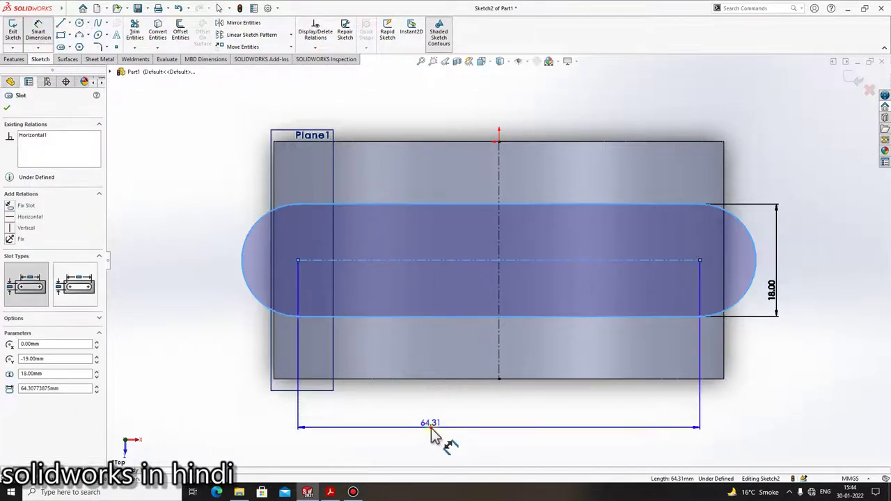
{"action": "left_click", "coordinate": [430, 423]}
{"action": "type", "text": "76"}
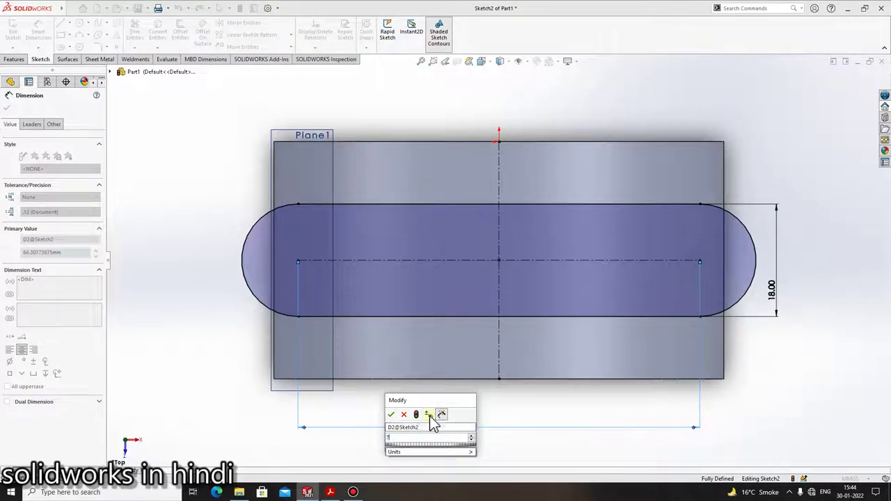
{"action": "key", "text": "Return"}
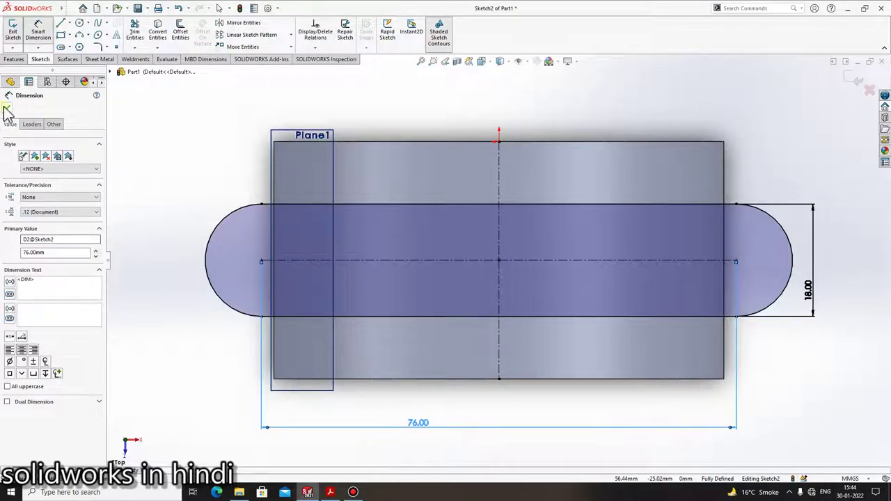
{"action": "left_click", "coordinate": [7, 110]}
{"action": "left_click", "coordinate": [330, 492]}
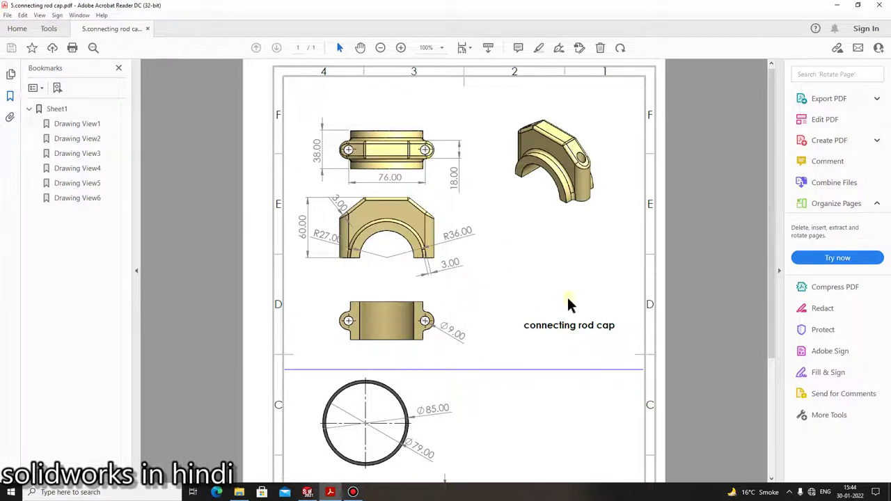
Step: Minimise the cap drawing in Acrobat to bring the slot sketch back
{"action": "left_click", "coordinate": [331, 493]}
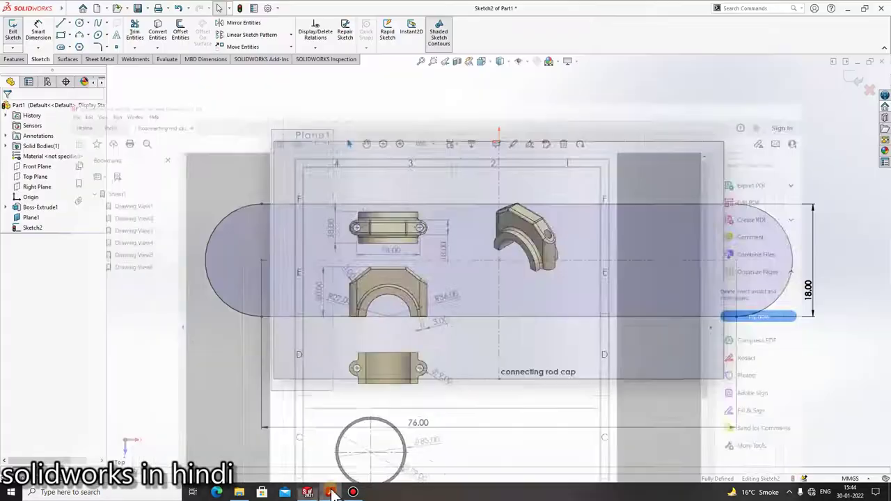
Step: Extrude the slot sketch Up To Surface, ending at the half-ring's bottom face (Boss-Extrude2)
{"action": "left_click", "coordinate": [15, 60]}
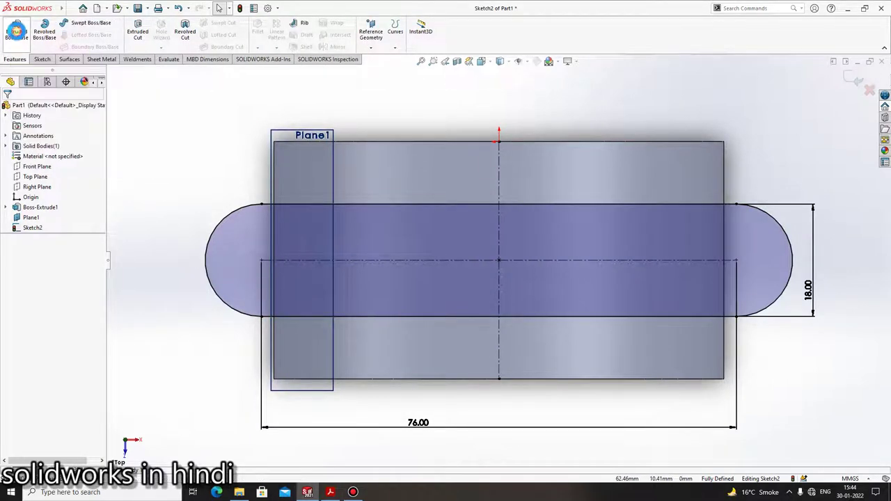
{"action": "left_click", "coordinate": [16, 31]}
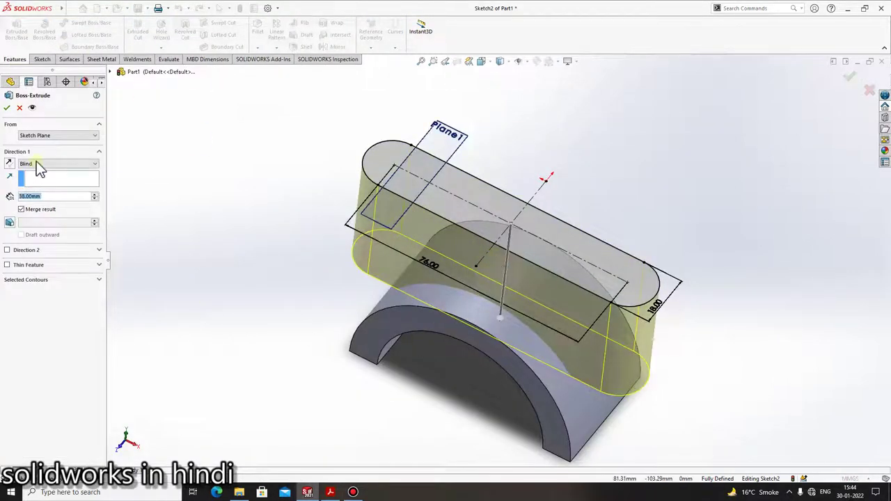
{"action": "left_click", "coordinate": [38, 164]}
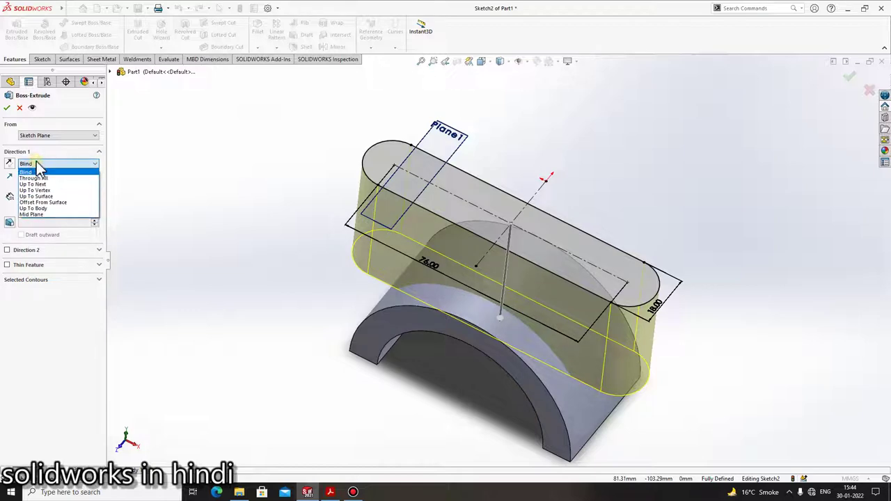
{"action": "left_click", "coordinate": [36, 198]}
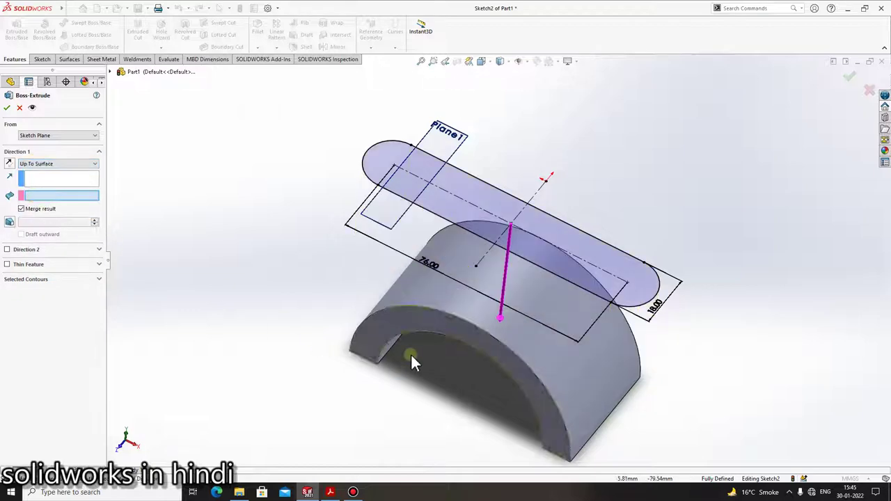
{"action": "mouse_move", "coordinate": [429, 300]}
{"action": "middle_mouse_down"}
{"action": "mouse_move", "coordinate": [536, 219]}
{"action": "mouse_move", "coordinate": [423, 313]}
{"action": "middle_mouse_up"}
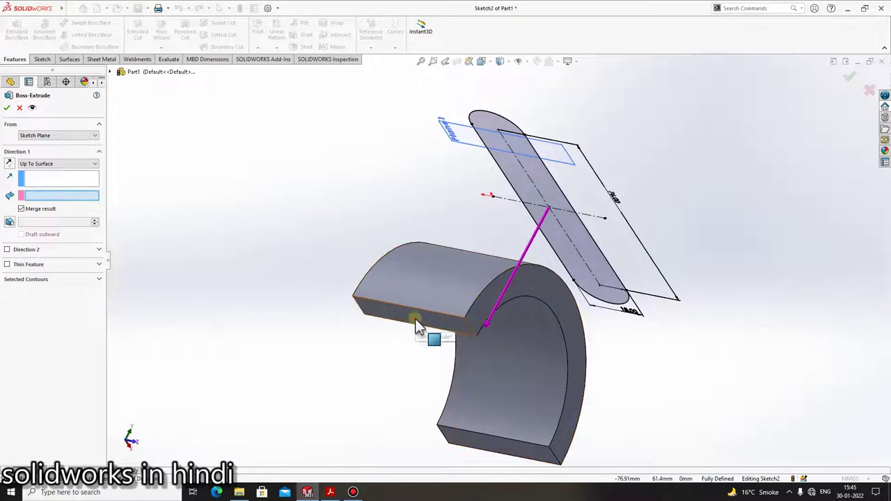
{"action": "left_click", "coordinate": [420, 320]}
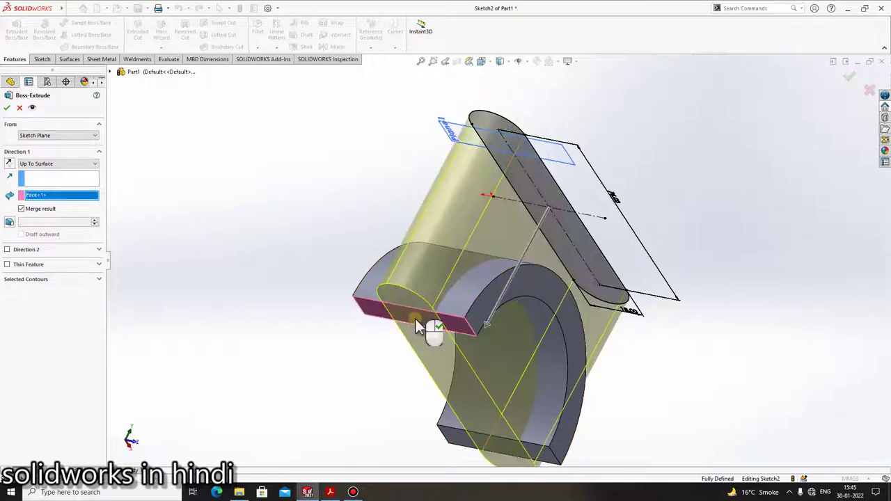
{"action": "left_click", "coordinate": [7, 109]}
{"action": "mouse_move", "coordinate": [223, 219]}
{"action": "middle_mouse_down"}
{"action": "mouse_move", "coordinate": [521, 288]}
{"action": "mouse_move", "coordinate": [456, 350]}
{"action": "mouse_move", "coordinate": [406, 300]}
{"action": "mouse_move", "coordinate": [483, 319]}
{"action": "middle_mouse_up"}
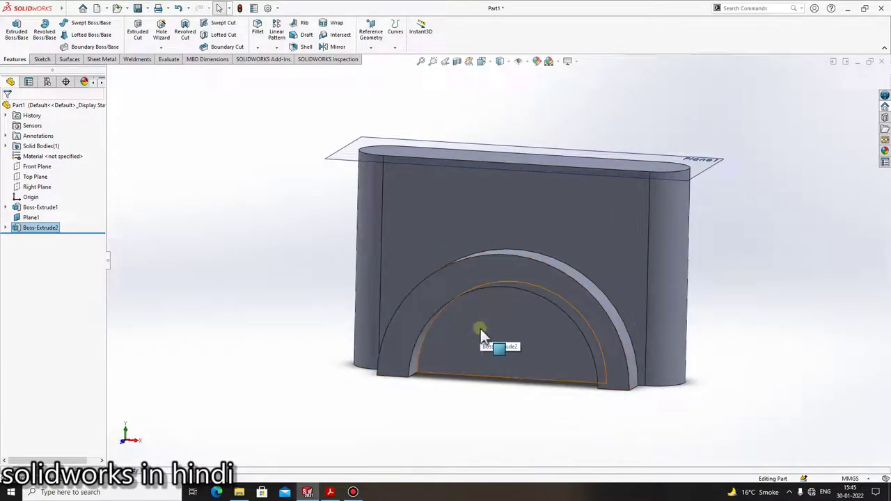
{"action": "left_click", "coordinate": [41, 60]}
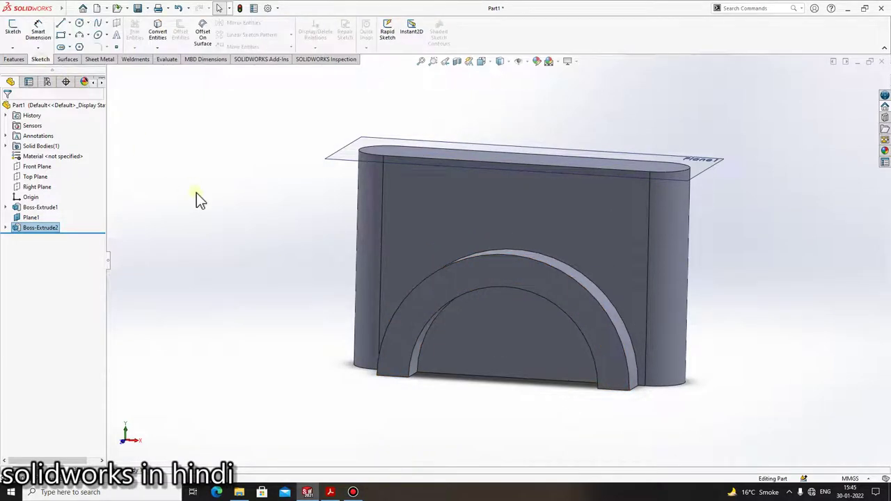
Step: Sketch a Ø54 circle centred on the bottom-edge midpoint of the block's front face
{"action": "left_click", "coordinate": [13, 35]}
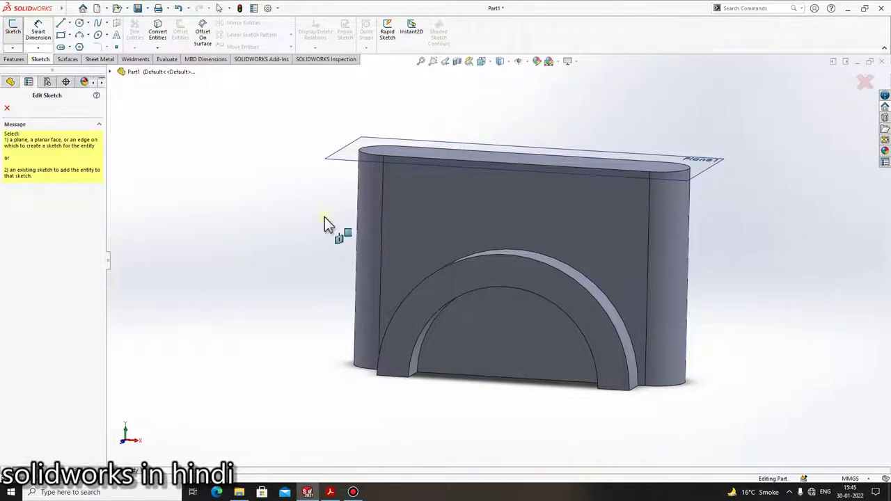
{"action": "left_click", "coordinate": [515, 343]}
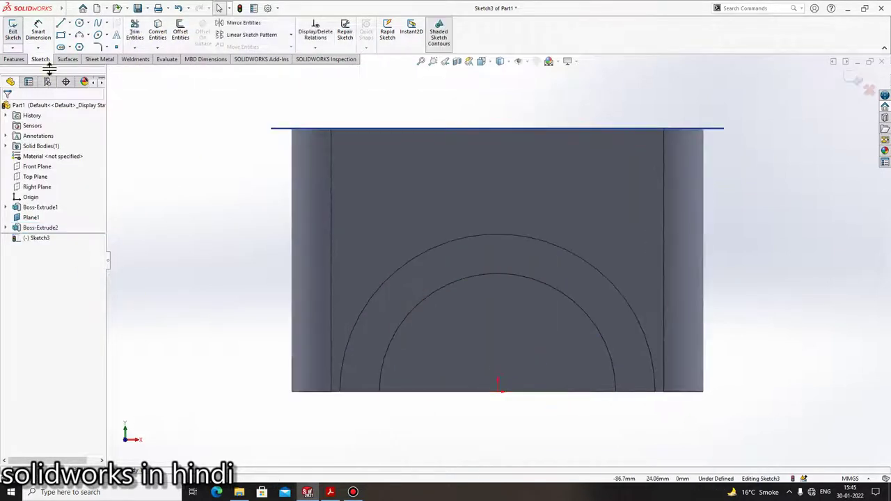
{"action": "left_click", "coordinate": [80, 25]}
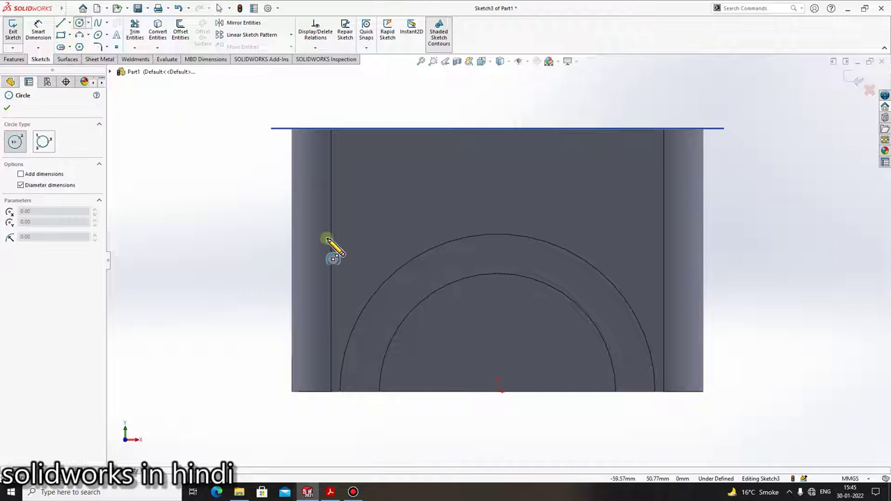
{"action": "left_click", "coordinate": [497, 391]}
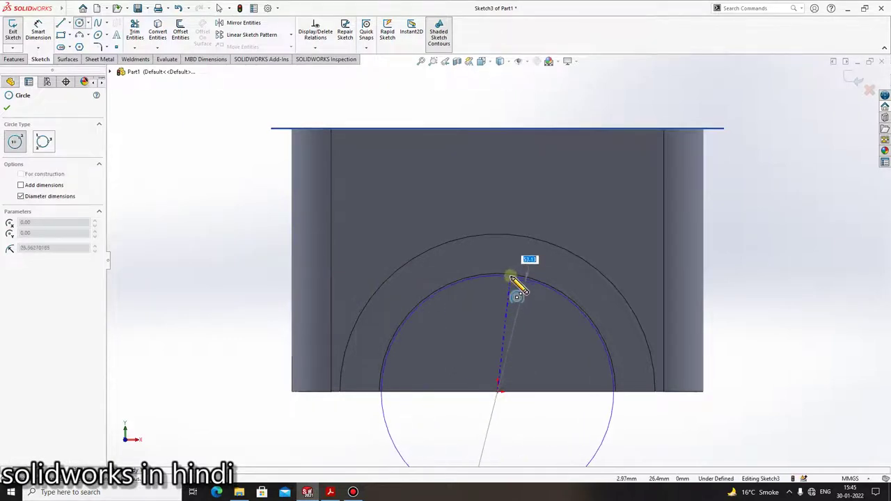
{"action": "left_click", "coordinate": [511, 276]}
{"action": "key", "text": "Escape"}
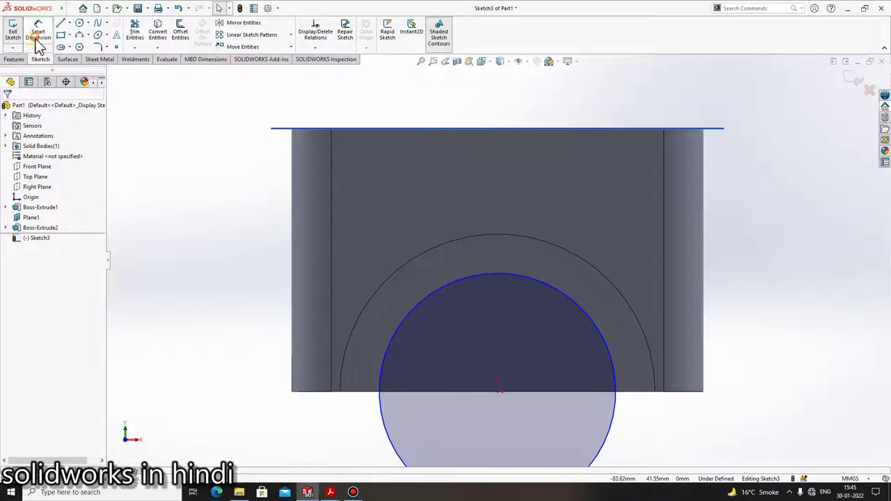
{"action": "left_click", "coordinate": [38, 41]}
{"action": "left_click", "coordinate": [493, 276]}
{"action": "left_click", "coordinate": [498, 311]}
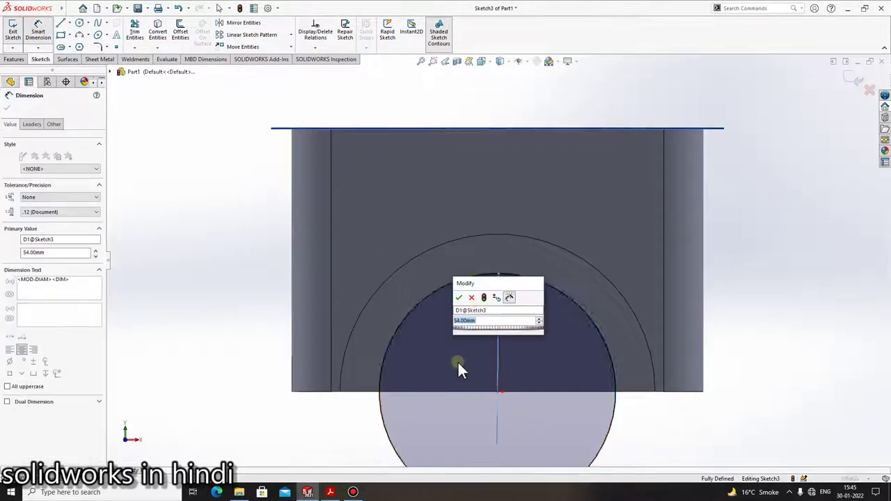
{"action": "left_click", "coordinate": [459, 297]}
{"action": "key", "text": "Escape"}
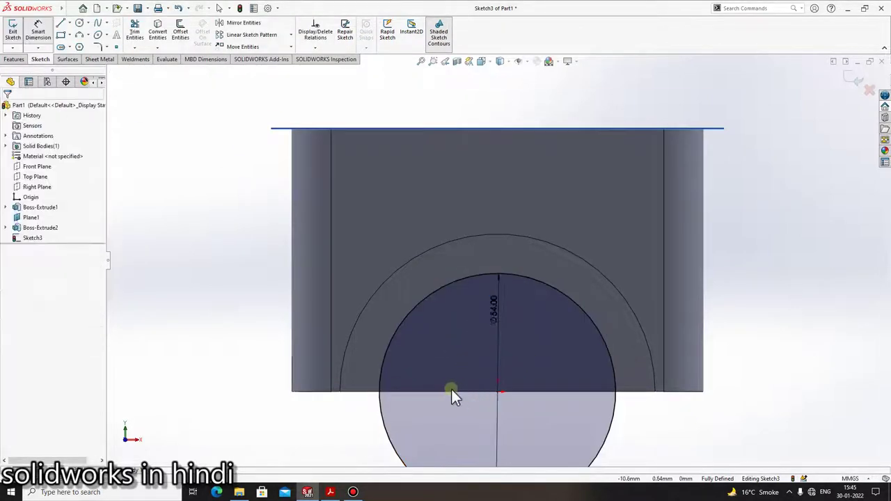
{"action": "key", "text": "Escape"}
Step: Cut the Ø54 circle through the block as Cut-Extrude1
{"action": "left_click", "coordinate": [15, 61]}
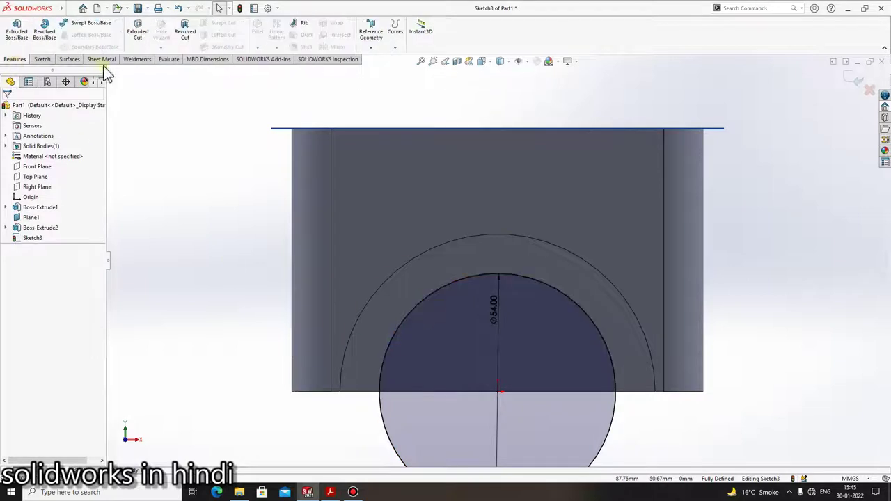
{"action": "left_click", "coordinate": [137, 36]}
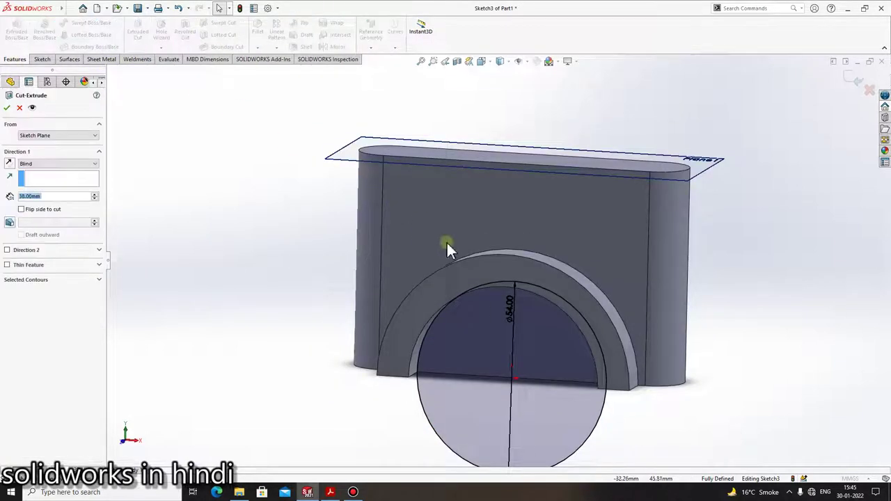
{"action": "left_click", "coordinate": [6, 107]}
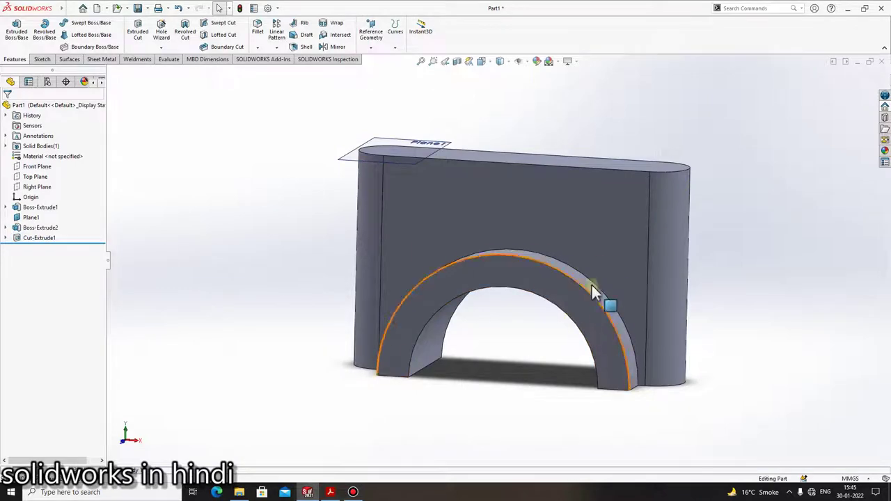
{"action": "scroll", "coordinate": [611, 267], "scroll_direction": "up", "scroll_amount": 3}
{"action": "middle_click_drag", "start_coordinate": [628, 205], "coordinate": [646, 274]}
{"action": "left_click", "coordinate": [330, 492]}
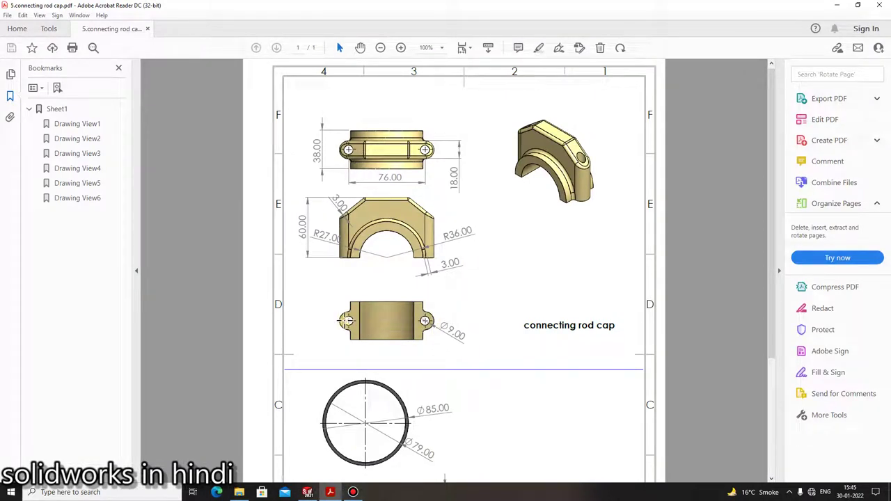
{"action": "left_click", "coordinate": [332, 493]}
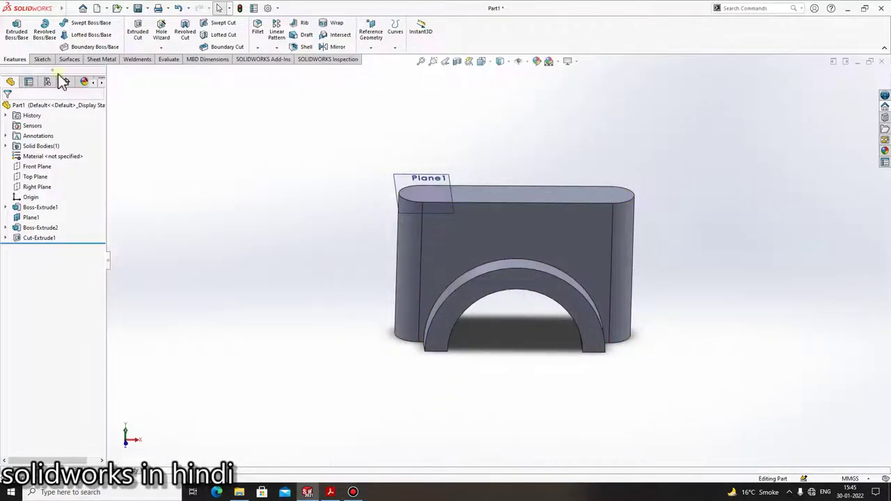
Step: Sketch two circles on Plane1 centred in the slot's left and right rounded ends
{"action": "left_click", "coordinate": [43, 59]}
{"action": "left_click", "coordinate": [12, 31]}
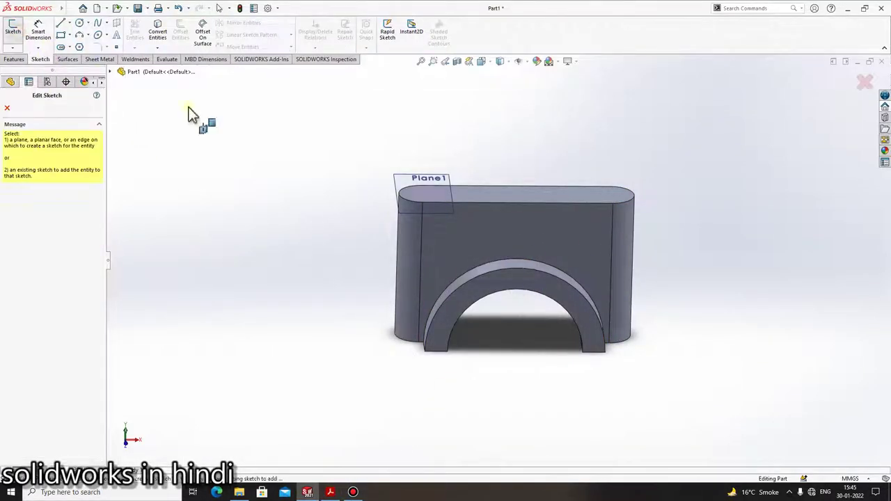
{"action": "left_click", "coordinate": [466, 191]}
{"action": "left_click", "coordinate": [79, 23]}
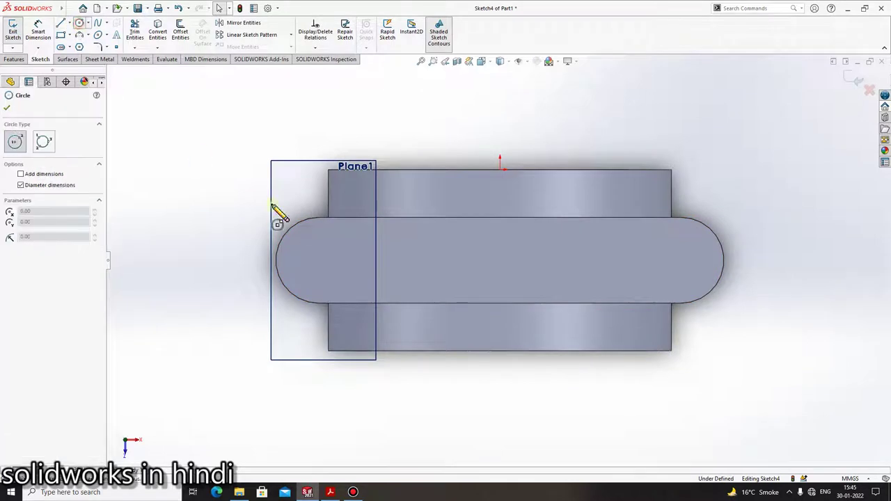
{"action": "left_click", "coordinate": [320, 260]}
{"action": "left_click", "coordinate": [326, 245]}
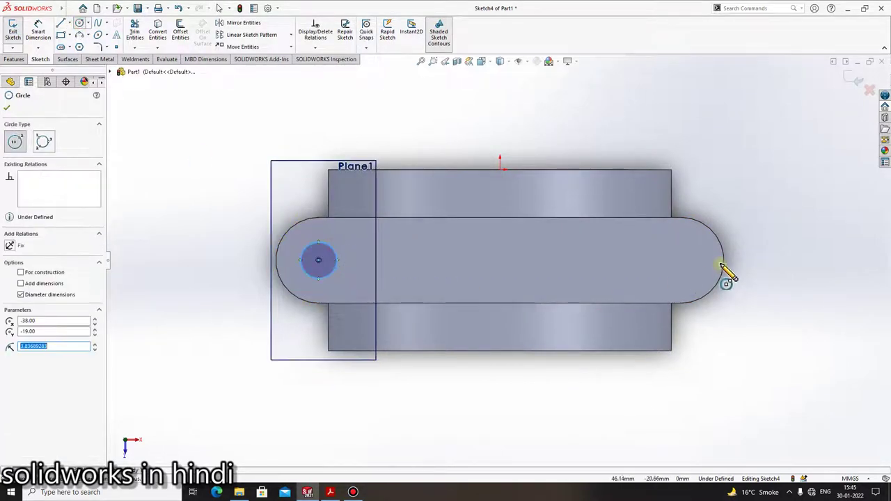
{"action": "left_click", "coordinate": [681, 261]}
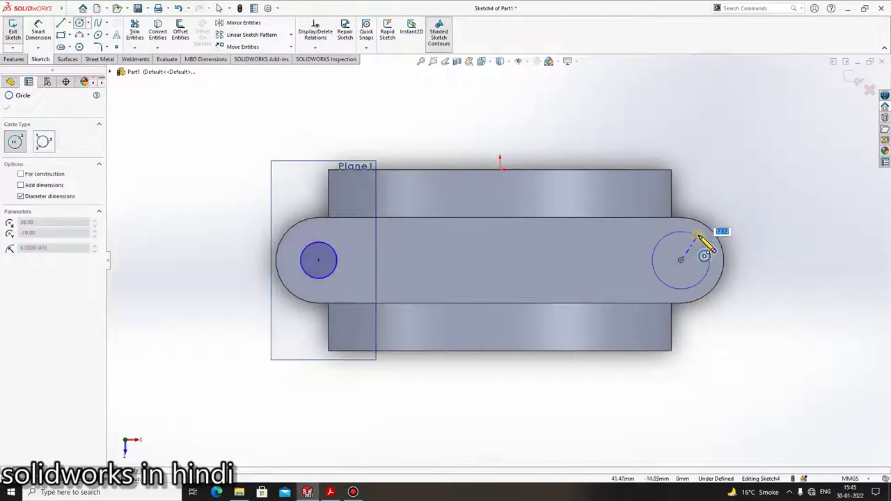
{"action": "left_click", "coordinate": [702, 238]}
Step: Dimension both circles to Ø9 mm, fully defining the sketch
{"action": "left_click", "coordinate": [39, 31]}
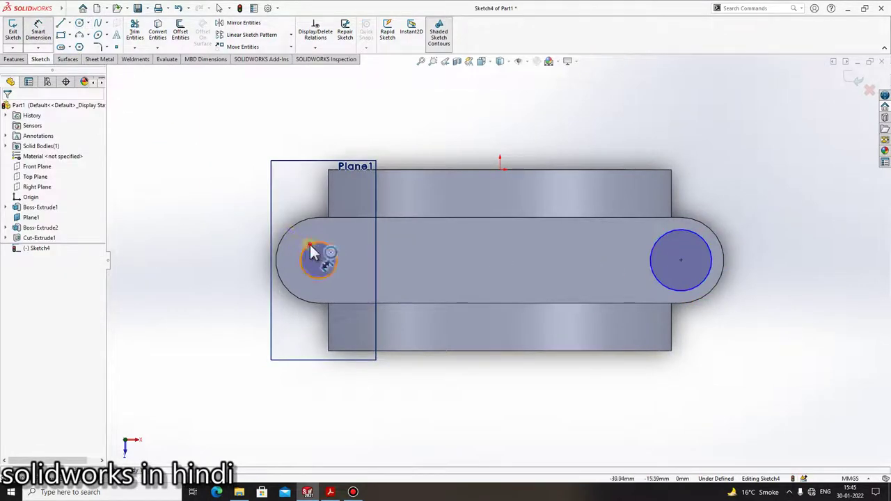
{"action": "left_click", "coordinate": [306, 251]}
{"action": "left_click", "coordinate": [275, 231]}
{"action": "type", "text": "9"}
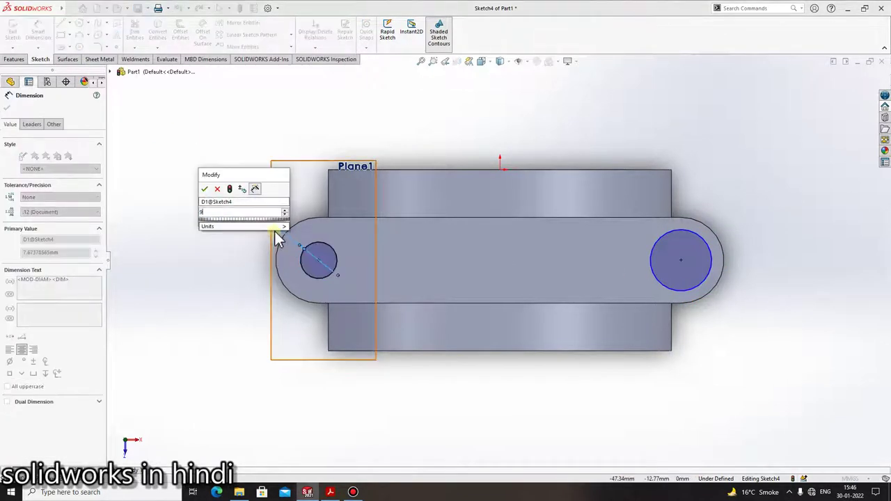
{"action": "key", "text": "Return"}
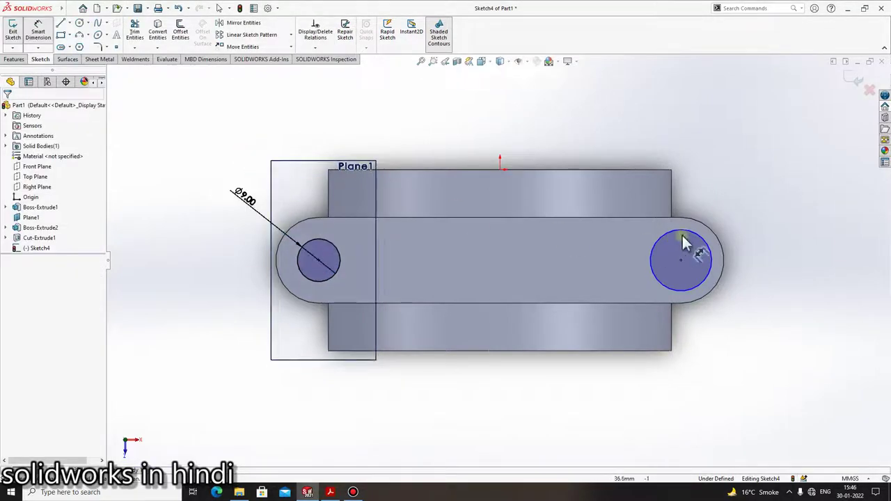
{"action": "left_click", "coordinate": [688, 238]}
{"action": "left_click", "coordinate": [743, 211]}
{"action": "type", "text": "9"}
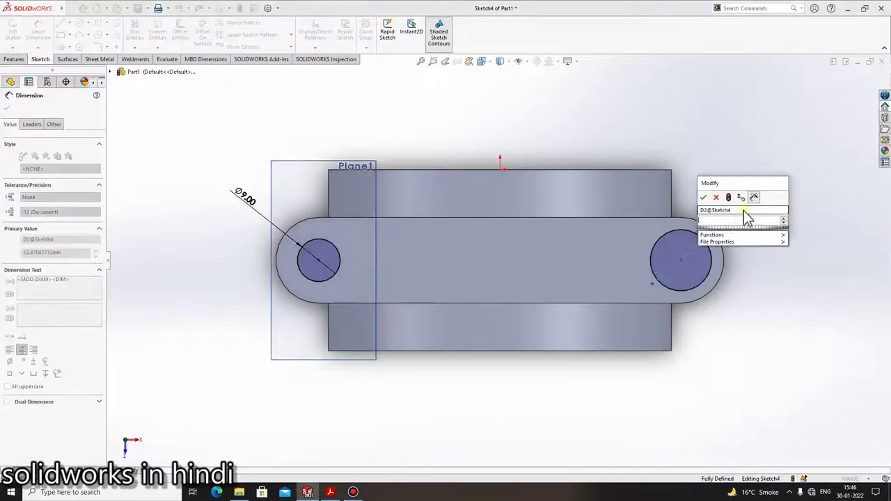
{"action": "key", "text": "Return"}
{"action": "key", "text": "Escape"}
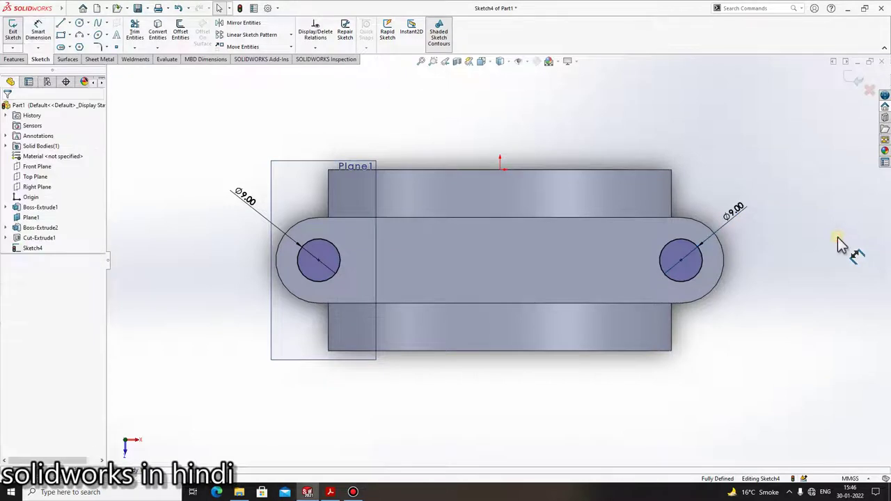
{"action": "left_click", "coordinate": [13, 59]}
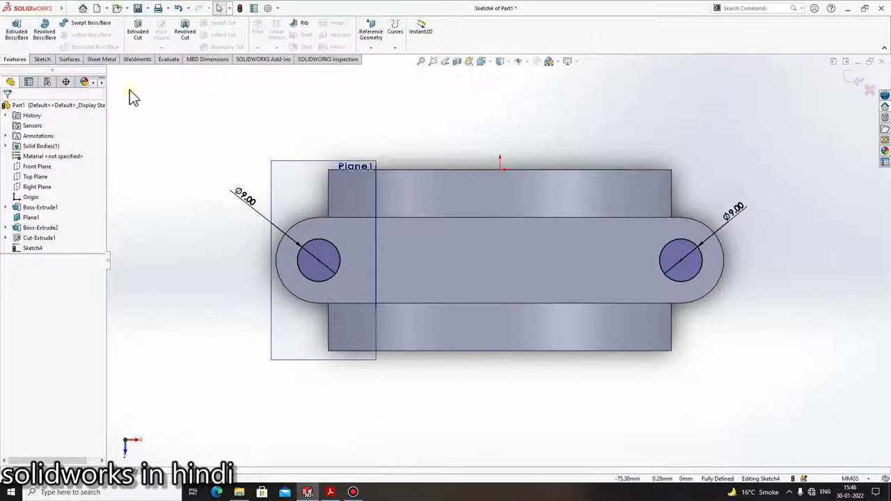
Step: Cut the two Ø9 holes Up To Next as Cut-Extrude2 and orbit to inspect them
{"action": "left_click", "coordinate": [138, 31]}
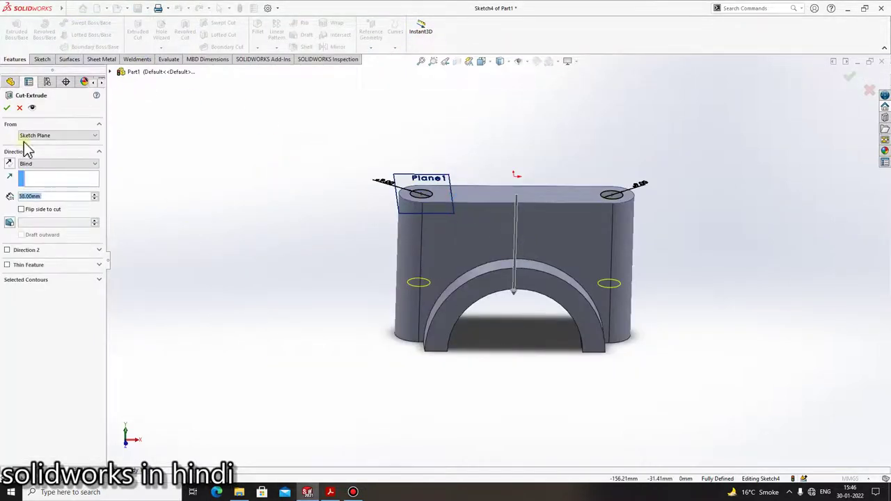
{"action": "left_click", "coordinate": [45, 163]}
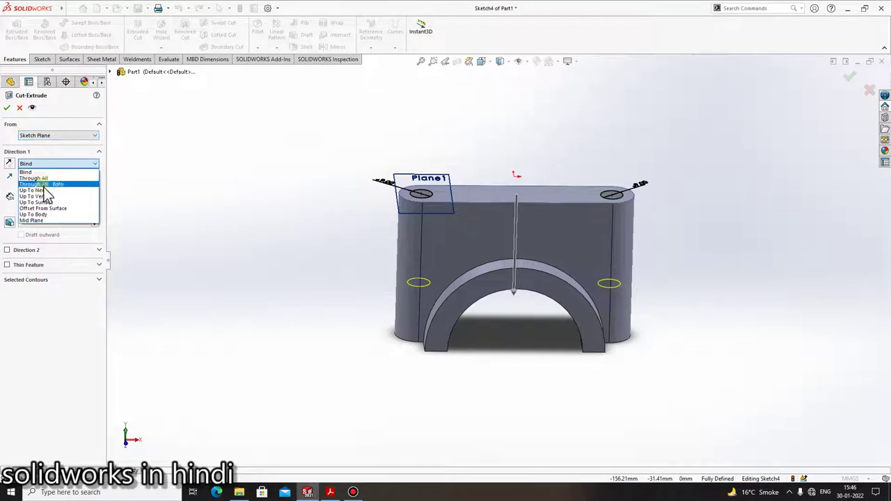
{"action": "left_click", "coordinate": [44, 179]}
{"action": "left_click", "coordinate": [7, 109]}
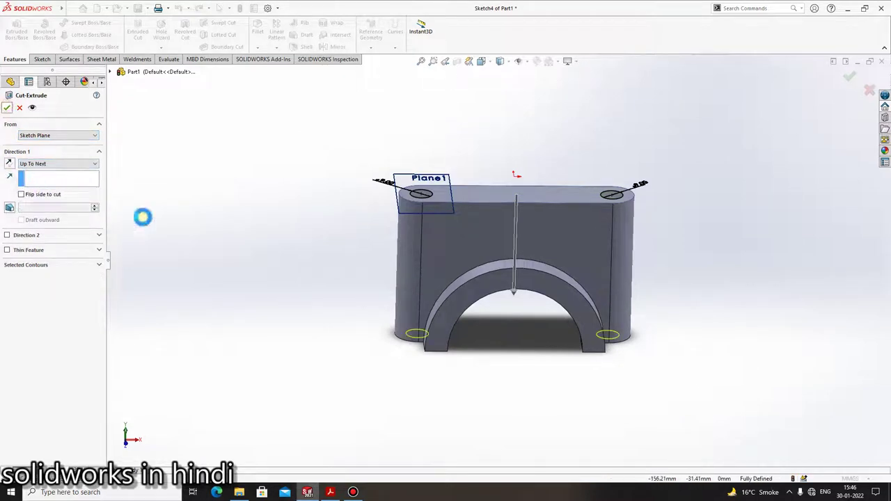
{"action": "mouse_move", "coordinate": [444, 263]}
{"action": "middle_mouse_down"}
{"action": "mouse_move", "coordinate": [542, 219]}
{"action": "mouse_move", "coordinate": [619, 149]}
{"action": "mouse_move", "coordinate": [526, 278]}
{"action": "mouse_move", "coordinate": [464, 340]}
{"action": "mouse_move", "coordinate": [509, 294]}
{"action": "mouse_move", "coordinate": [547, 225]}
{"action": "mouse_move", "coordinate": [376, 418]}
{"action": "middle_mouse_up"}
{"action": "left_click", "coordinate": [331, 493]}
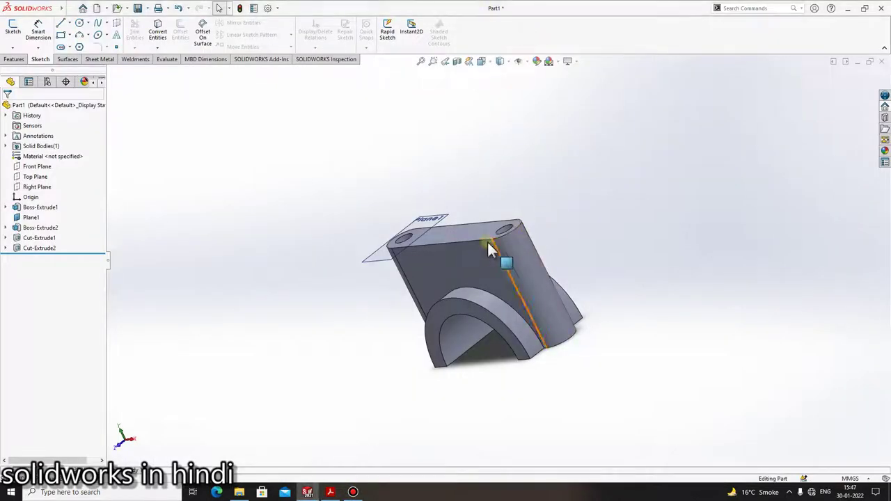
{"action": "middle_click_drag", "start_coordinate": [553, 210], "coordinate": [324, 370]}
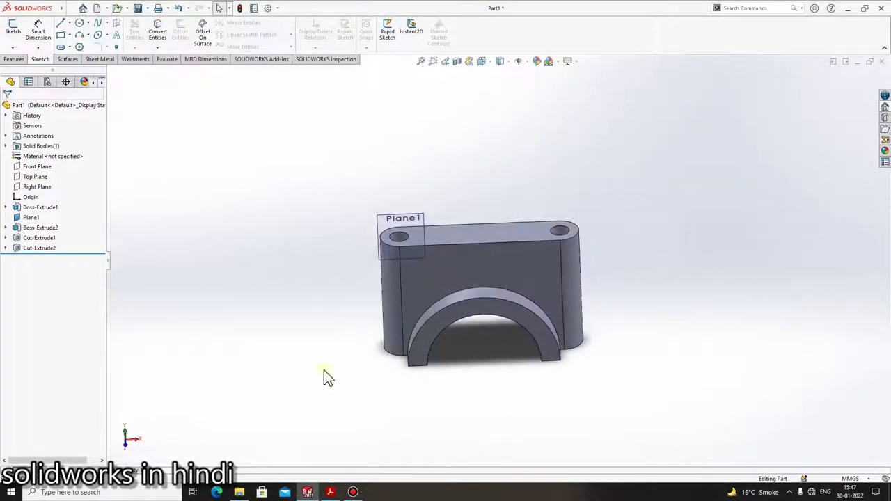
Step: Minimise Bandicam, view the cap drawing, and return to the part with Alt+Tab
{"action": "left_click", "coordinate": [348, 491]}
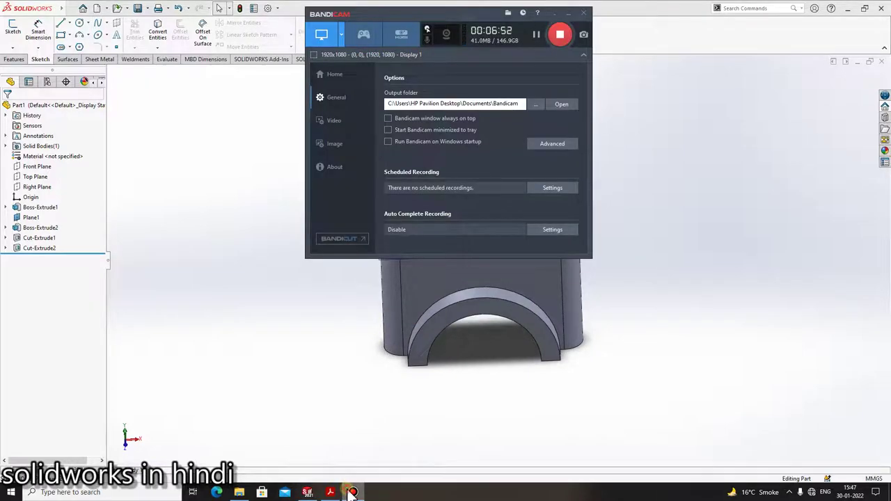
{"action": "left_click", "coordinate": [348, 491]}
{"action": "left_click", "coordinate": [330, 492]}
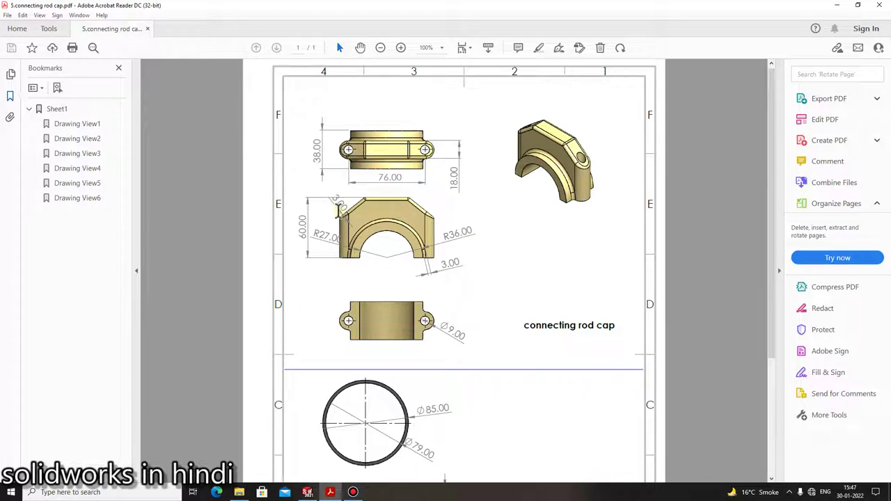
{"action": "key", "text": "alt+Tab"}
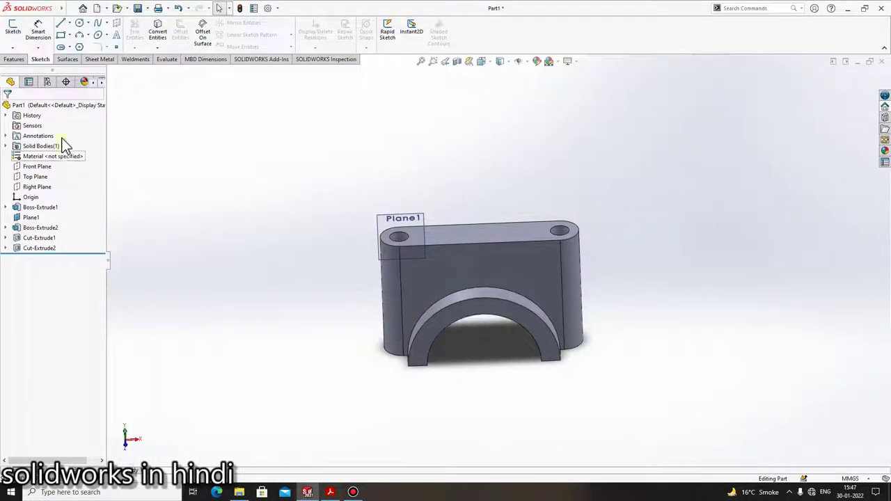
Step: Sketch a triangle at the top-left corner of the cap's front face
{"action": "left_click", "coordinate": [12, 28]}
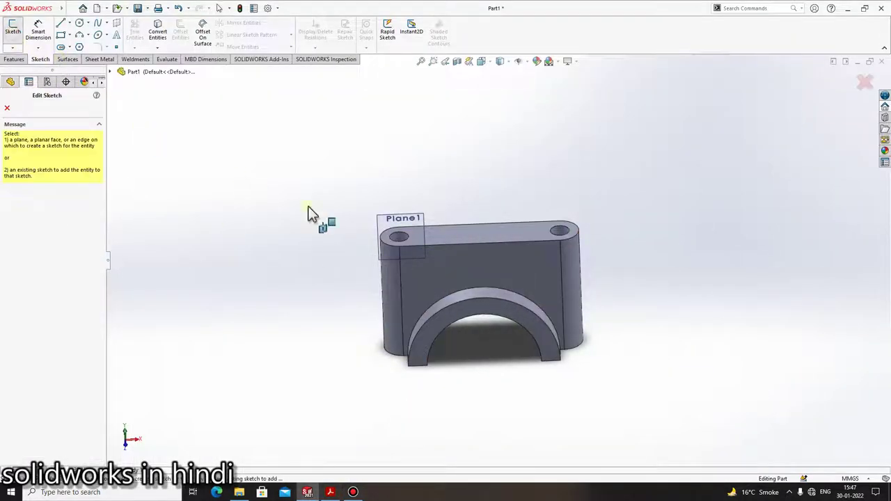
{"action": "left_click", "coordinate": [456, 259]}
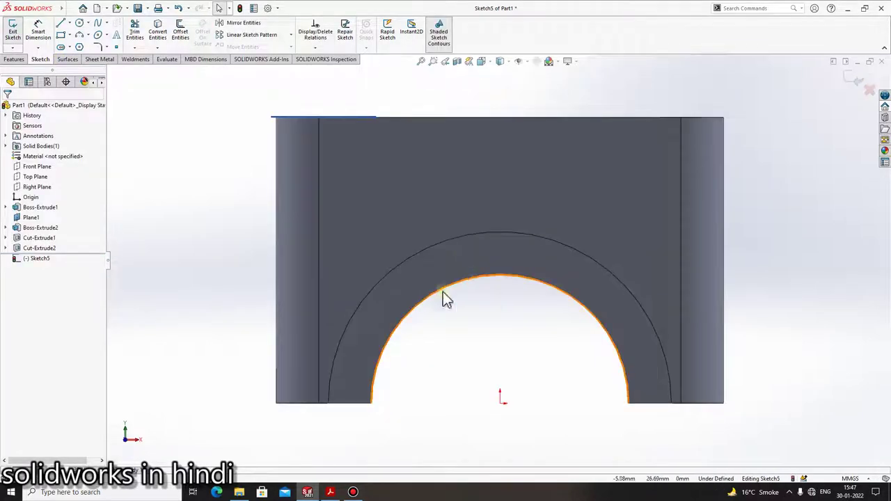
{"action": "left_click", "coordinate": [62, 25]}
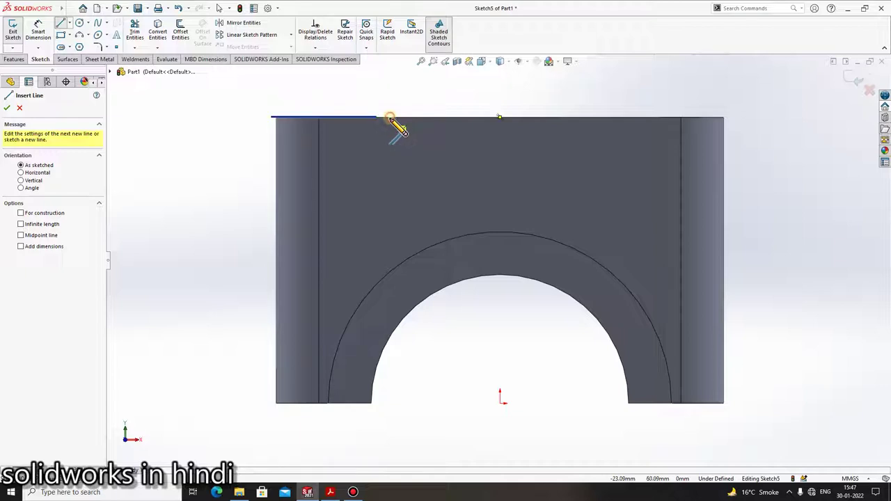
{"action": "left_click", "coordinate": [389, 117]}
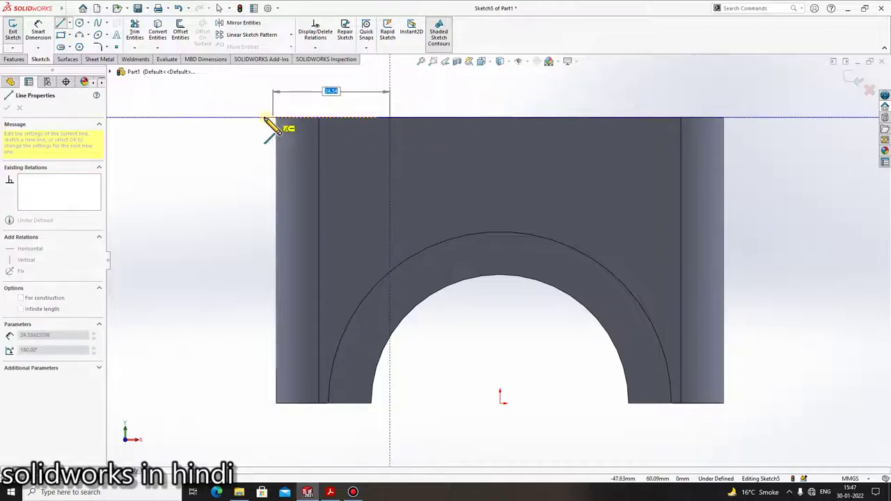
{"action": "left_click", "coordinate": [260, 117]}
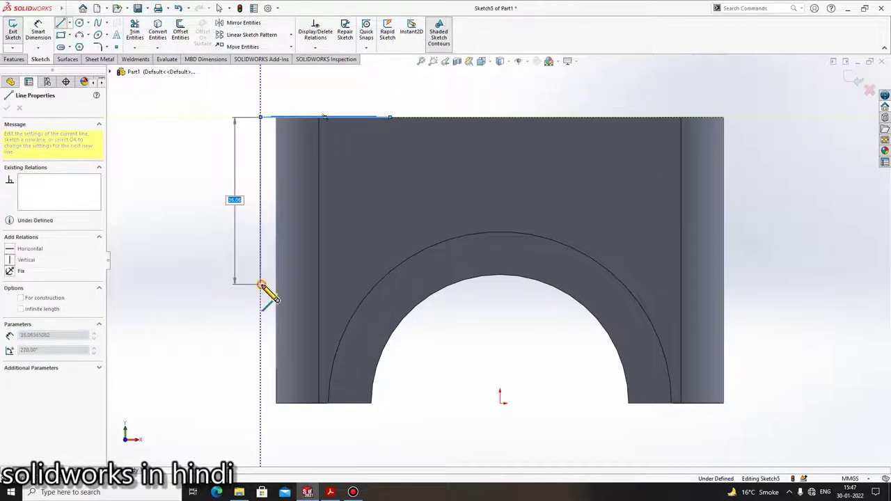
{"action": "left_click", "coordinate": [259, 283]}
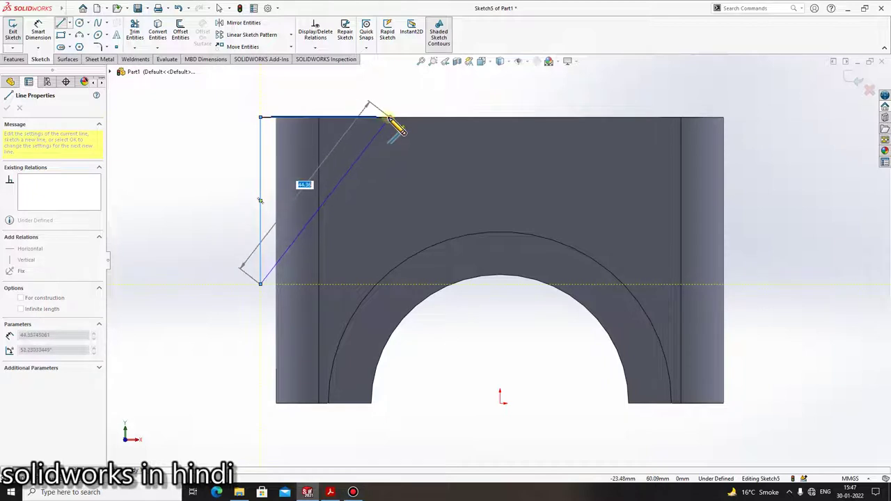
{"action": "left_click", "coordinate": [388, 118]}
{"action": "scroll", "coordinate": [414, 178], "scroll_direction": "down", "scroll_amount": 2}
{"action": "key", "text": "Escape"}
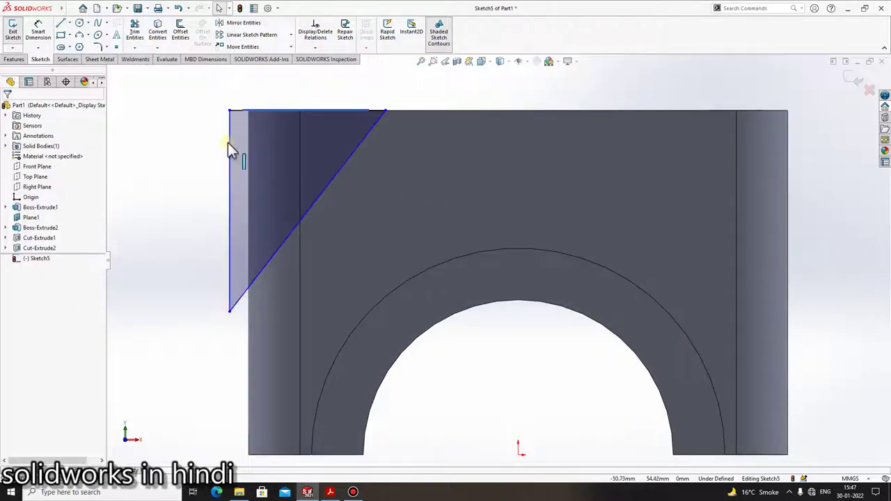
Step: Make the triangle's left line collinear with the part's left outer edge
{"action": "left_click", "coordinate": [231, 149]}
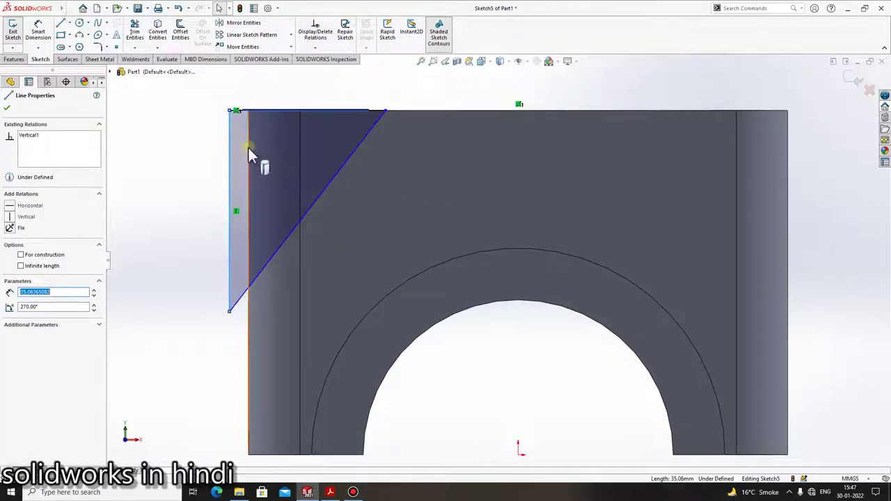
{"action": "left_click", "coordinate": [248, 148], "text": "ctrl"}
{"action": "left_click", "coordinate": [20, 257]}
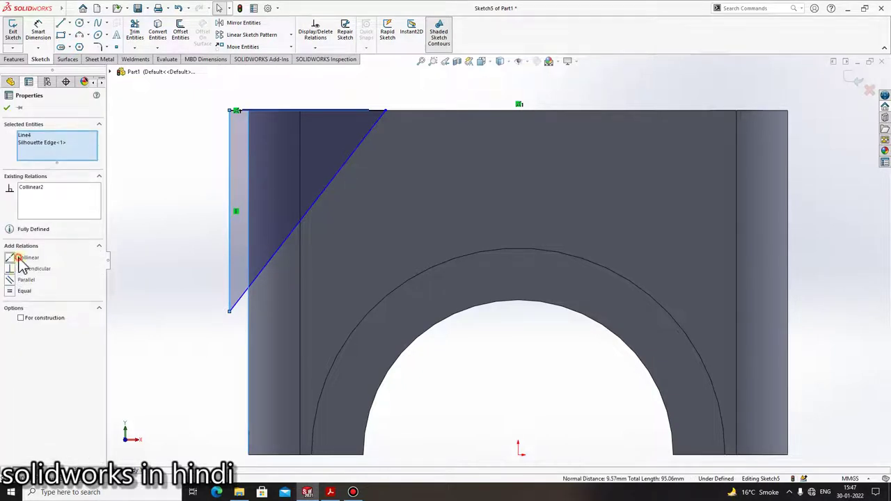
{"action": "key", "text": "Escape"}
Step: Dimension the triangle 25 mm along the top and 20 mm down the side
{"action": "left_click", "coordinate": [36, 32]}
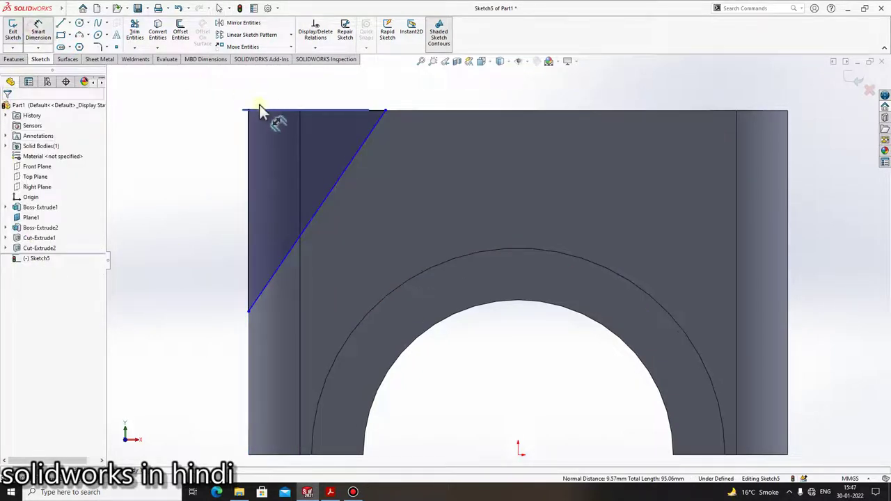
{"action": "left_click", "coordinate": [291, 110]}
{"action": "left_click", "coordinate": [285, 98]}
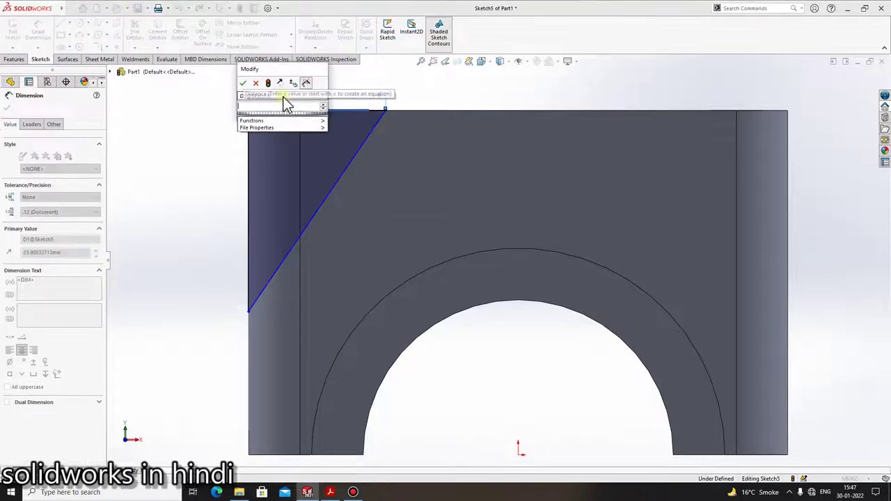
{"action": "type", "text": "25"}
{"action": "key", "text": "Return"}
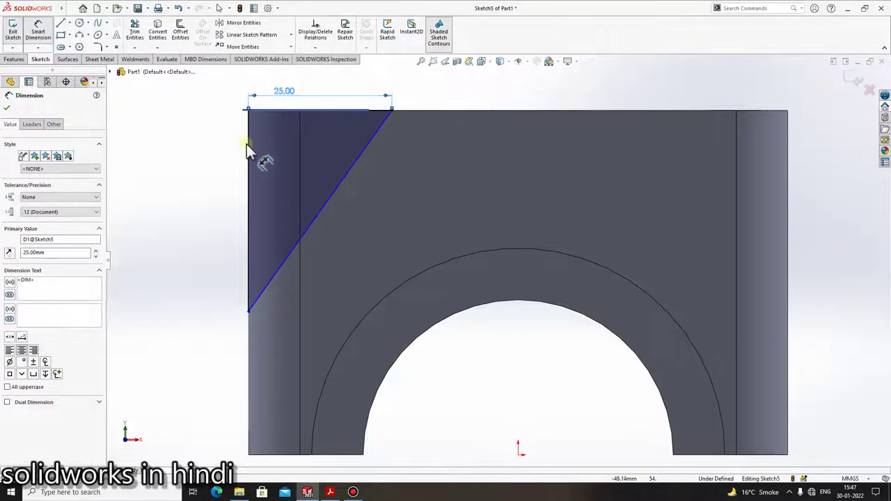
{"action": "left_click", "coordinate": [251, 149]}
{"action": "left_click", "coordinate": [223, 175]}
{"action": "type", "text": "20"}
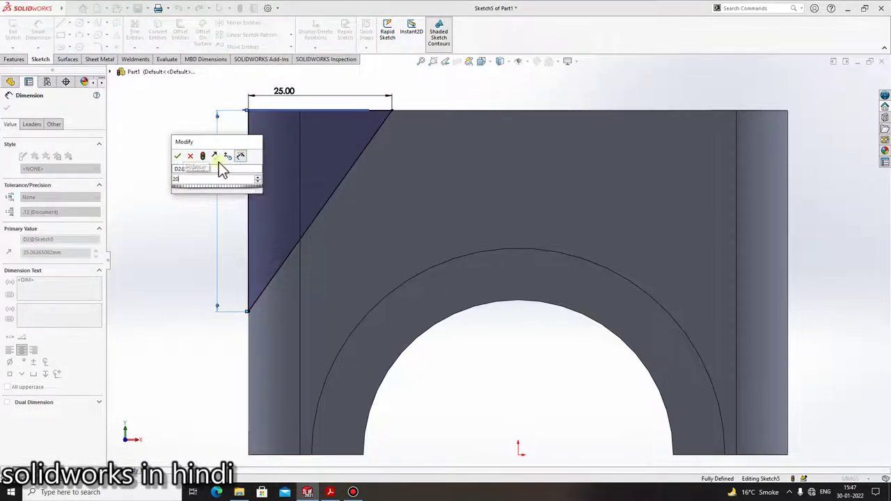
{"action": "key", "text": "Return"}
{"action": "left_click", "coordinate": [8, 106]}
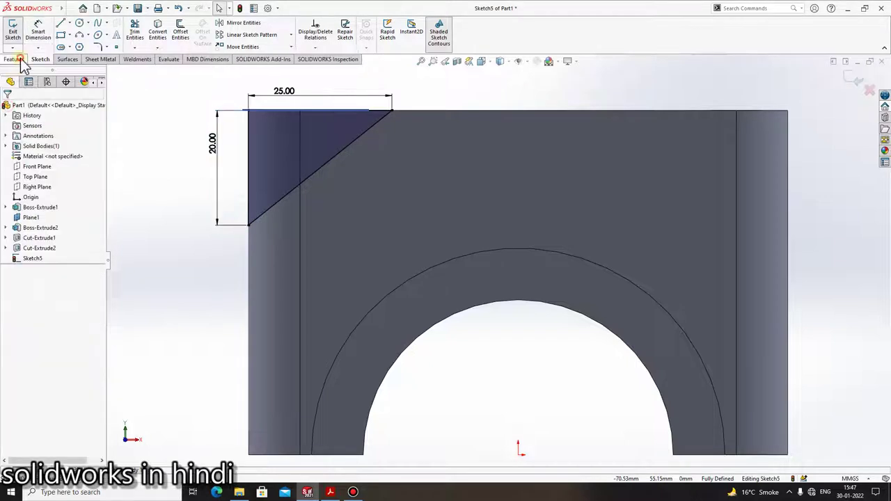
{"action": "left_click", "coordinate": [14, 59]}
Step: Accept the triangular corner cut and hide Plane1
{"action": "left_click", "coordinate": [138, 31]}
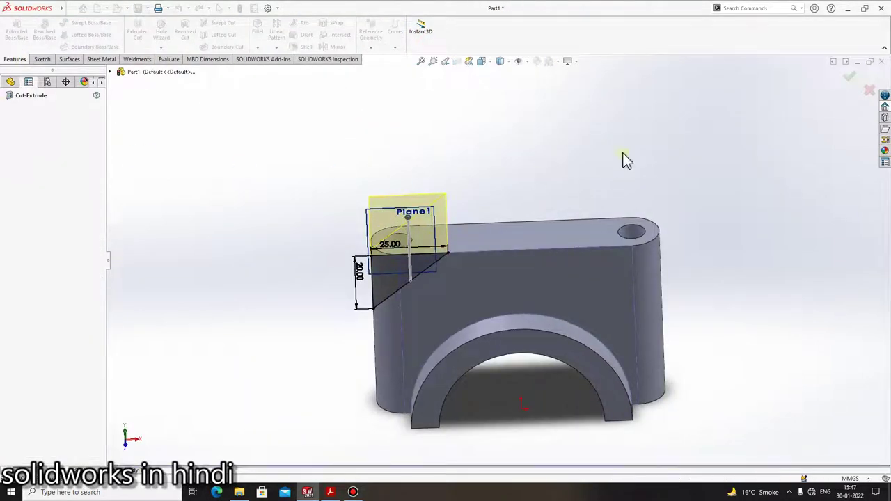
{"action": "key", "text": "Return"}
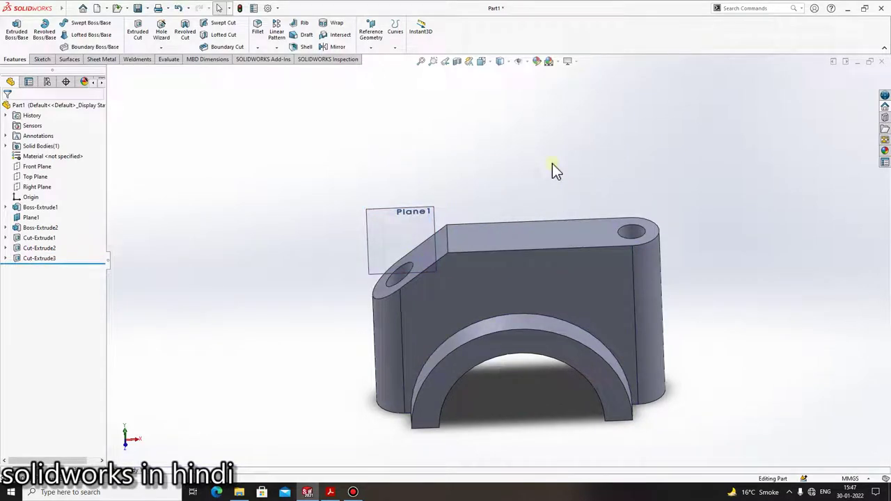
{"action": "left_click", "coordinate": [424, 206]}
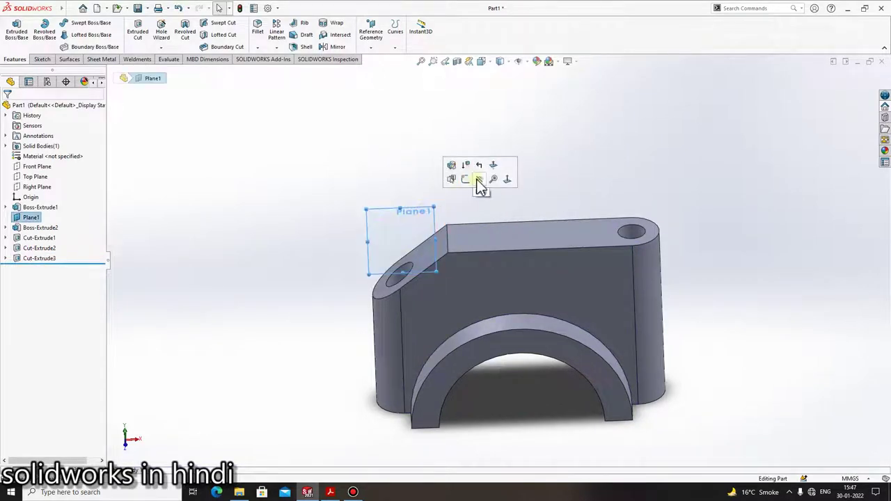
{"action": "left_click", "coordinate": [479, 181]}
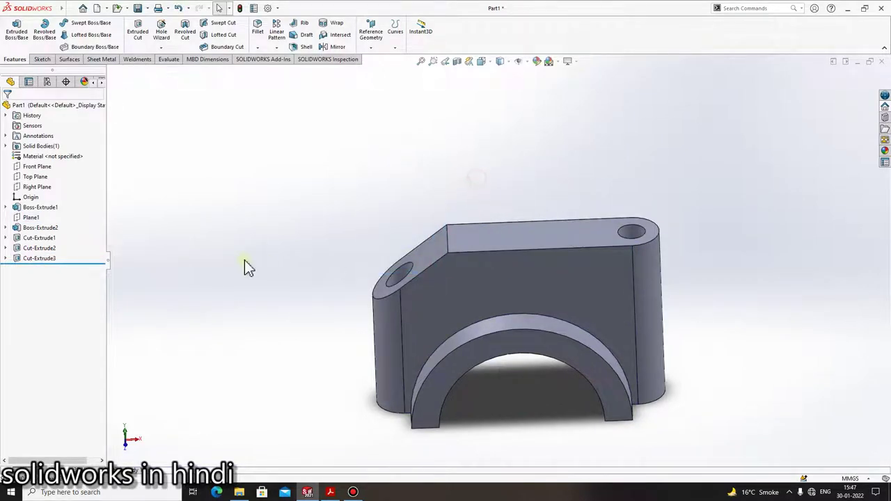
Step: Mirror Cut-Extrude3 across the Right Plane onto the opposite corner
{"action": "left_click", "coordinate": [34, 187]}
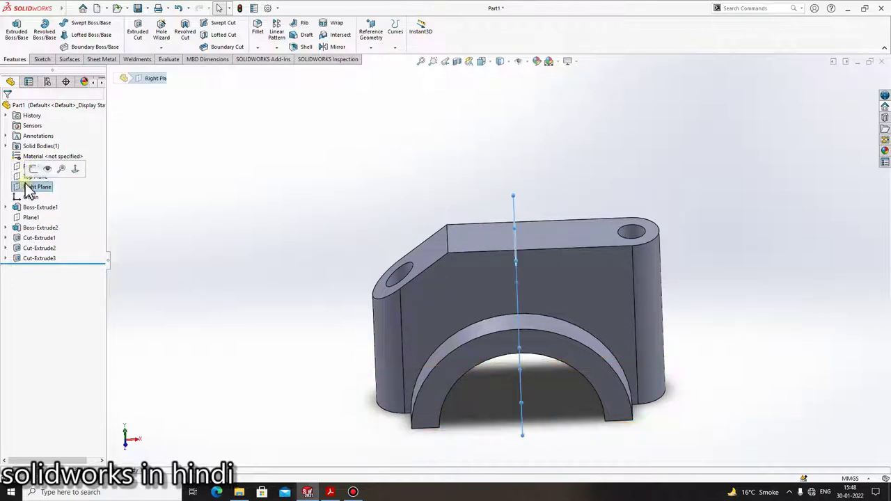
{"action": "left_click", "coordinate": [276, 48]}
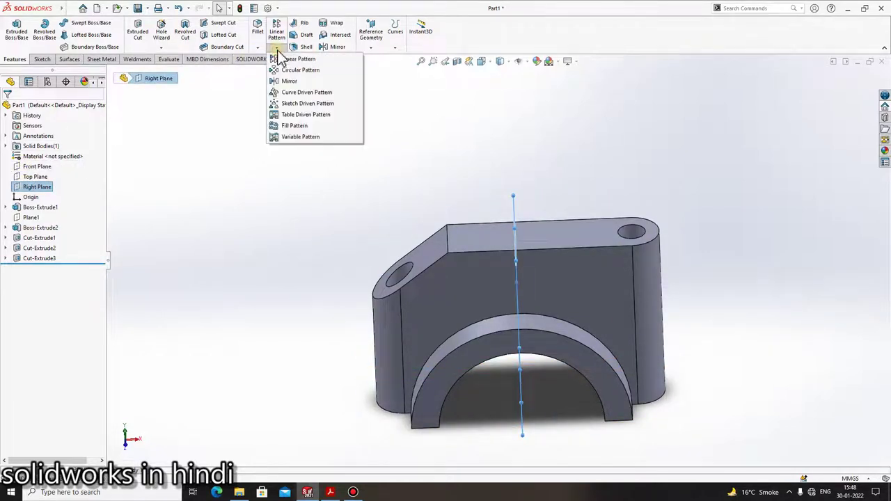
{"action": "left_click", "coordinate": [286, 81]}
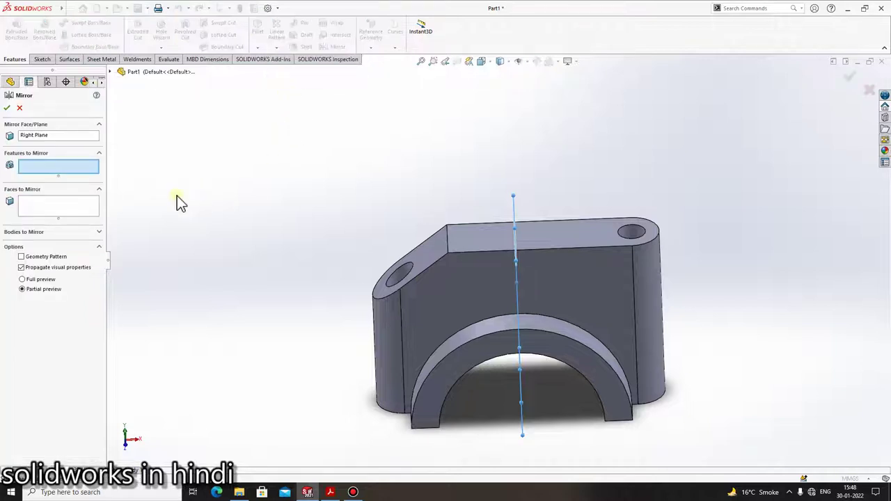
{"action": "left_click", "coordinate": [111, 72]}
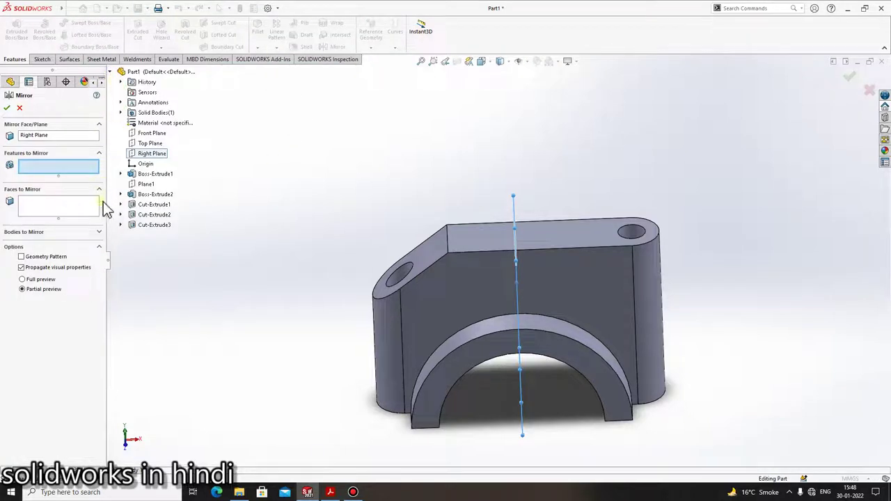
{"action": "left_click", "coordinate": [129, 226]}
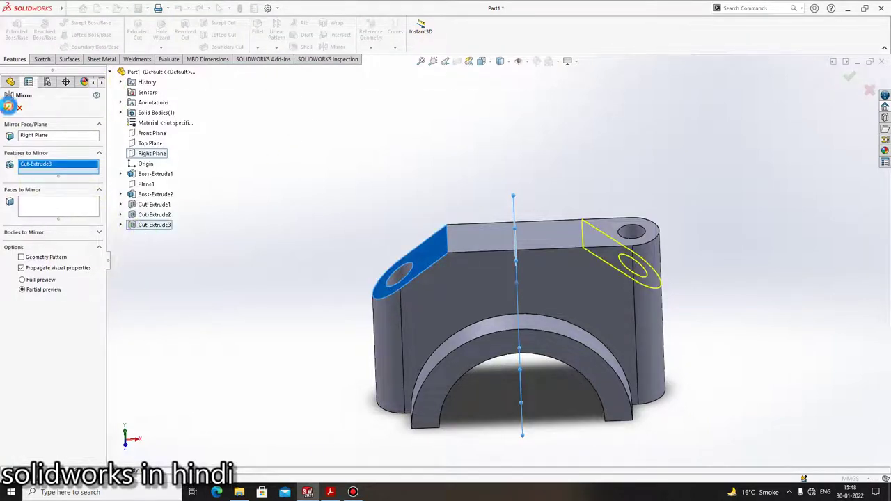
{"action": "left_click", "coordinate": [7, 107]}
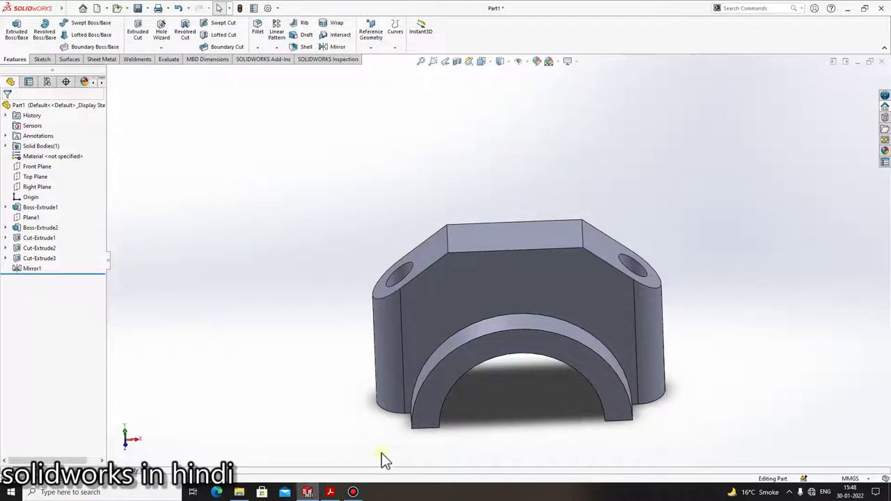
{"action": "left_click", "coordinate": [330, 492]}
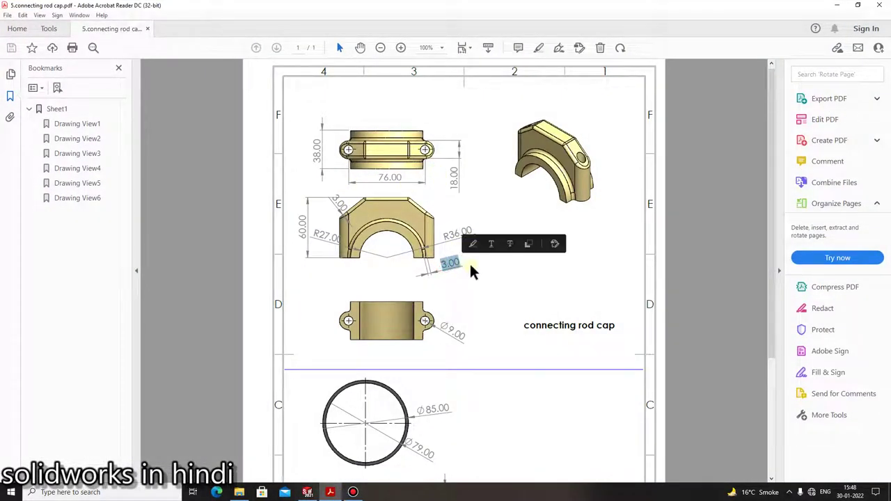
{"action": "left_click", "coordinate": [470, 277]}
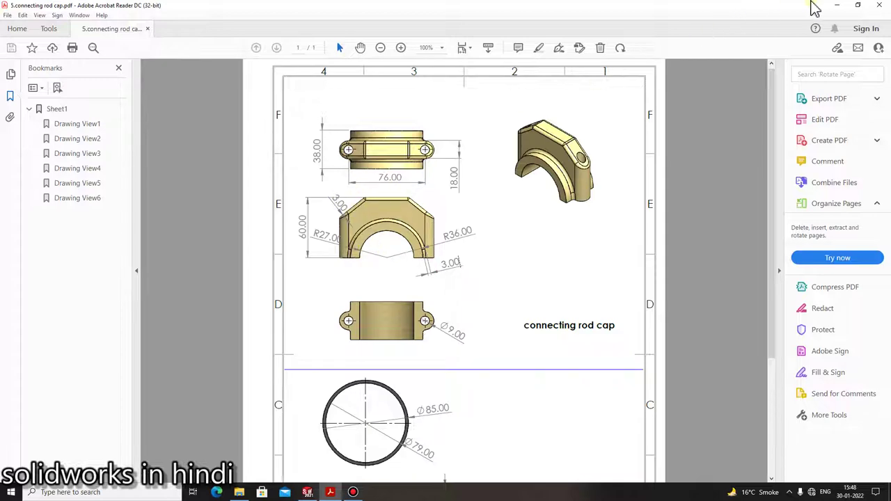
{"action": "left_click", "coordinate": [835, 6]}
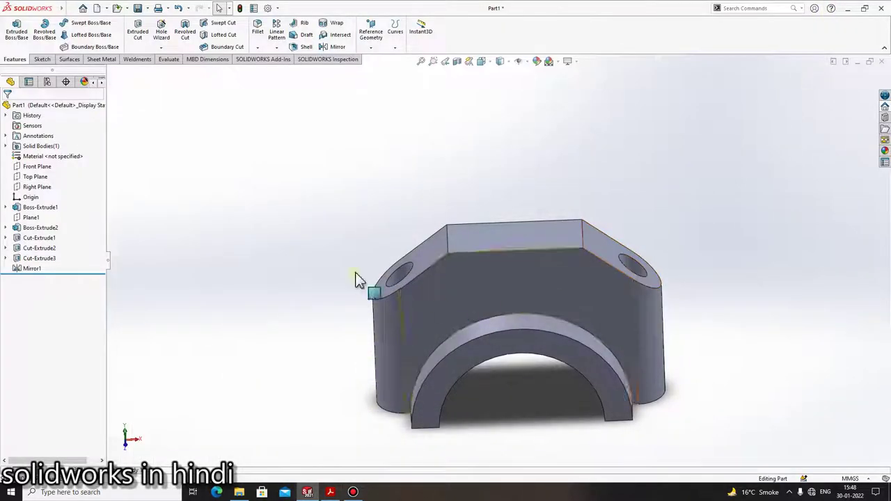
Step: Round the cap's top, slanted lug and front and inner arch edges with a 3 mm fillet
{"action": "left_click", "coordinate": [262, 34]}
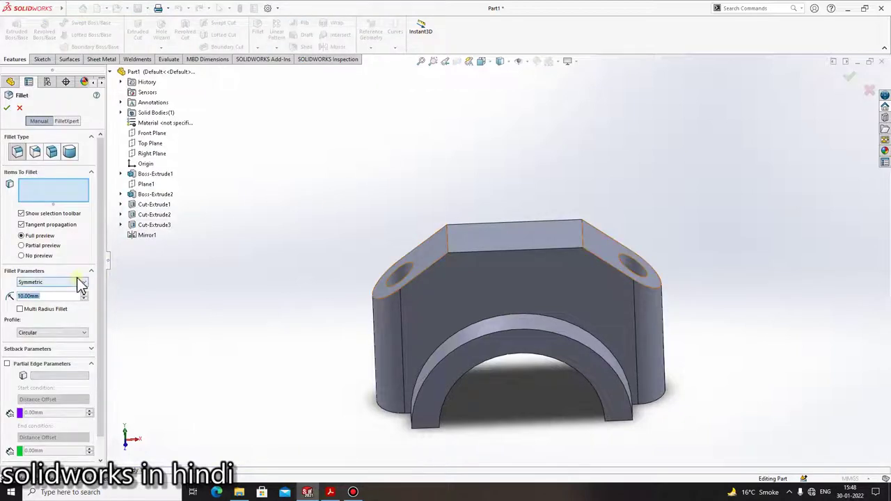
{"action": "left_click", "coordinate": [80, 285]}
{"action": "type", "text": "3"}
{"action": "left_click", "coordinate": [42, 306]}
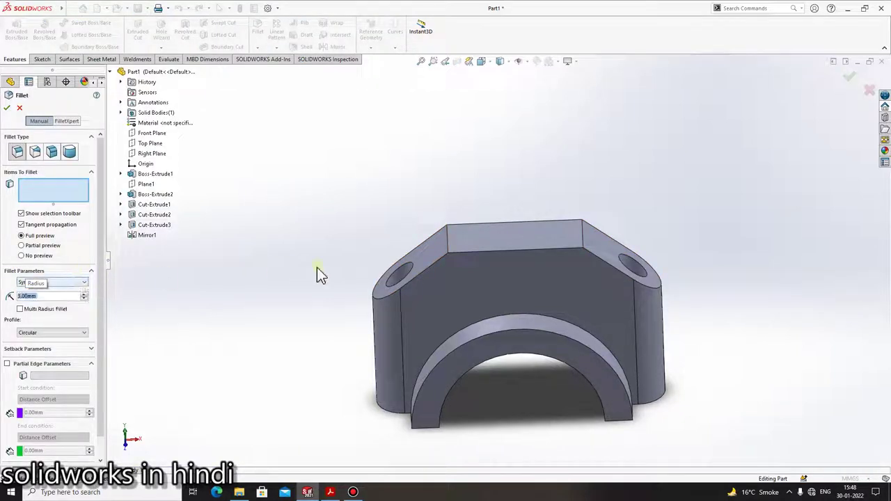
{"action": "left_click", "coordinate": [427, 270]}
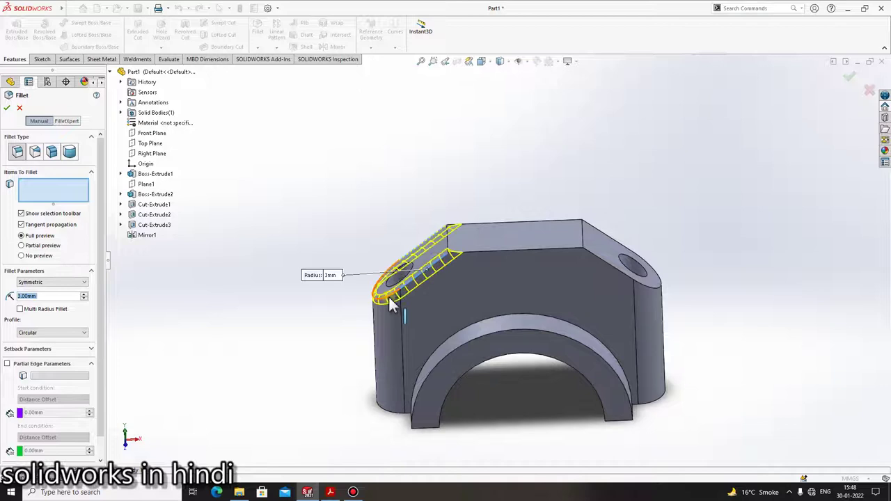
{"action": "left_click", "coordinate": [485, 251]}
{"action": "left_click", "coordinate": [603, 262]}
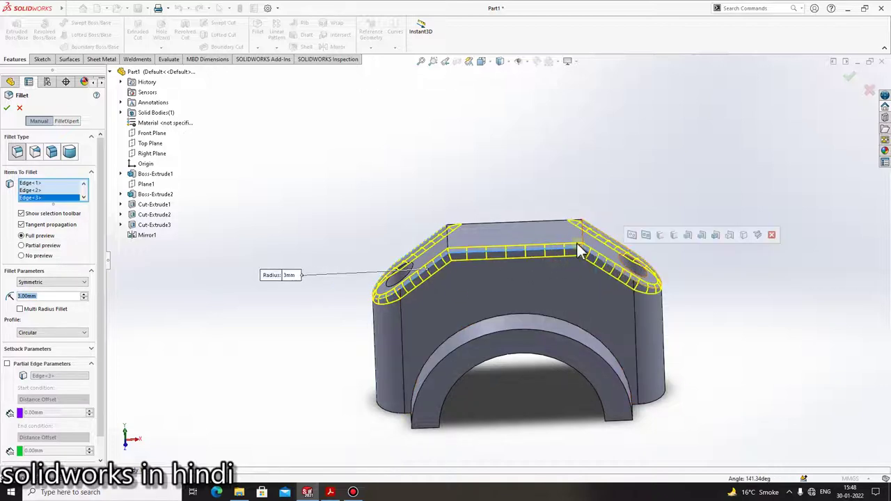
{"action": "left_click", "coordinate": [550, 224]}
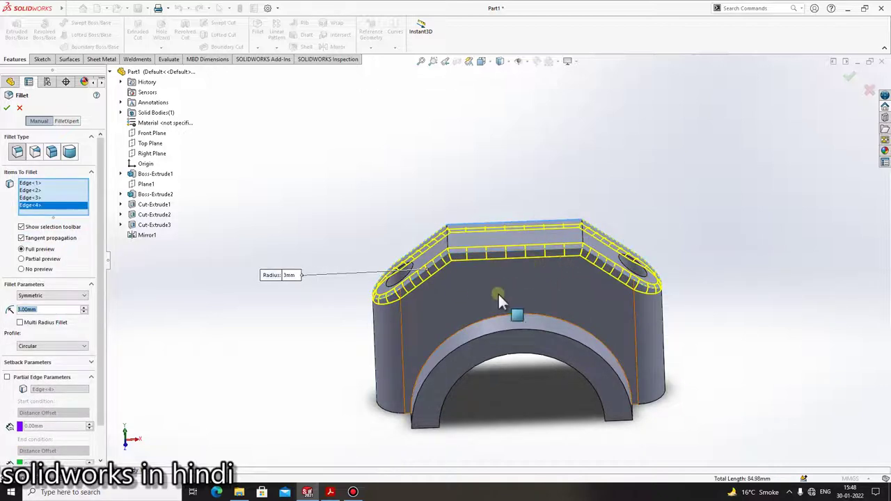
{"action": "left_click", "coordinate": [495, 316]}
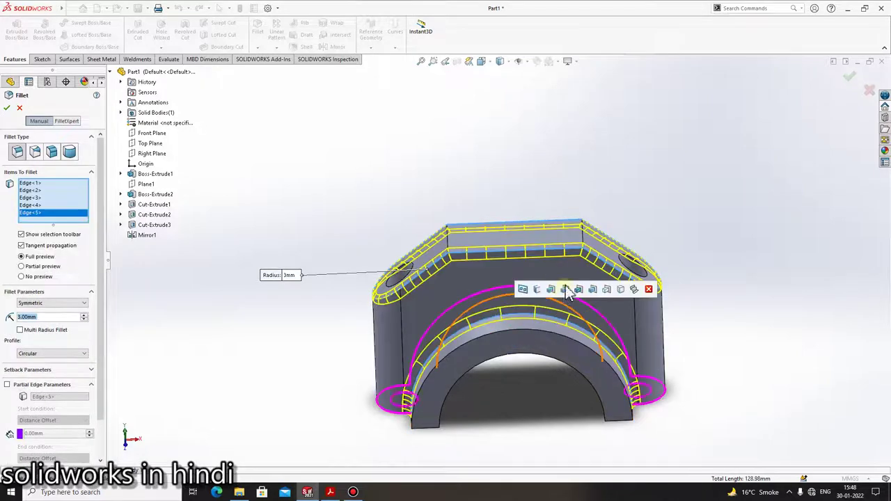
{"action": "mouse_move", "coordinate": [567, 292]}
{"action": "middle_mouse_down"}
{"action": "mouse_move", "coordinate": [508, 354]}
{"action": "mouse_move", "coordinate": [515, 291]}
{"action": "middle_mouse_up"}
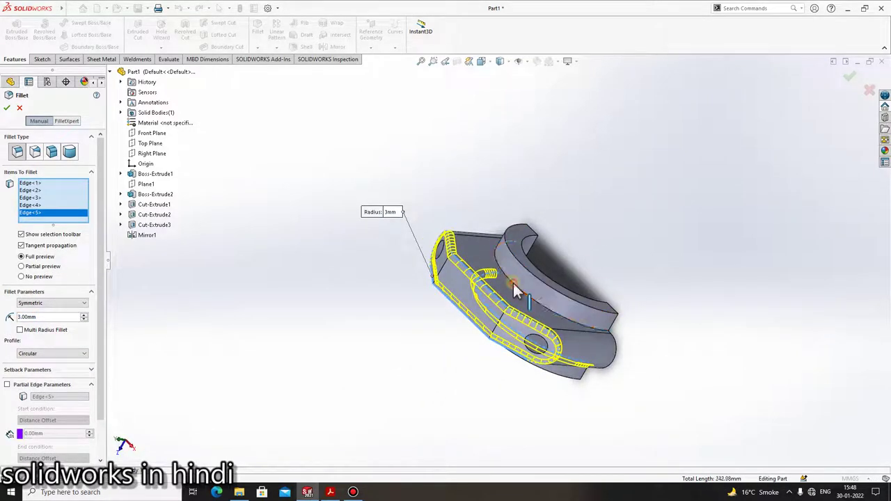
{"action": "left_click", "coordinate": [515, 290]}
{"action": "left_click", "coordinate": [6, 108]}
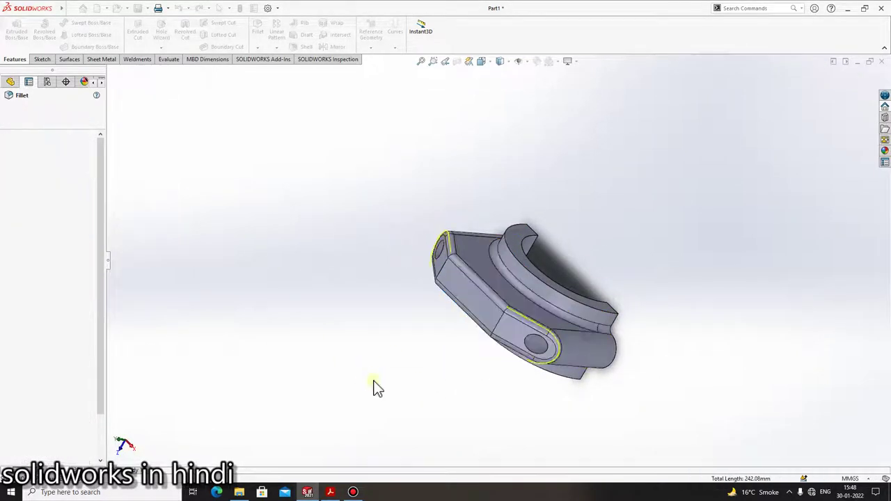
{"action": "mouse_move", "coordinate": [583, 278]}
{"action": "middle_mouse_down"}
{"action": "mouse_move", "coordinate": [545, 341]}
{"action": "mouse_move", "coordinate": [582, 233]}
{"action": "mouse_move", "coordinate": [633, 149]}
{"action": "mouse_move", "coordinate": [806, 228]}
{"action": "mouse_move", "coordinate": [686, 342]}
{"action": "mouse_move", "coordinate": [742, 338]}
{"action": "middle_mouse_up"}
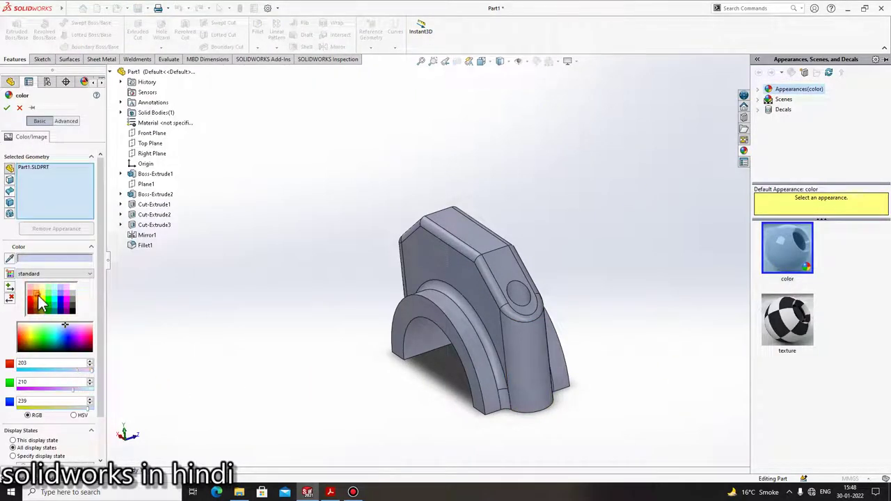
Step: Give the cap a light yellow appearance after trying two orange shades
{"action": "left_click", "coordinate": [39, 295]}
{"action": "left_click", "coordinate": [39, 305]}
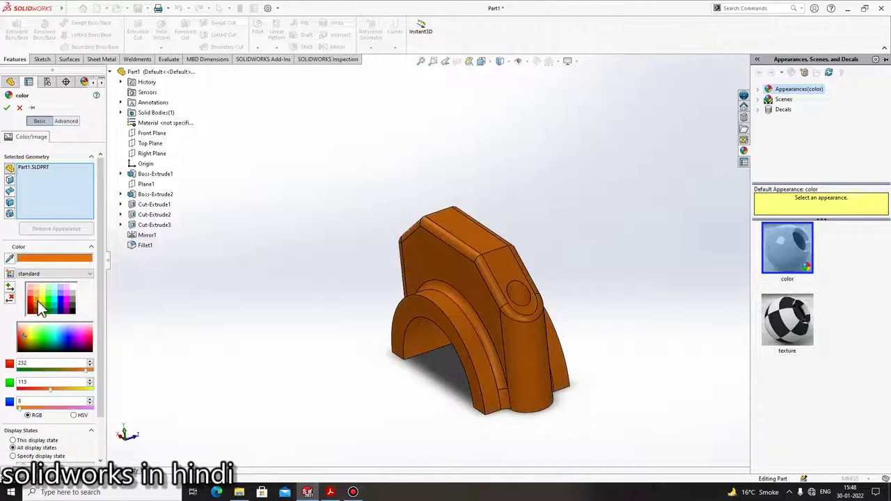
{"action": "left_click", "coordinate": [43, 295]}
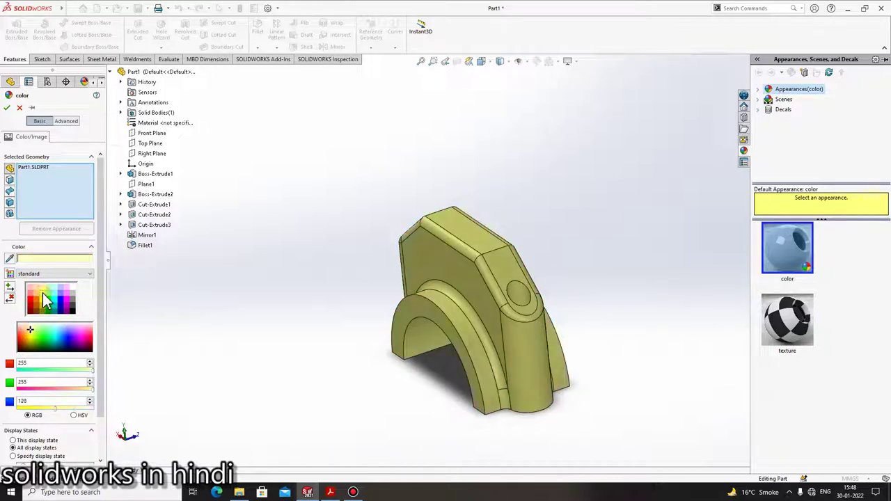
{"action": "left_click", "coordinate": [10, 107]}
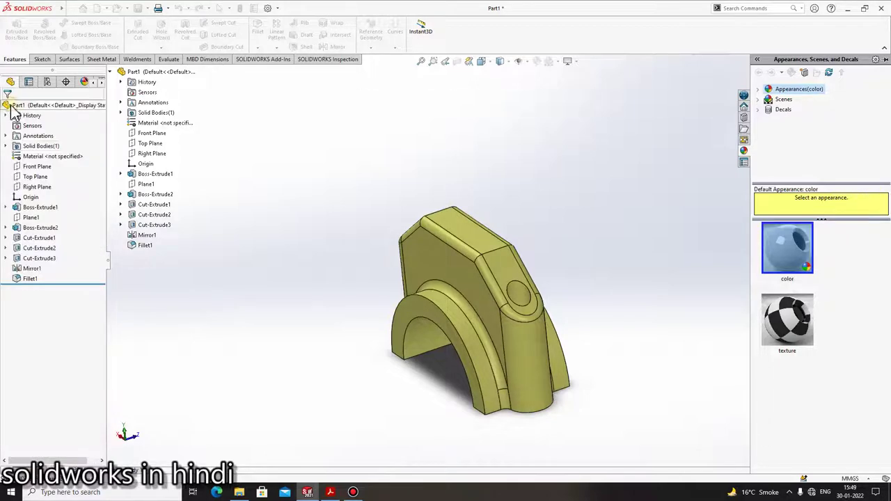
Step: Orbit the yellow cap to inspect it, then bring the cap drawing PDF forward
{"action": "mouse_move", "coordinate": [627, 353]}
{"action": "middle_mouse_down"}
{"action": "mouse_move", "coordinate": [535, 300]}
{"action": "mouse_move", "coordinate": [546, 310]}
{"action": "middle_mouse_up"}
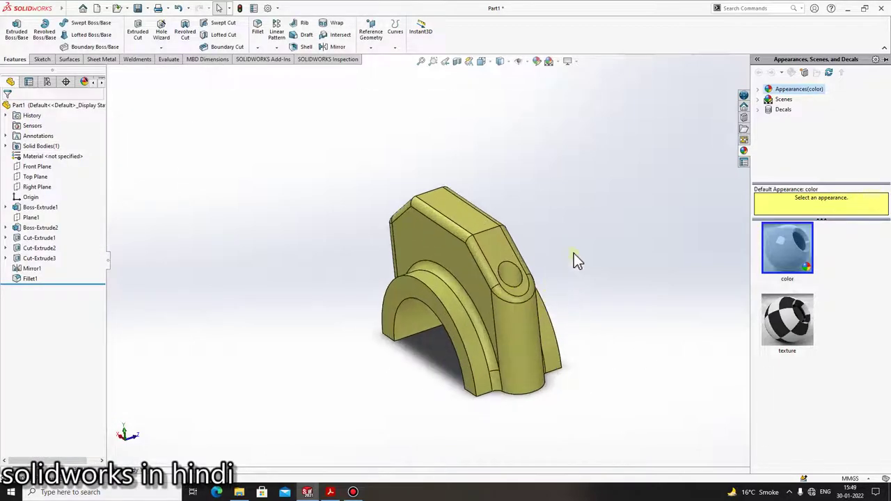
{"action": "mouse_move", "coordinate": [489, 264]}
{"action": "middle_mouse_down"}
{"action": "mouse_move", "coordinate": [608, 236]}
{"action": "mouse_move", "coordinate": [614, 267]}
{"action": "mouse_move", "coordinate": [591, 278]}
{"action": "mouse_move", "coordinate": [600, 357]}
{"action": "mouse_move", "coordinate": [624, 255]}
{"action": "mouse_move", "coordinate": [586, 292]}
{"action": "mouse_move", "coordinate": [547, 276]}
{"action": "mouse_move", "coordinate": [397, 278]}
{"action": "mouse_move", "coordinate": [536, 243]}
{"action": "mouse_move", "coordinate": [631, 193]}
{"action": "mouse_move", "coordinate": [512, 267]}
{"action": "middle_mouse_up"}
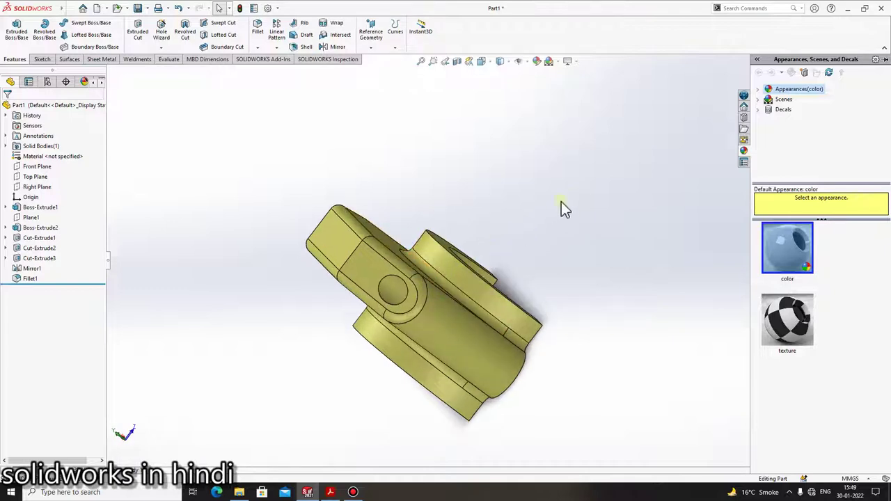
{"action": "mouse_move", "coordinate": [563, 207]}
{"action": "middle_mouse_down"}
{"action": "mouse_move", "coordinate": [489, 269]}
{"action": "mouse_move", "coordinate": [518, 245]}
{"action": "middle_mouse_up"}
{"action": "scroll", "coordinate": [498, 257], "scroll_direction": "down", "scroll_amount": 1}
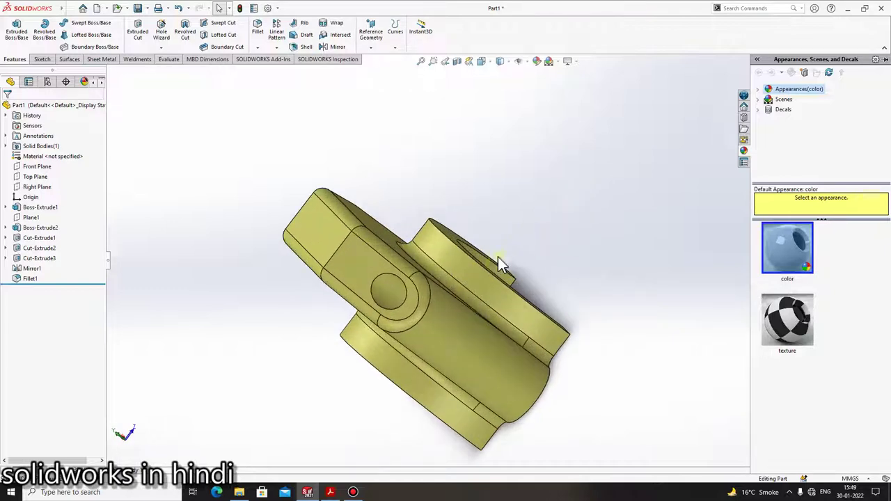
{"action": "scroll", "coordinate": [517, 287], "scroll_direction": "up", "scroll_amount": 2}
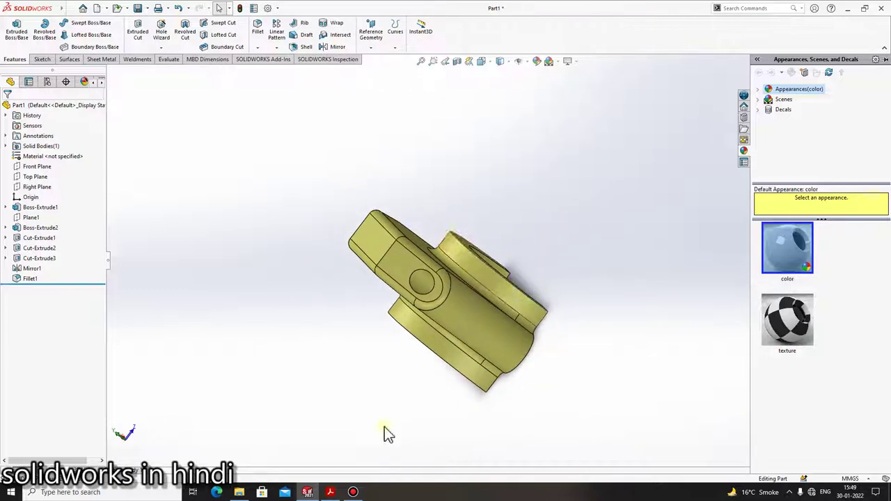
{"action": "left_click", "coordinate": [329, 492]}
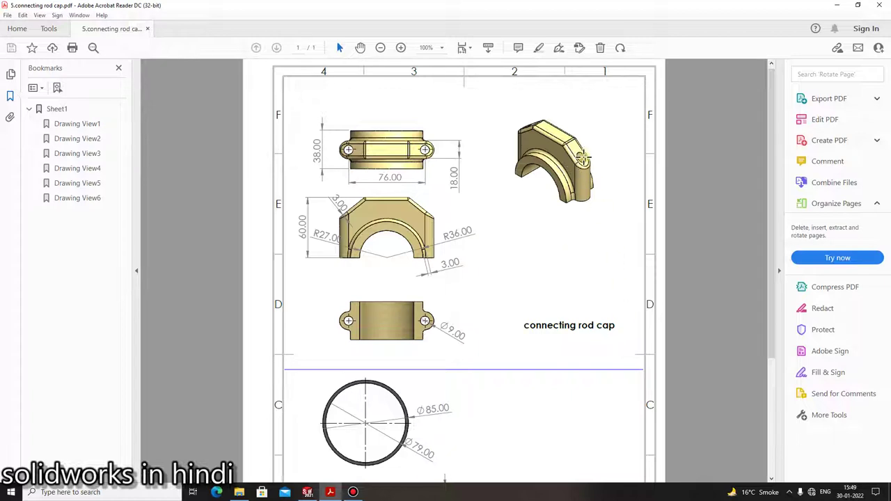
Step: Scroll the drawing to the piston ring's Ø85 and Ø79 views, then minimize Acrobat
{"action": "scroll", "coordinate": [569, 189], "scroll_direction": "down", "scroll_amount": 4}
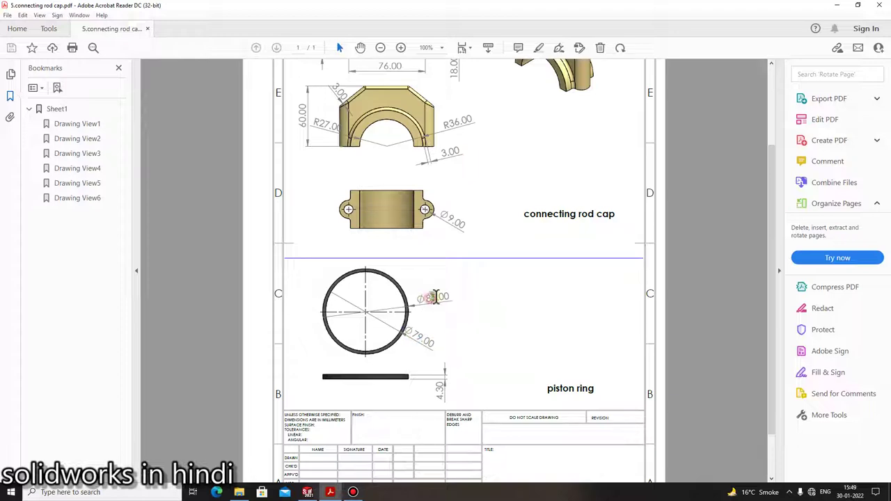
{"action": "left_click", "coordinate": [474, 313]}
{"action": "left_click", "coordinate": [838, 5]}
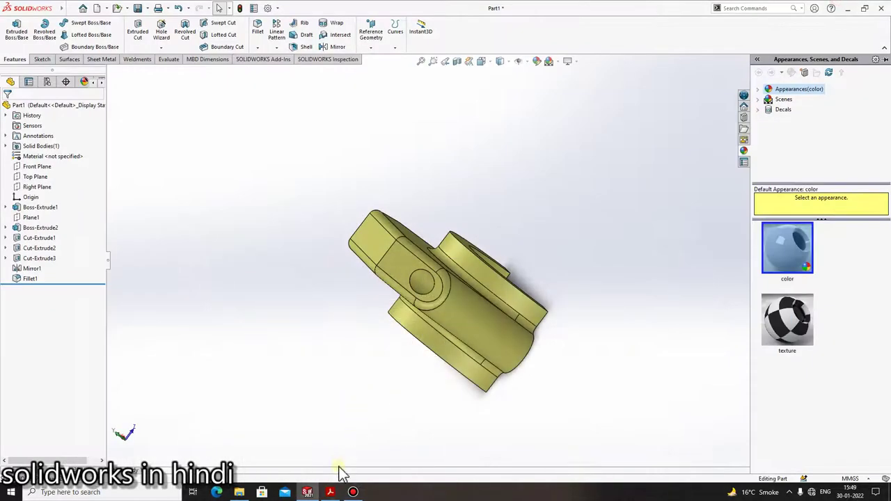
Step: Close the yellow cap part without saving changes
{"action": "left_click", "coordinate": [698, 140]}
{"action": "left_click", "coordinate": [884, 63]}
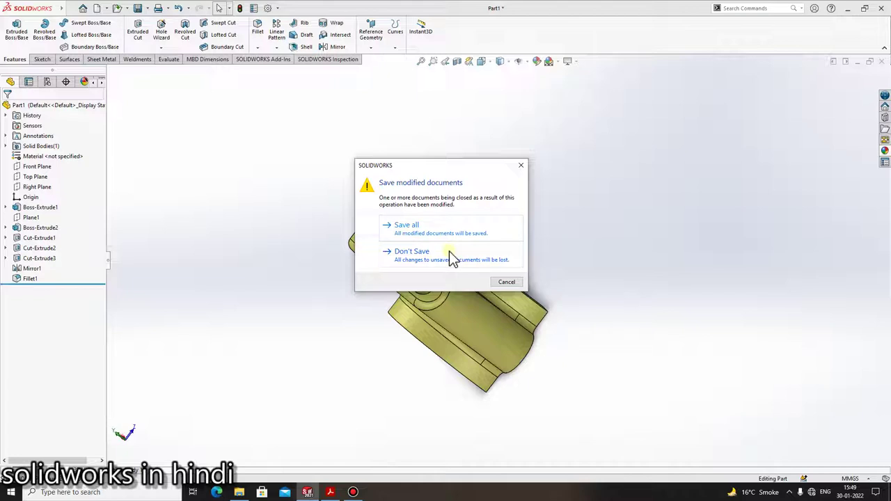
{"action": "left_click", "coordinate": [449, 251]}
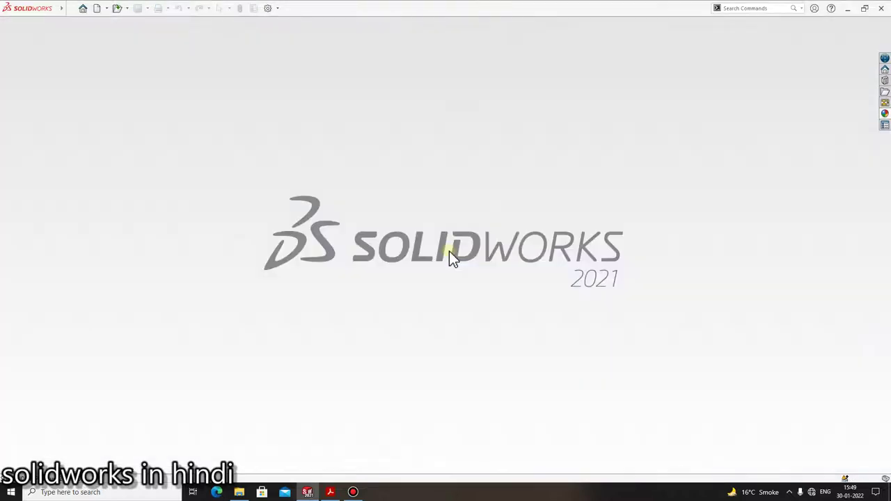
Step: Start a new part document from the SOLIDWORKS Welcome dialog
{"action": "left_click", "coordinate": [330, 492]}
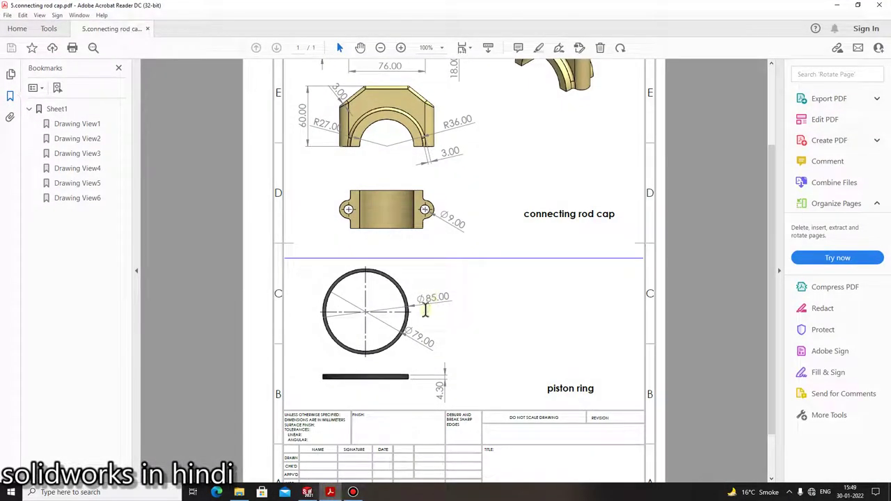
{"action": "left_click", "coordinate": [307, 492]}
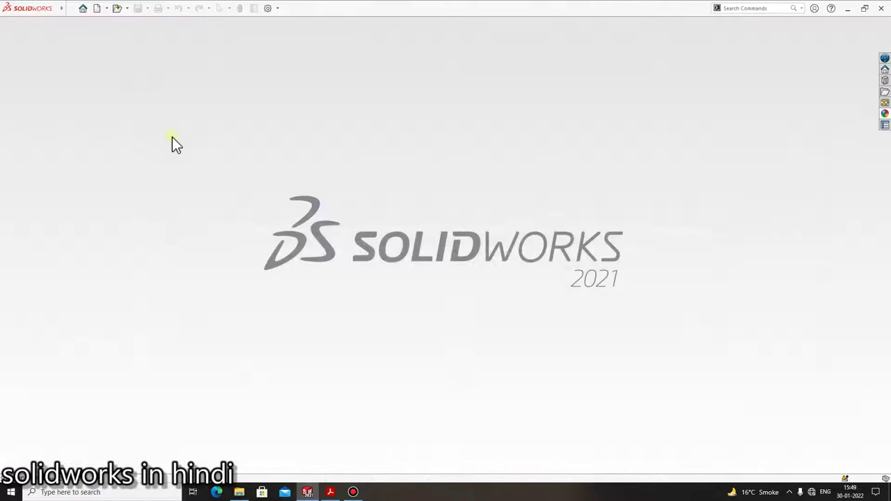
{"action": "left_click", "coordinate": [86, 10]}
{"action": "left_click", "coordinate": [206, 116]}
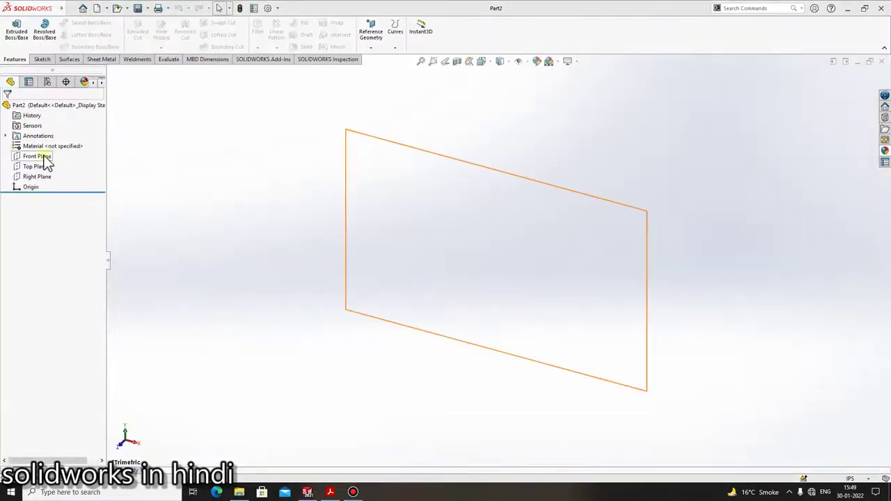
Step: Sketch two concentric circles centred on the origin on the Front Plane
{"action": "left_click", "coordinate": [50, 156]}
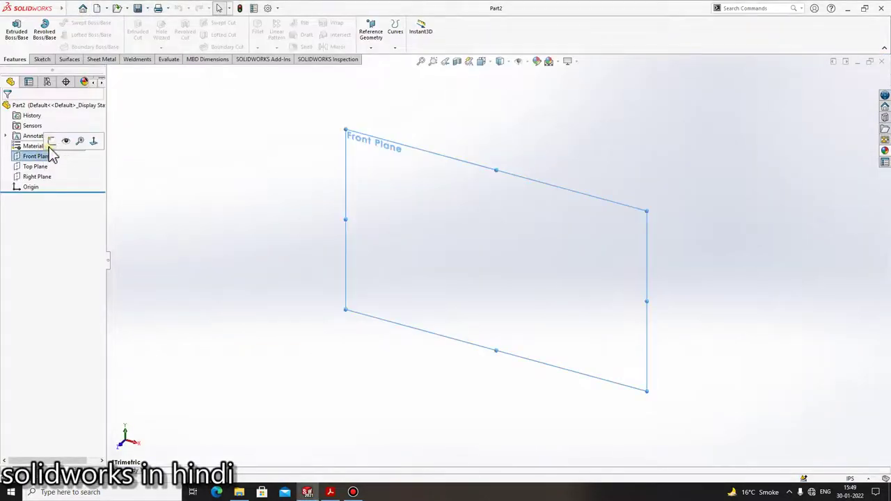
{"action": "left_click", "coordinate": [52, 141]}
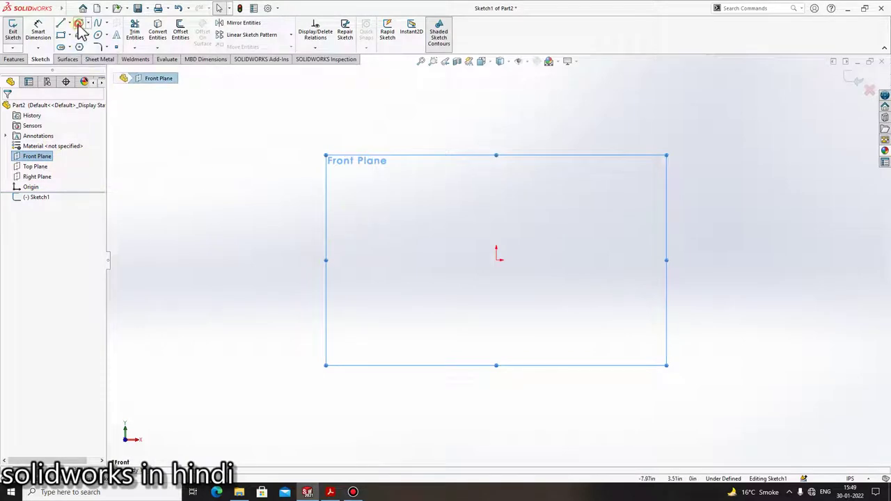
{"action": "left_click", "coordinate": [79, 24]}
{"action": "left_click", "coordinate": [565, 217]}
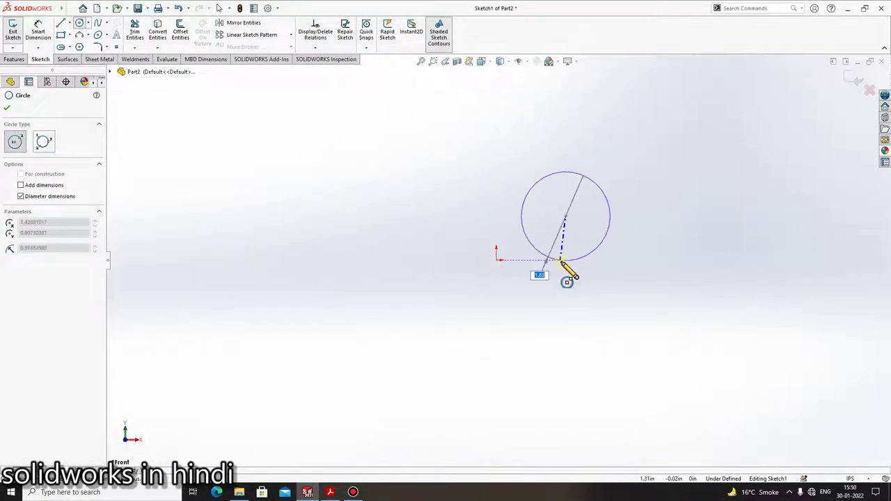
{"action": "key", "text": "Escape"}
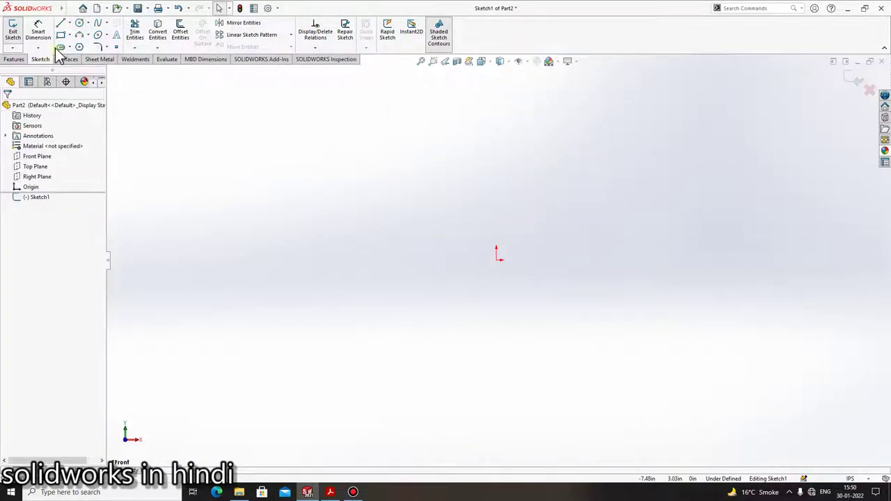
{"action": "left_click", "coordinate": [79, 23]}
{"action": "left_click", "coordinate": [496, 259]}
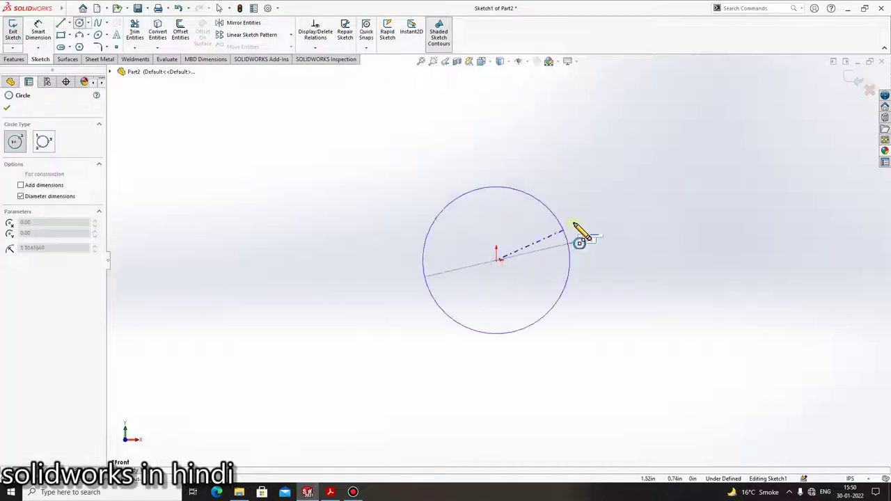
{"action": "left_click", "coordinate": [579, 238]}
{"action": "left_click", "coordinate": [496, 259]}
{"action": "left_click", "coordinate": [538, 233]}
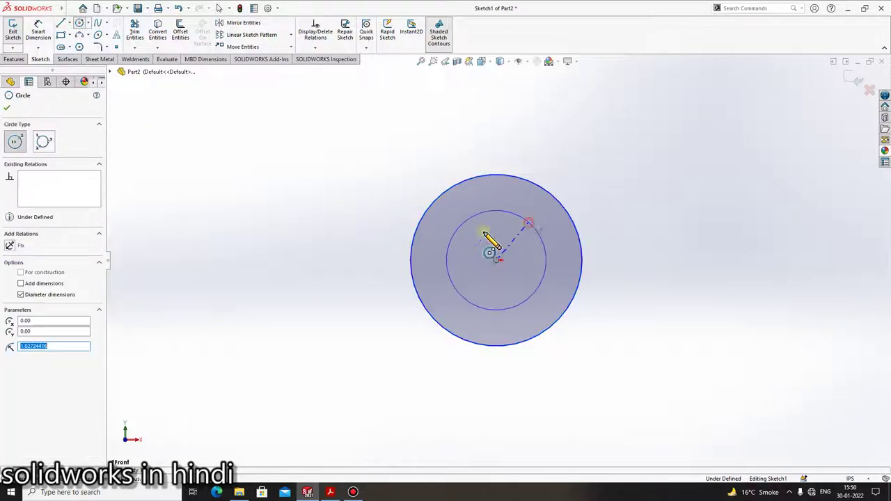
Step: Give the inner circle a diameter dimension (Ø52.18)
{"action": "left_click", "coordinate": [38, 31]}
{"action": "left_click", "coordinate": [499, 213]}
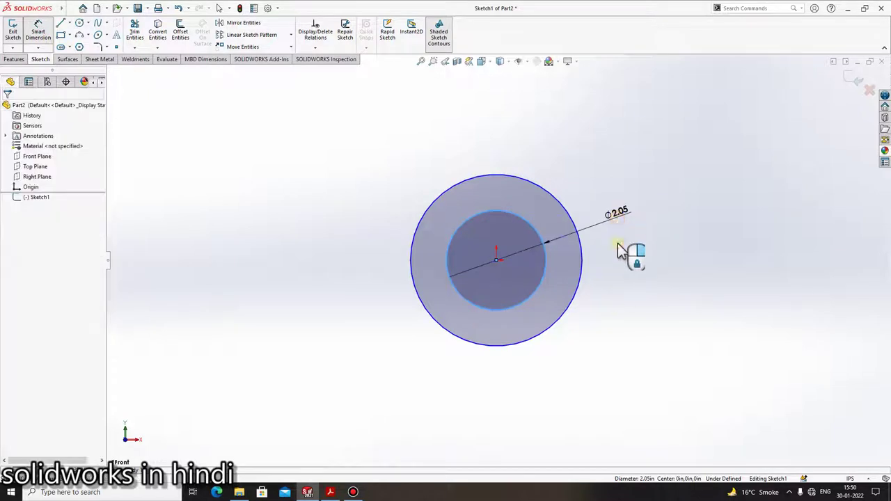
{"action": "left_click", "coordinate": [617, 304]}
{"action": "left_click", "coordinate": [589, 205]}
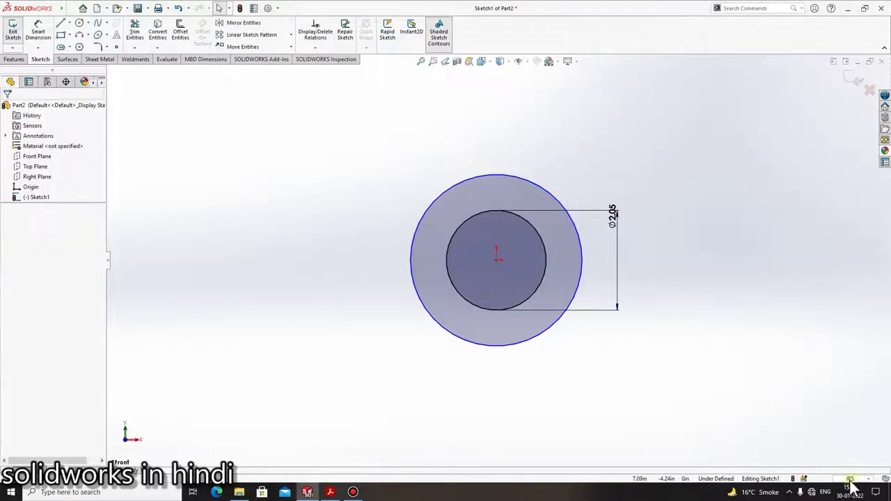
Step: Switch document units to MMGS, then exit and reopen Sketch1 for editing
{"action": "left_click", "coordinate": [849, 478]}
{"action": "left_click", "coordinate": [841, 440]}
{"action": "key", "text": "ctrl+b"}
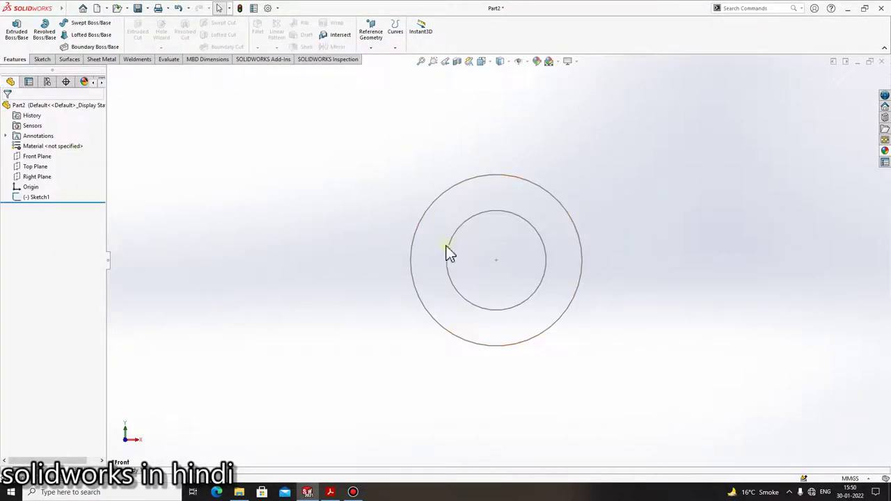
{"action": "left_click", "coordinate": [35, 197]}
{"action": "left_click", "coordinate": [33, 170]}
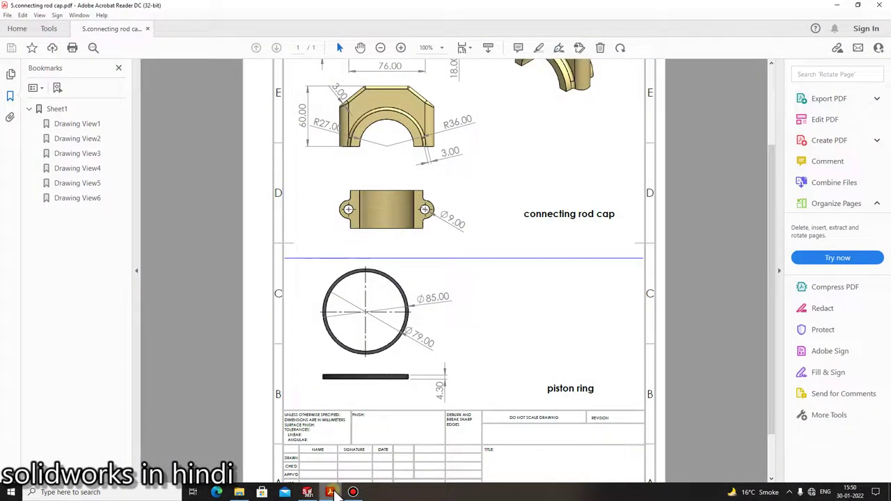
Step: Change the Ø52.18 circle's diameter to 85 mm
{"action": "left_click", "coordinate": [307, 492]}
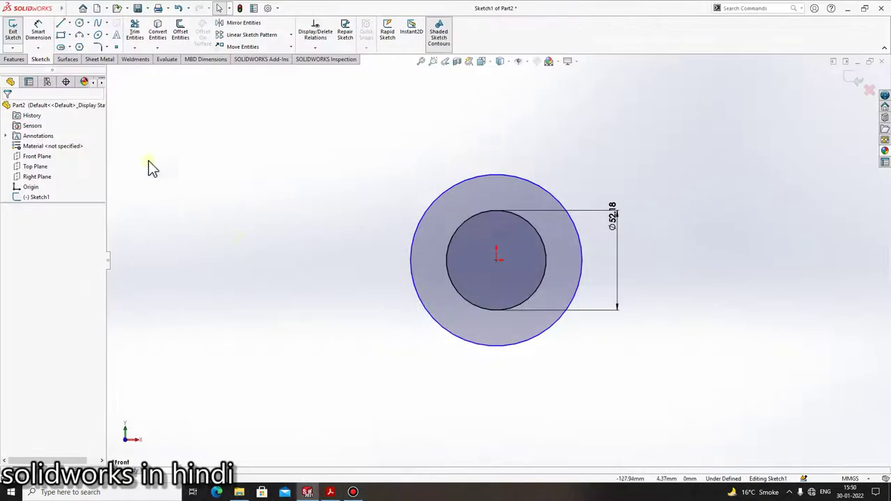
{"action": "double_click", "coordinate": [615, 223]}
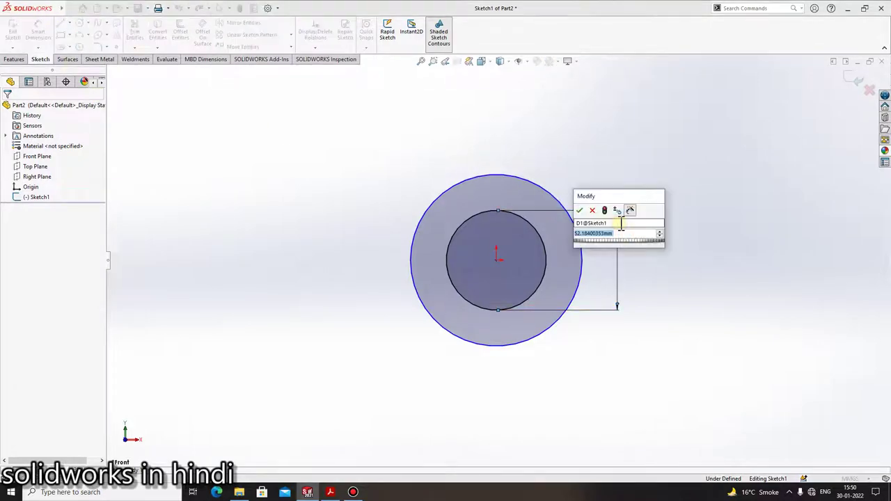
{"action": "type", "text": "85"}
{"action": "key", "text": "Return"}
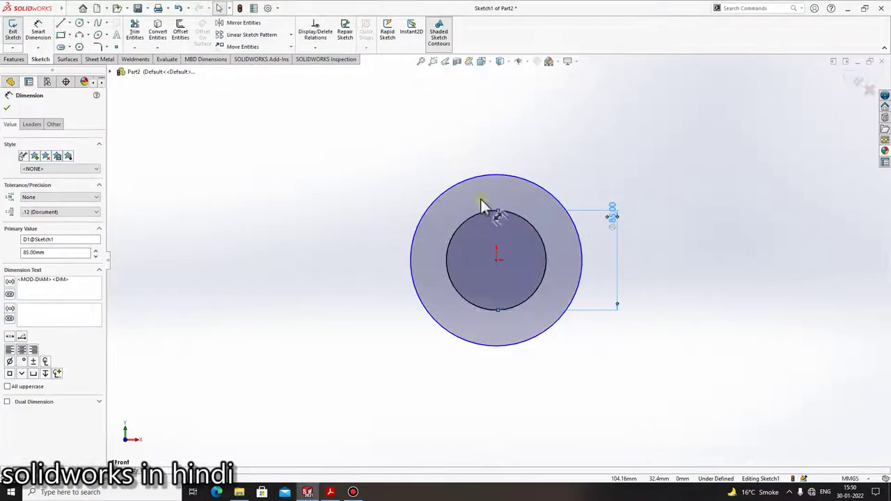
Step: Dimension the other circle at Ø79 mm and check it against the piston ring drawing
{"action": "left_click", "coordinate": [39, 33]}
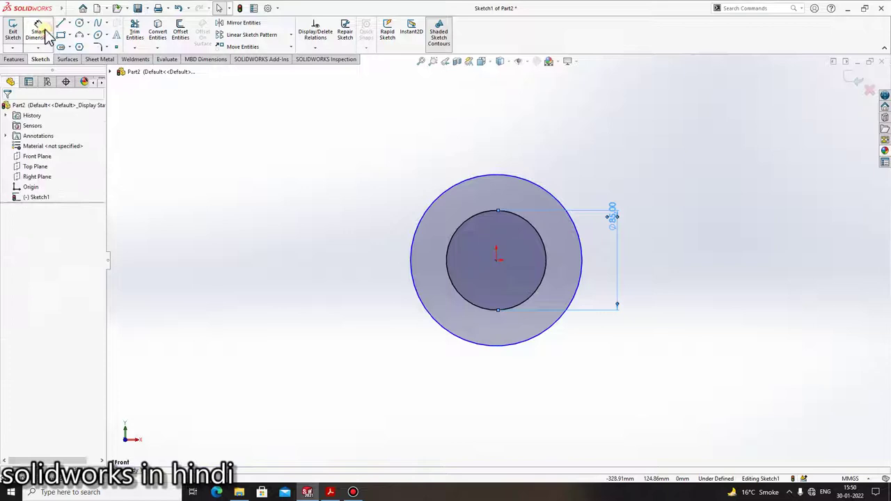
{"action": "left_click", "coordinate": [503, 176]}
{"action": "left_click", "coordinate": [479, 149]}
{"action": "type", "text": "79"}
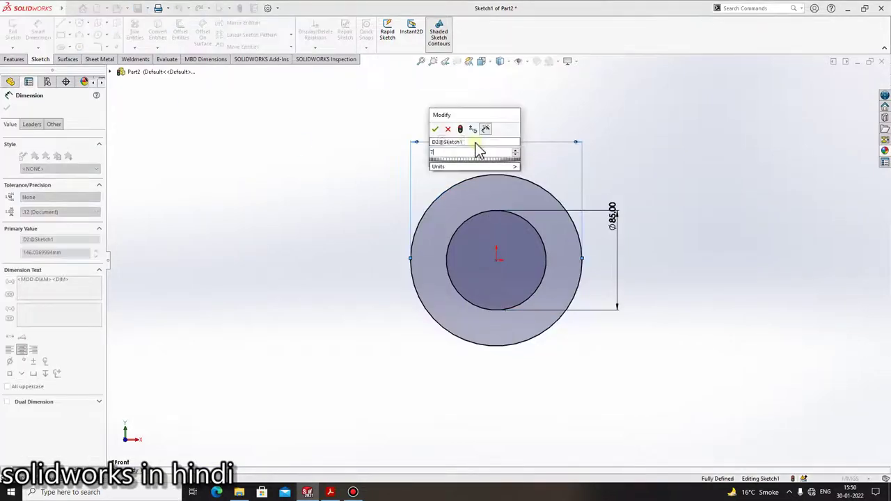
{"action": "key", "text": "Return"}
{"action": "left_click", "coordinate": [676, 163]}
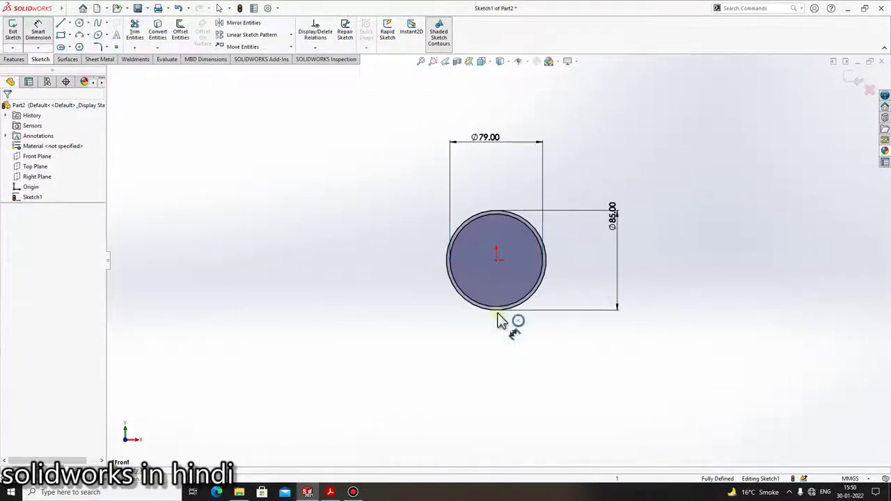
{"action": "left_click", "coordinate": [353, 490]}
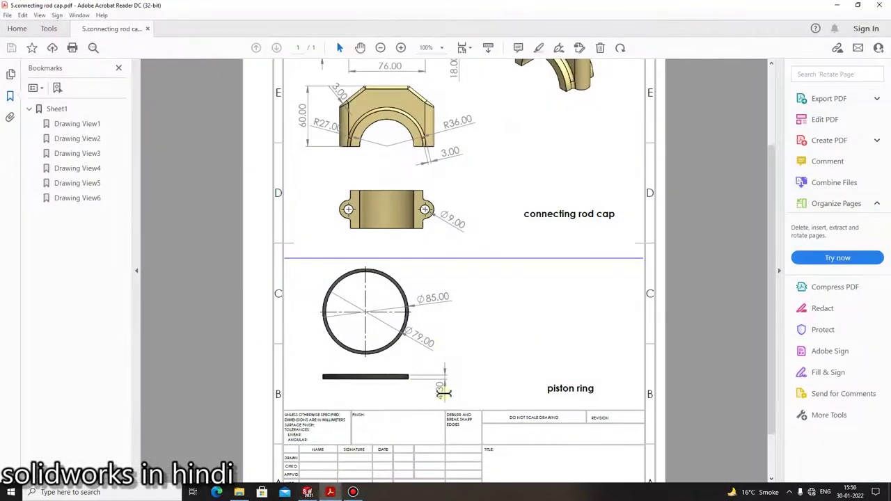
{"action": "left_click", "coordinate": [307, 492]}
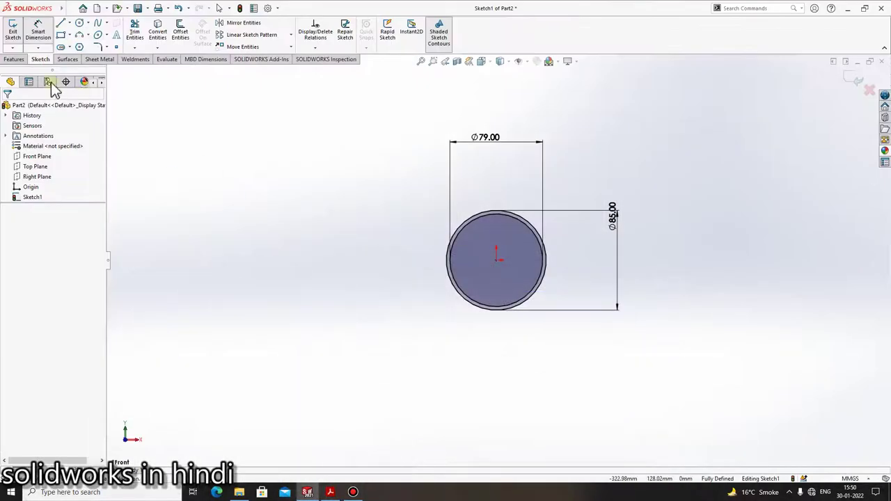
Step: Extrude the ring sketch 4.30 mm into Boss-Extrude1
{"action": "left_click", "coordinate": [18, 38]}
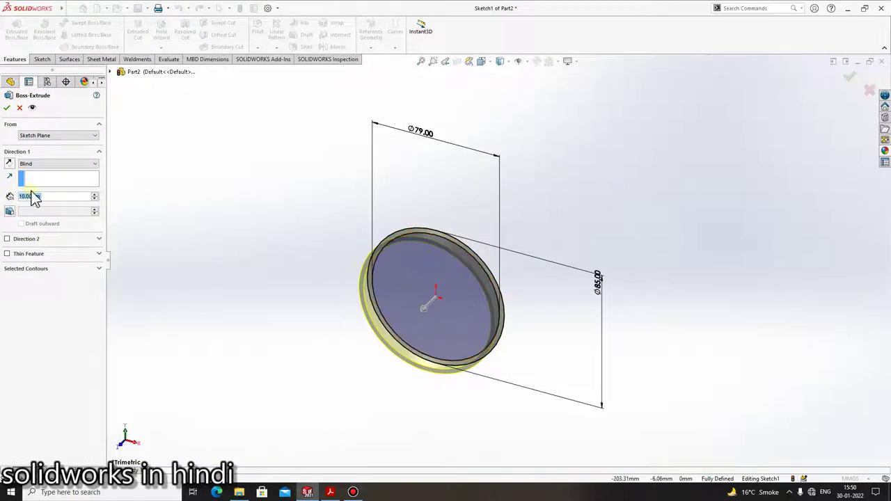
{"action": "type", "text": "43"}
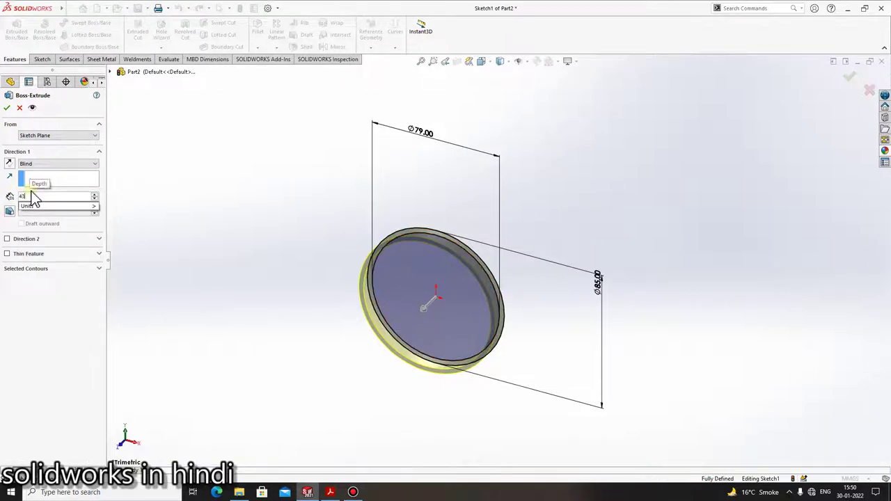
{"action": "type", "text": ".3"}
{"action": "key", "text": "Return"}
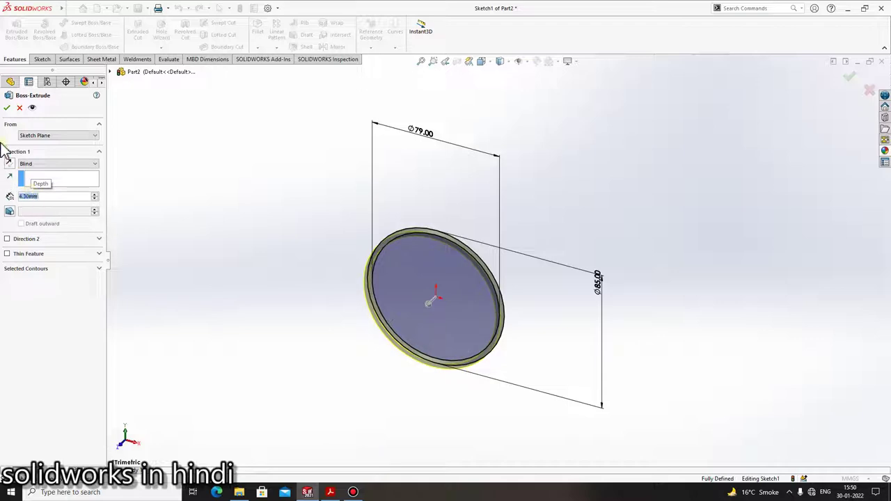
{"action": "right_click", "coordinate": [612, 256]}
{"action": "scroll", "coordinate": [358, 250], "scroll_direction": "down", "scroll_amount": 3}
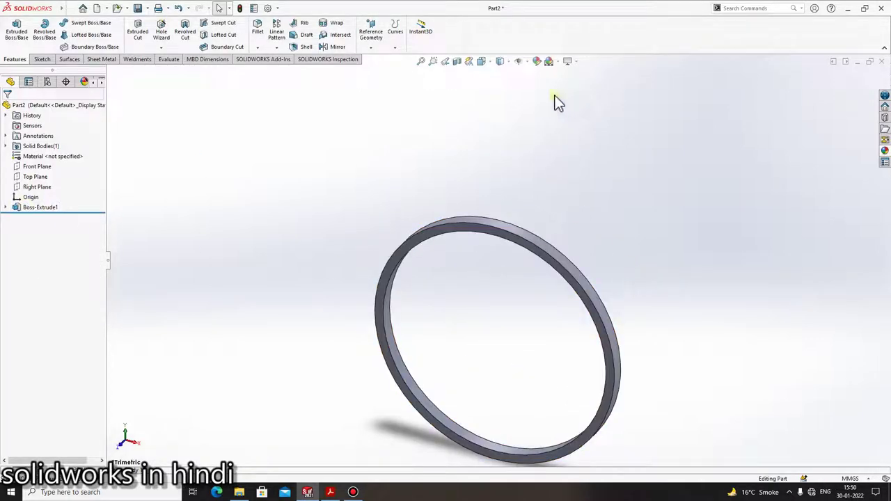
Step: Give the piston ring a black appearance and orbit to view it
{"action": "left_click", "coordinate": [543, 65]}
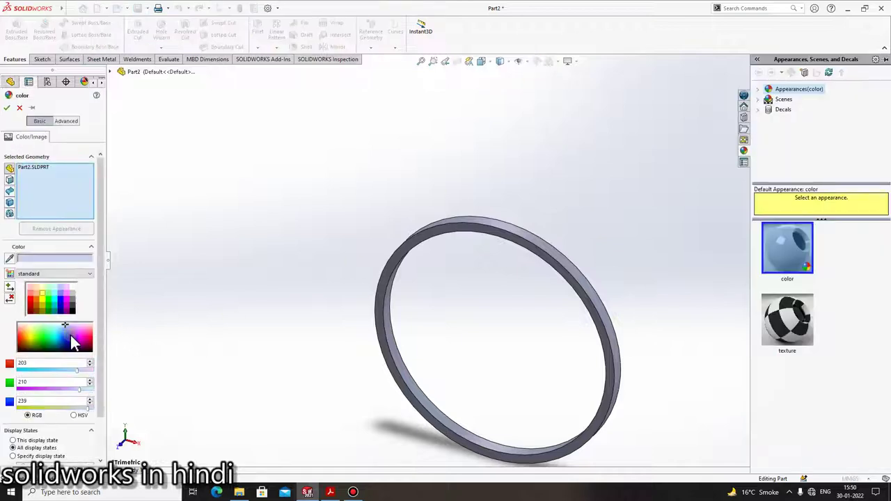
{"action": "left_click", "coordinate": [74, 311]}
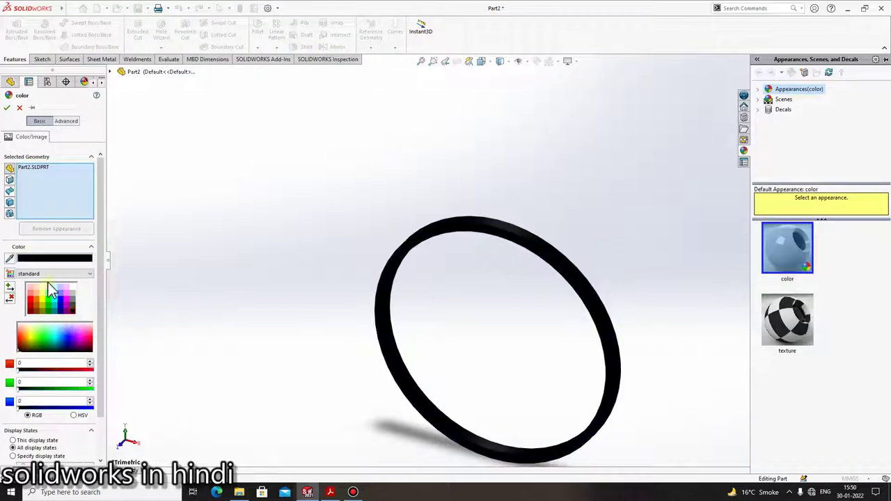
{"action": "left_click", "coordinate": [6, 107]}
{"action": "mouse_move", "coordinate": [571, 235]}
{"action": "middle_mouse_down"}
{"action": "mouse_move", "coordinate": [463, 255]}
{"action": "mouse_move", "coordinate": [373, 306]}
{"action": "mouse_move", "coordinate": [467, 378]}
{"action": "mouse_move", "coordinate": [580, 318]}
{"action": "mouse_move", "coordinate": [579, 411]}
{"action": "mouse_move", "coordinate": [547, 446]}
{"action": "middle_mouse_up"}
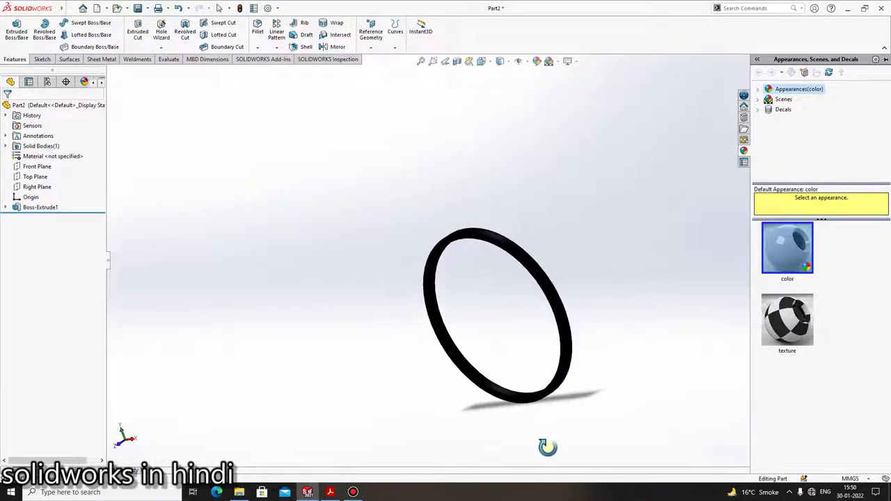
{"action": "scroll", "coordinate": [551, 280], "scroll_direction": "down", "scroll_amount": 2}
{"action": "scroll", "coordinate": [603, 355], "scroll_direction": "up", "scroll_amount": 1}
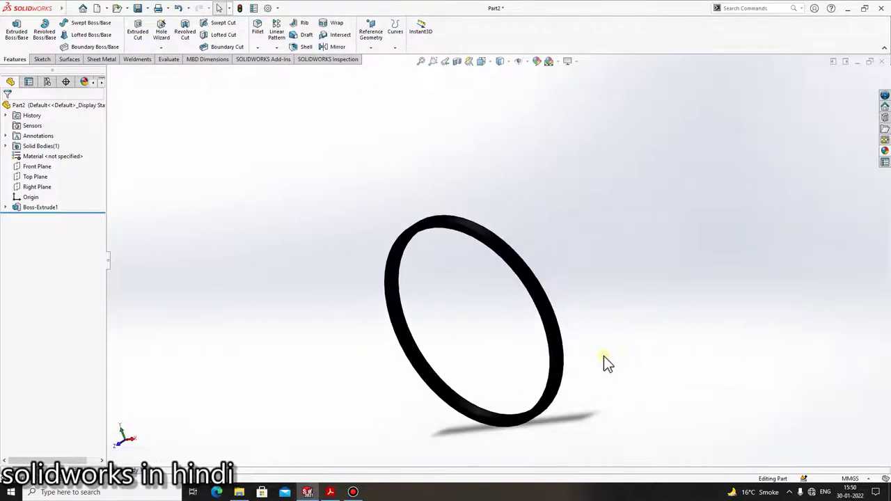
{"action": "scroll", "coordinate": [570, 233], "scroll_direction": "down", "scroll_amount": 1}
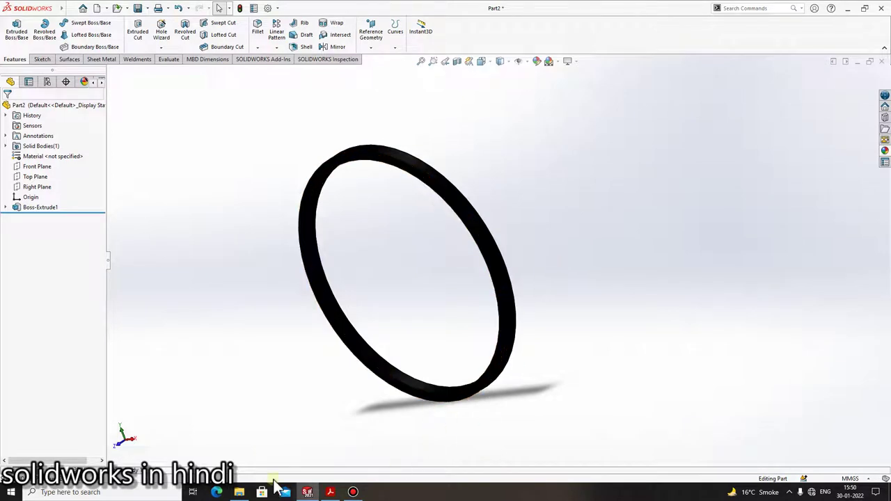
Step: Bring up the v6-engine-144.snapshot.31 folder and select the V6 cylinder and 6.piston pin files
{"action": "left_click", "coordinate": [240, 492]}
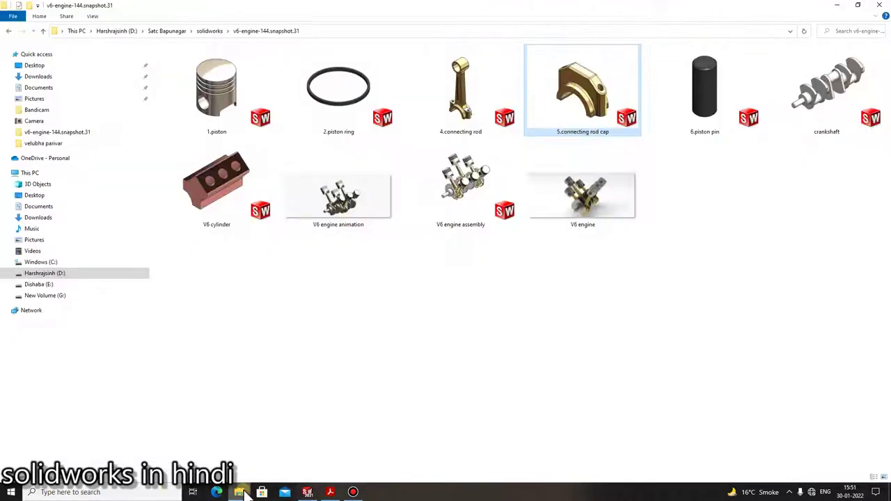
{"action": "left_click", "coordinate": [363, 371]}
{"action": "left_click", "coordinate": [261, 227]}
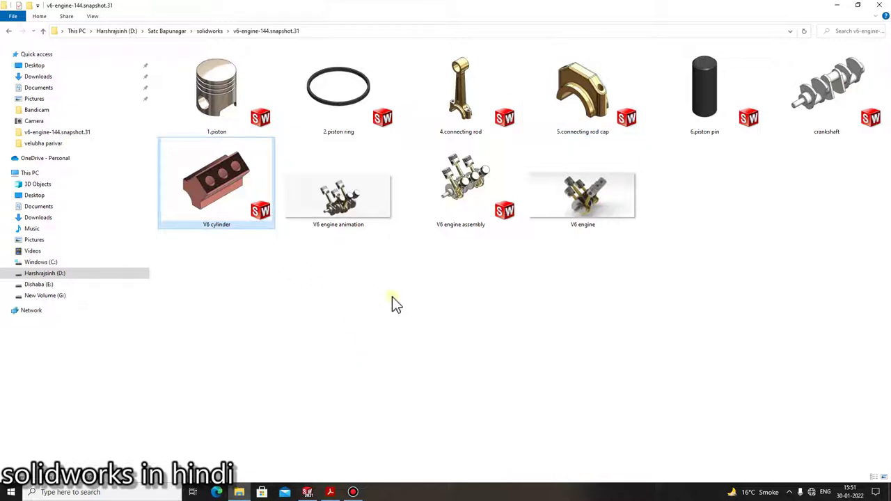
{"action": "left_click", "coordinate": [680, 104]}
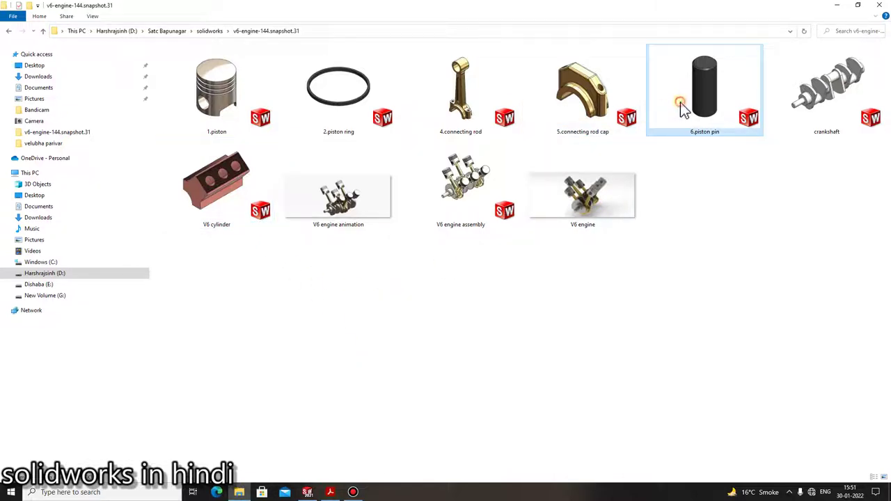
{"action": "left_click", "coordinate": [640, 299]}
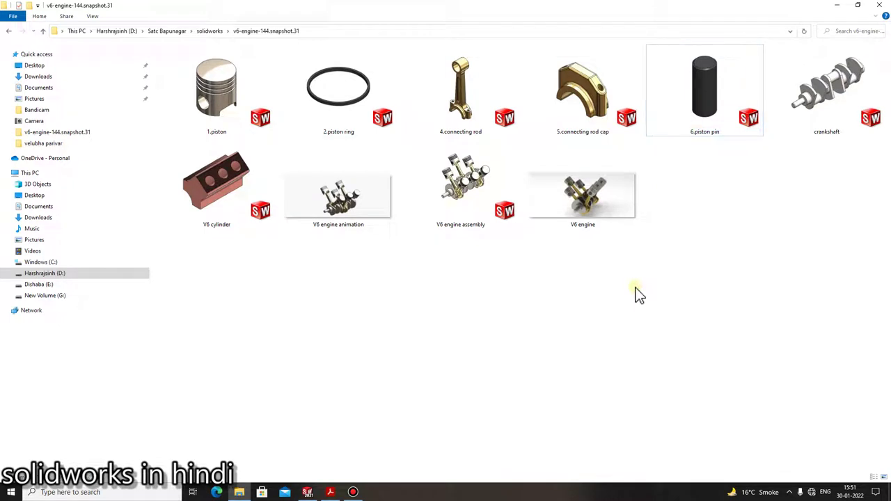
Step: Select the V6 engine assembly file, then bring up the screen recorder window
{"action": "left_click", "coordinate": [476, 217]}
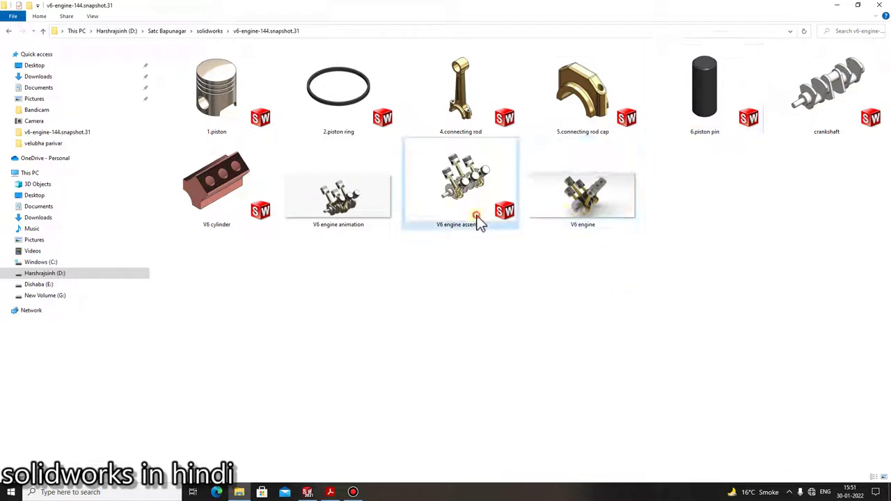
{"action": "left_click", "coordinate": [517, 285]}
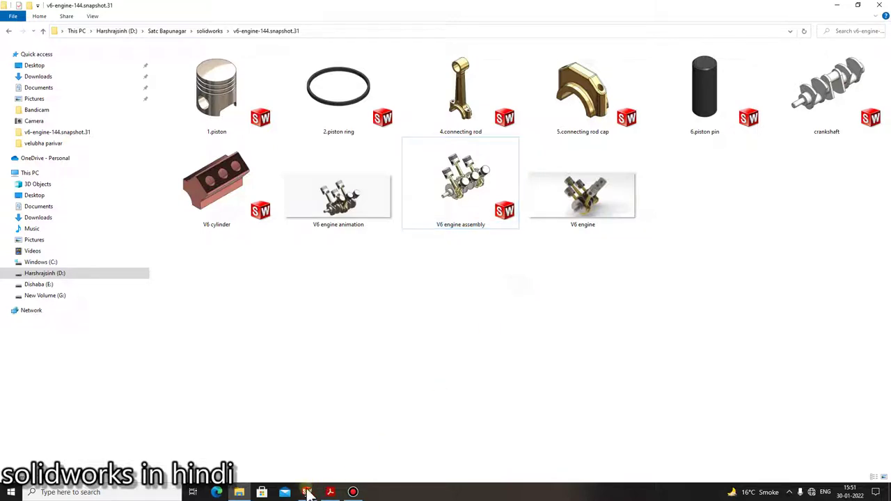
{"action": "left_click", "coordinate": [352, 491]}
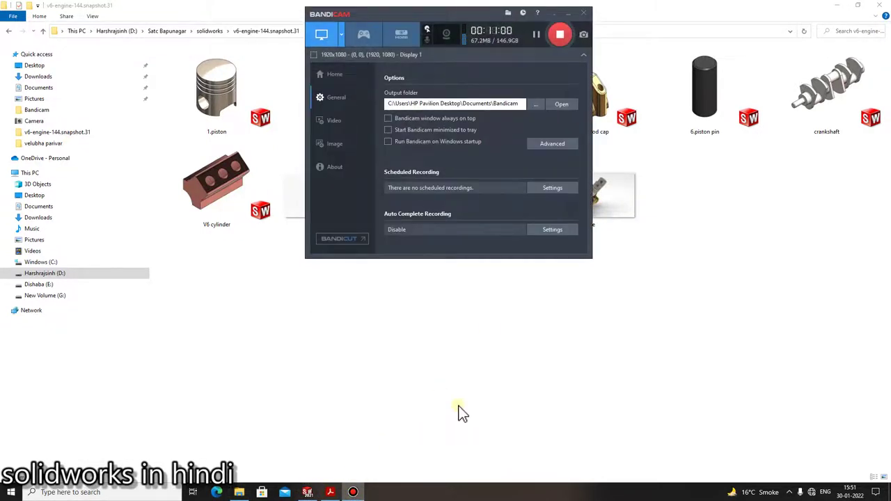